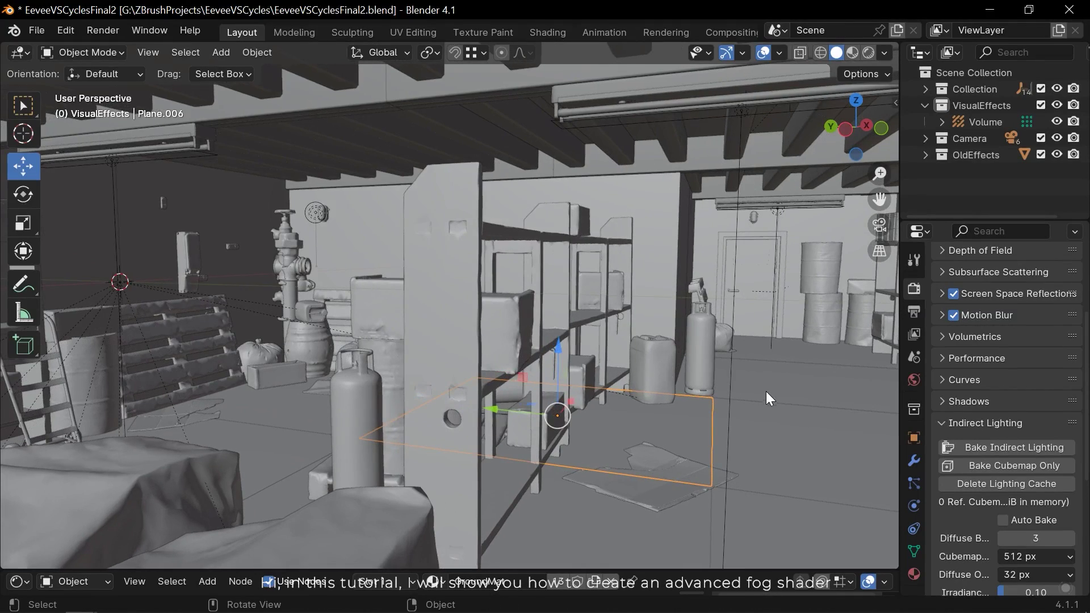
Switch the viewport to Rendered shading to show the lit basement scene
{"action": "middle_click_drag", "start_coordinate": [663, 367], "coordinate": [669, 363], "text": "shift"}
{"action": "key", "text": "z"}
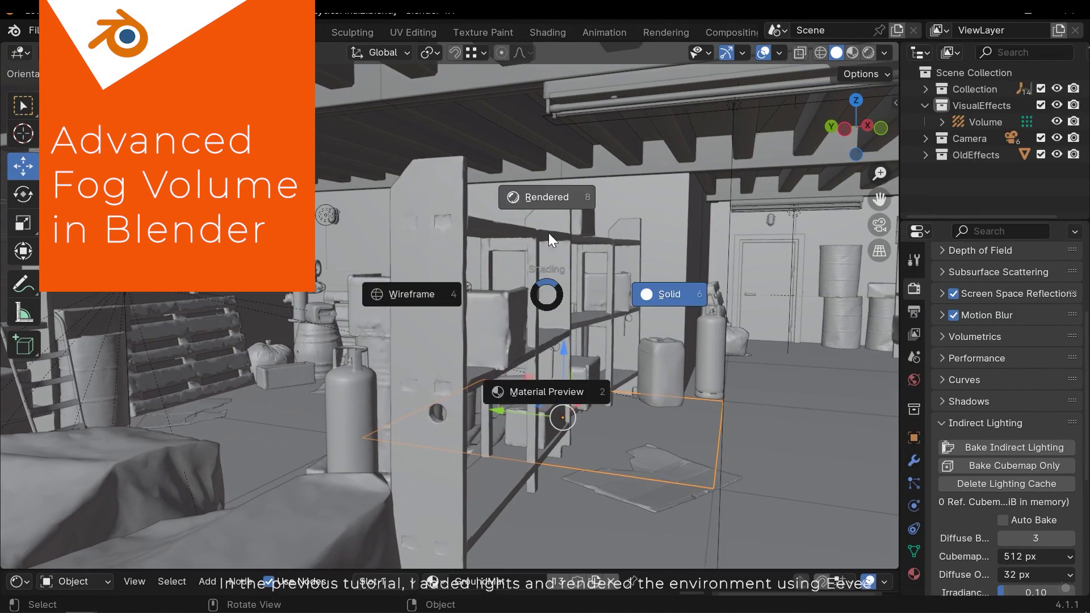
{"action": "left_click", "coordinate": [549, 233]}
{"action": "mouse_move", "coordinate": [558, 277]}
{"action": "middle_mouse_down"}
{"action": "mouse_move", "coordinate": [495, 275]}
{"action": "mouse_move", "coordinate": [518, 278]}
{"action": "mouse_move", "coordinate": [494, 260]}
{"action": "mouse_move", "coordinate": [486, 273]}
{"action": "mouse_move", "coordinate": [504, 273]}
{"action": "middle_mouse_up"}
{"action": "middle_click_drag", "start_coordinate": [518, 329], "coordinate": [489, 326]}
Add a mesh cube to the VisualEffects collection
{"action": "key", "text": "shift+a"}
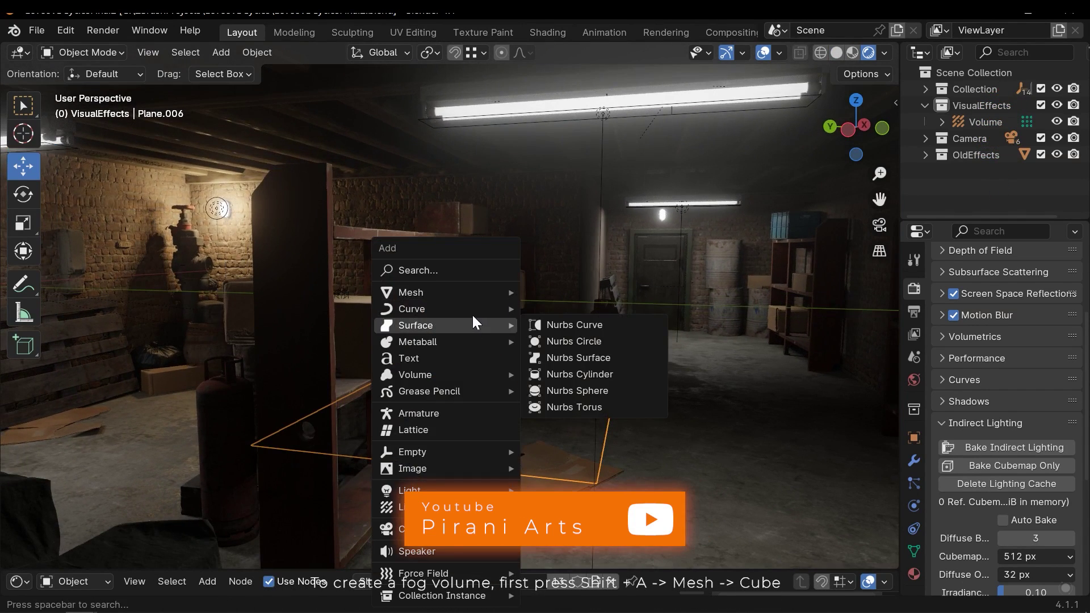
{"action": "mouse_move", "coordinate": [458, 292]}
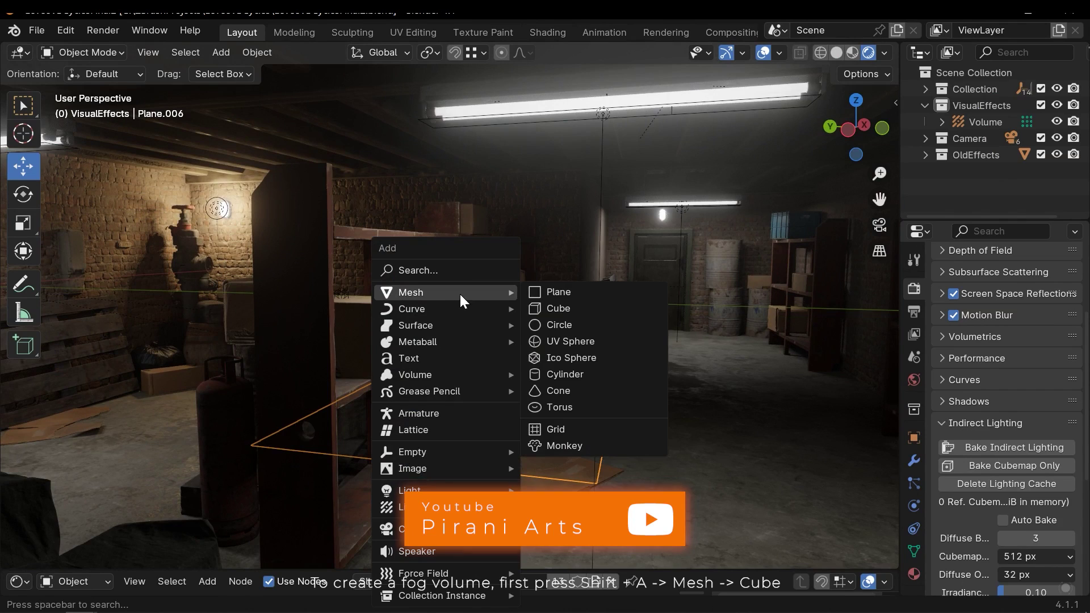
{"action": "left_click", "coordinate": [558, 308]}
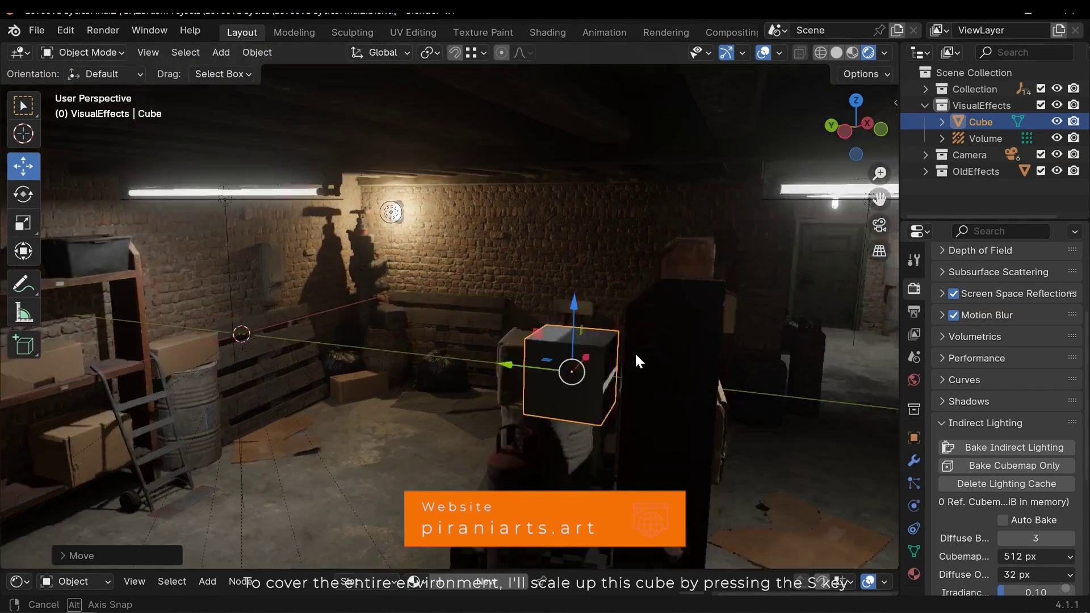
Scale the new cube up until it covers the entire basement environment
{"action": "scroll", "coordinate": [635, 352], "scroll_direction": "down", "scroll_amount": 8}
{"action": "key", "text": "s"}
{"action": "key", "text": "Escape"}
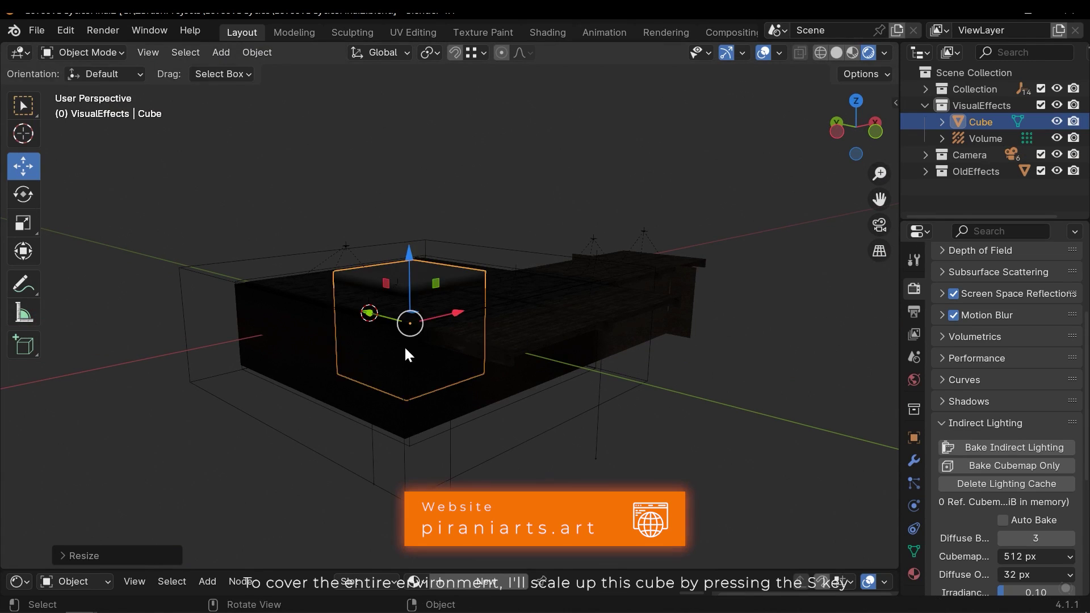
{"action": "key", "text": "s"}
{"action": "left_click", "coordinate": [629, 318]}
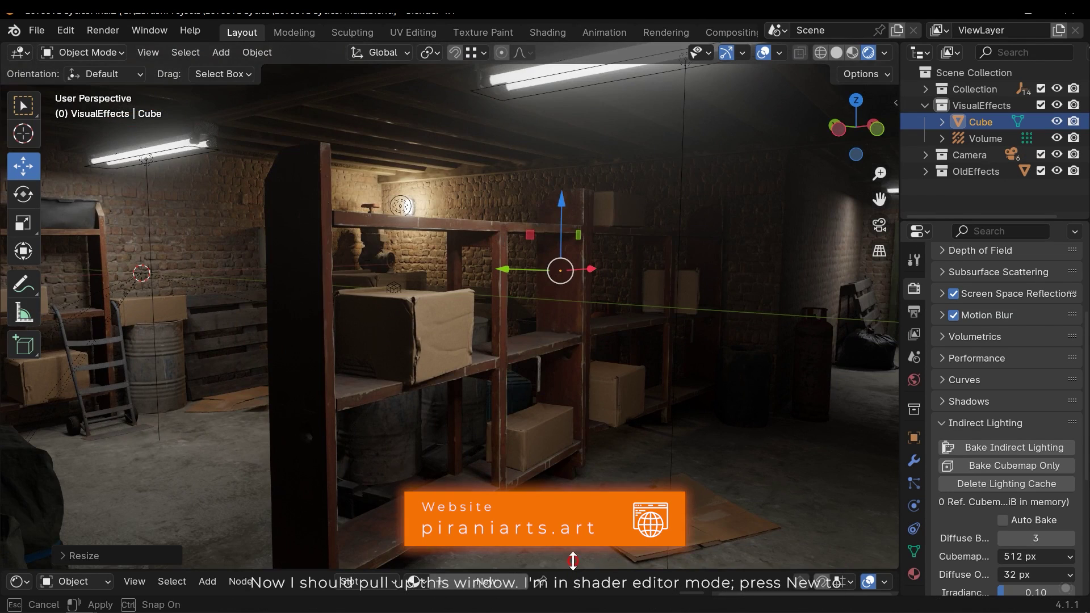
Enlarge the shader editor and create a new material named FogMat on the cube
{"action": "left_click_drag", "start_coordinate": [573, 561], "coordinate": [587, 321]}
{"action": "left_click", "coordinate": [485, 332]}
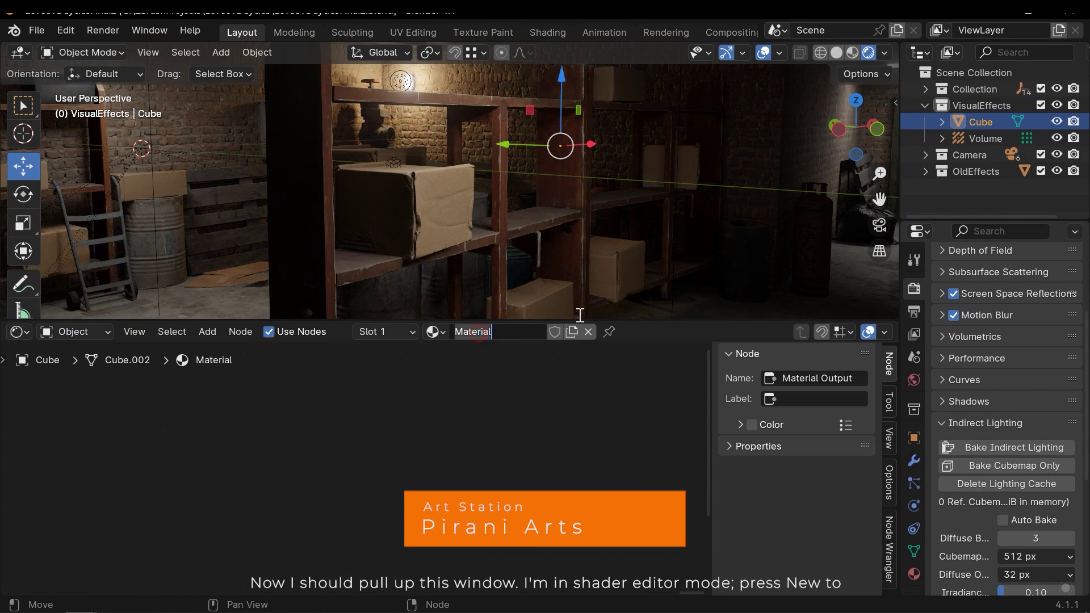
{"action": "type", "text": "FogMat"}
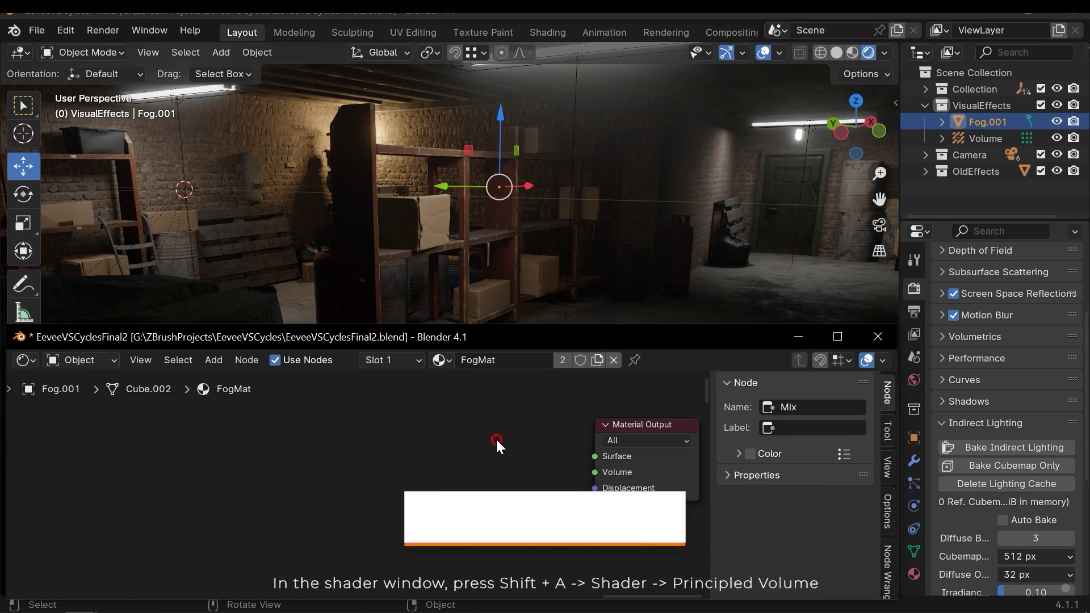
Add a Principled Volume shader node beside the Material Output node of FogMat
{"action": "scroll", "coordinate": [496, 438], "scroll_direction": "down", "scroll_amount": 3}
{"action": "key", "text": "shift+a"}
{"action": "mouse_move", "coordinate": [362, 484]}
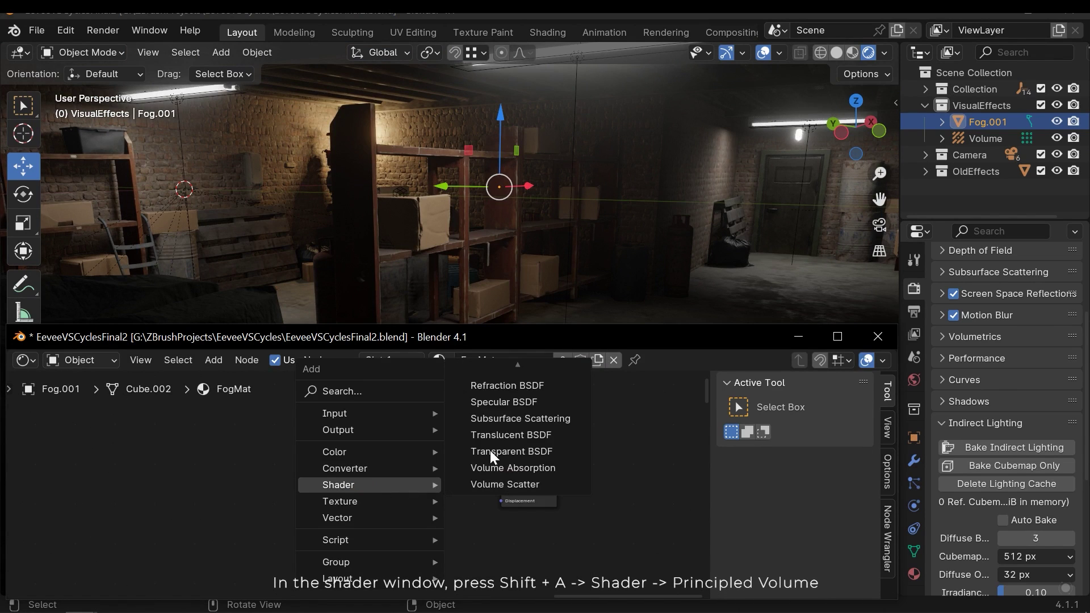
{"action": "scroll", "coordinate": [518, 397], "scroll_direction": "up", "scroll_amount": 5}
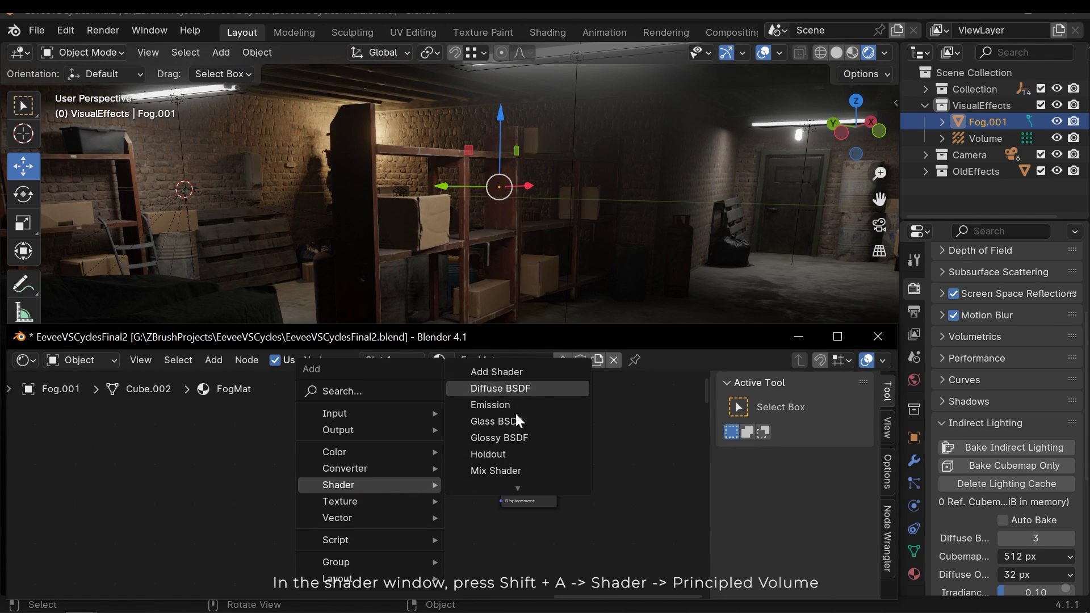
{"action": "scroll", "coordinate": [520, 432], "scroll_direction": "down", "scroll_amount": 5}
{"action": "left_click", "coordinate": [511, 434]}
{"action": "left_click", "coordinate": [380, 433]}
Connect the Principled Volume node's Volume output to the Volume input of the Material Output
{"action": "scroll", "coordinate": [551, 463], "scroll_direction": "up", "scroll_amount": 4}
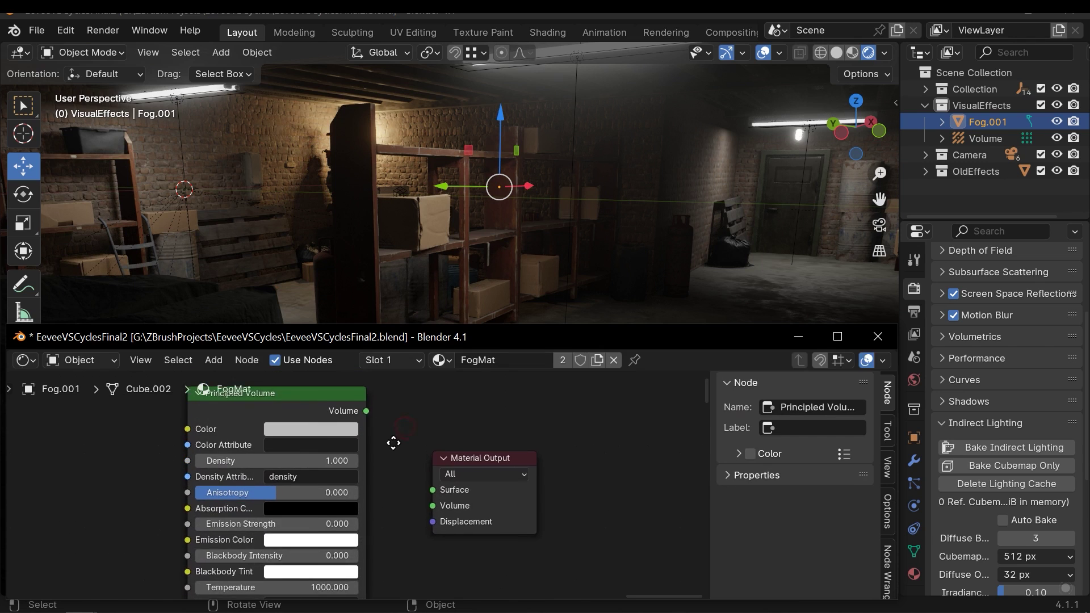
{"action": "left_click_drag", "start_coordinate": [368, 414], "coordinate": [389, 452]}
{"action": "left_click_drag", "start_coordinate": [434, 511], "coordinate": [434, 509]}
{"action": "scroll", "coordinate": [352, 483], "scroll_direction": "down", "scroll_amount": 2}
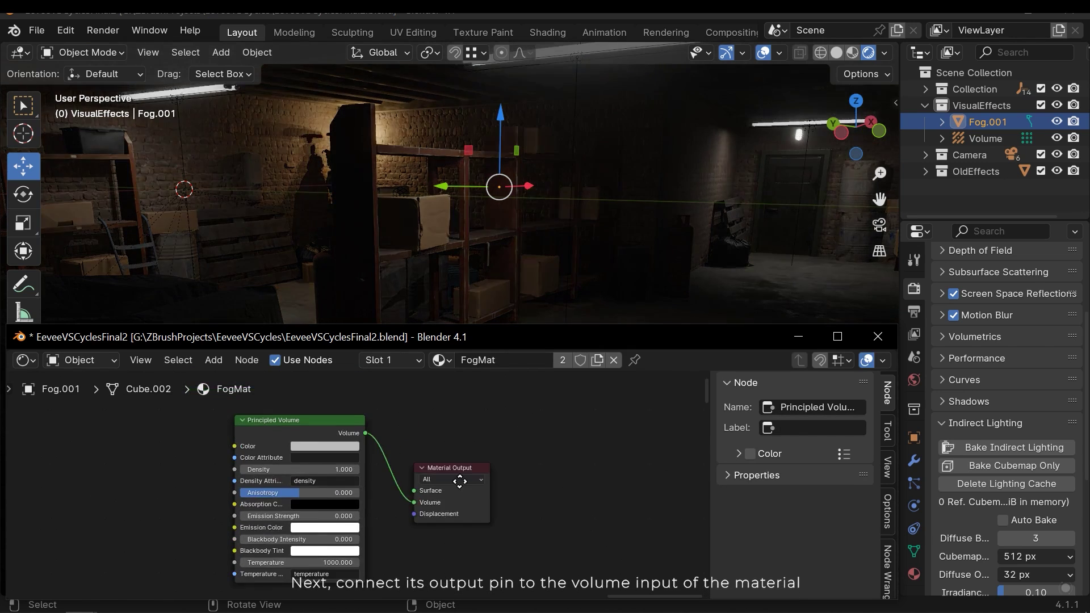
{"action": "mouse_move", "coordinate": [353, 483]}
{"action": "middle_mouse_down"}
{"action": "mouse_move", "coordinate": [451, 482]}
{"action": "mouse_move", "coordinate": [337, 476]}
{"action": "mouse_move", "coordinate": [364, 469]}
{"action": "middle_mouse_up"}
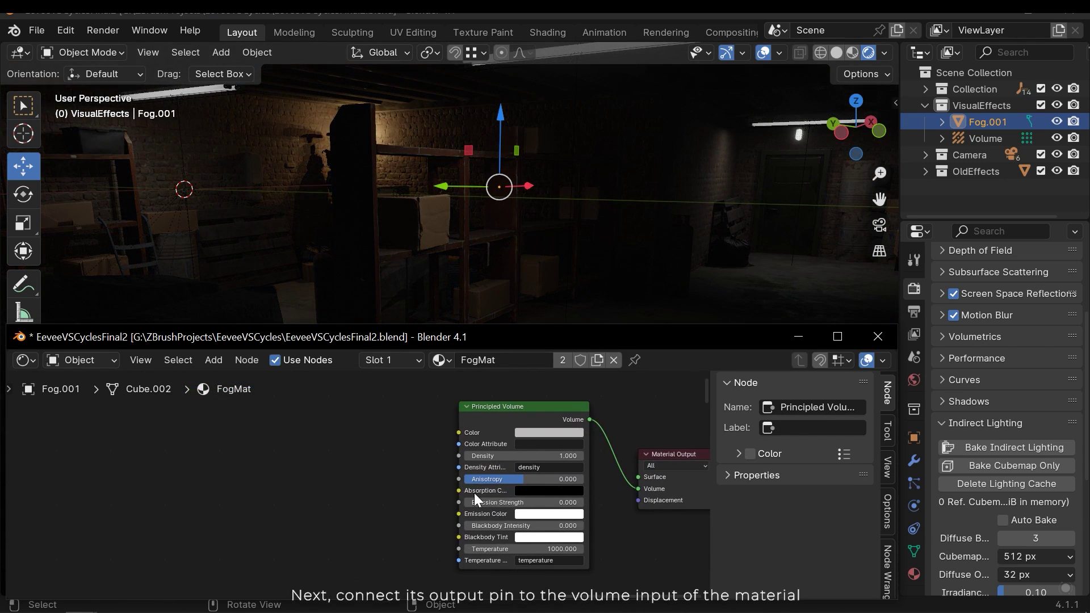
Find and add a Gradient Texture node in free space well before the Principled Volume node
{"action": "scroll", "coordinate": [364, 505], "scroll_direction": "down", "scroll_amount": 3}
{"action": "middle_click_drag", "start_coordinate": [371, 517], "coordinate": [586, 506]}
{"action": "scroll", "coordinate": [340, 490], "scroll_direction": "down", "scroll_amount": 4}
{"action": "middle_click_drag", "start_coordinate": [377, 482], "coordinate": [492, 480]}
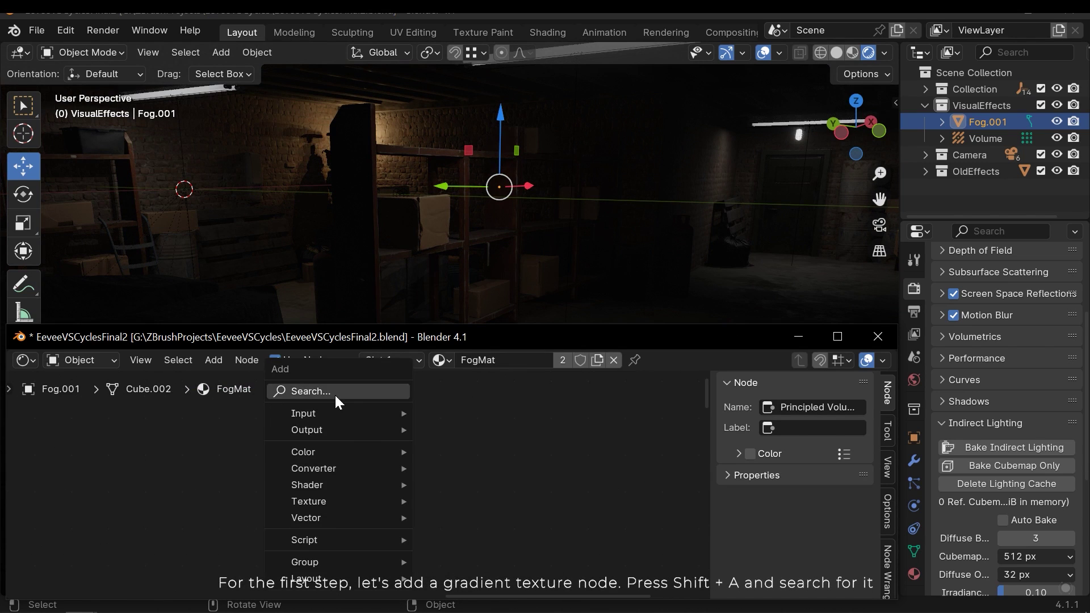
{"action": "left_click", "coordinate": [336, 397]}
{"action": "type", "text": "gra"}
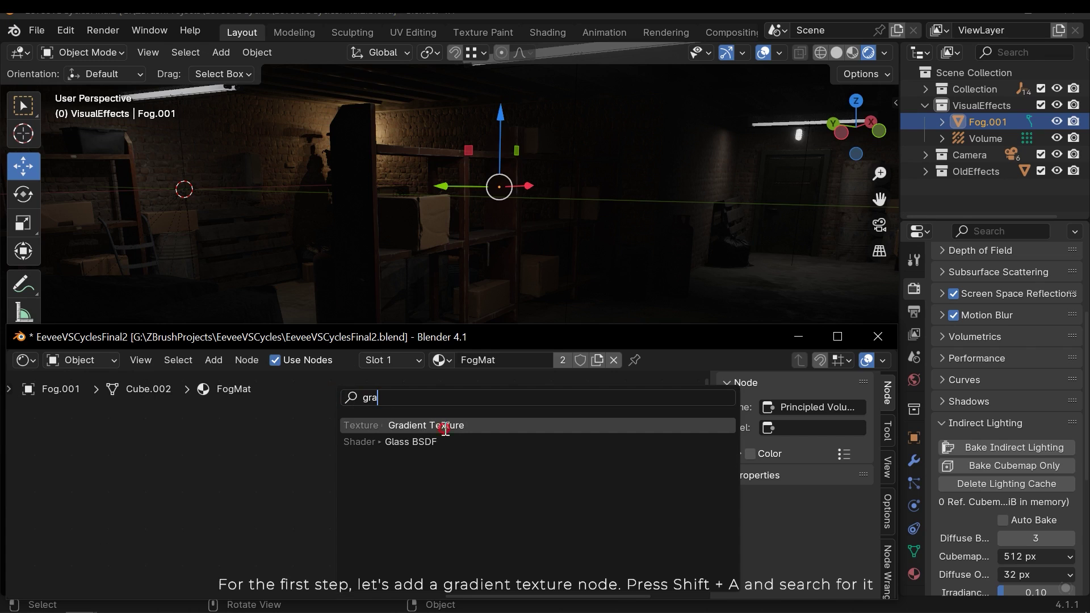
{"action": "left_click", "coordinate": [446, 430]}
{"action": "left_click", "coordinate": [263, 460]}
{"action": "scroll", "coordinate": [289, 480], "scroll_direction": "up", "scroll_amount": 6}
{"action": "middle_click_drag", "start_coordinate": [290, 481], "coordinate": [401, 480]}
Add Mapping and Texture Coordinate nodes to the Gradient Texture with the Node Wrangler texture setup
{"action": "left_click", "coordinate": [390, 449]}
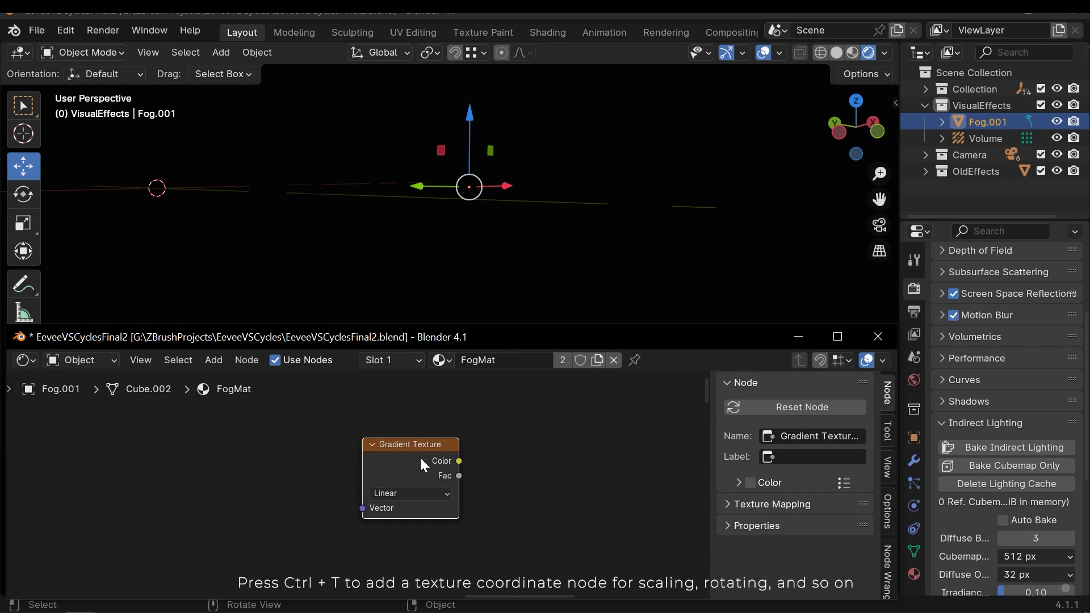
{"action": "key", "text": "ctrl+t"}
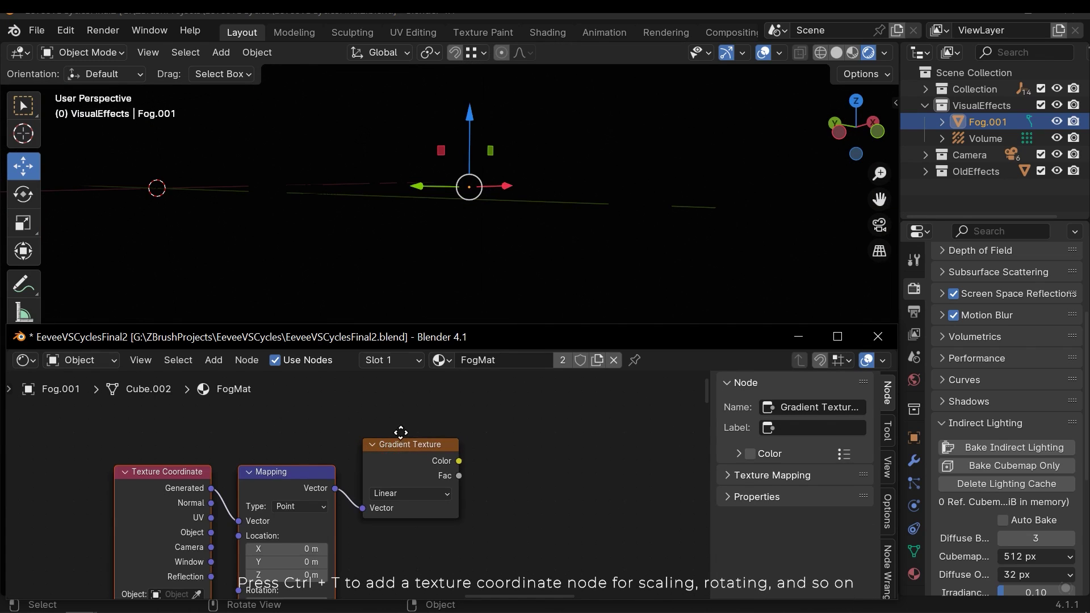
{"action": "middle_click_drag", "start_coordinate": [401, 433], "coordinate": [508, 412]}
Look up the Node Wrangler add-on in the preferences, check its activation and close the preferences
{"action": "left_click", "coordinate": [63, 30]}
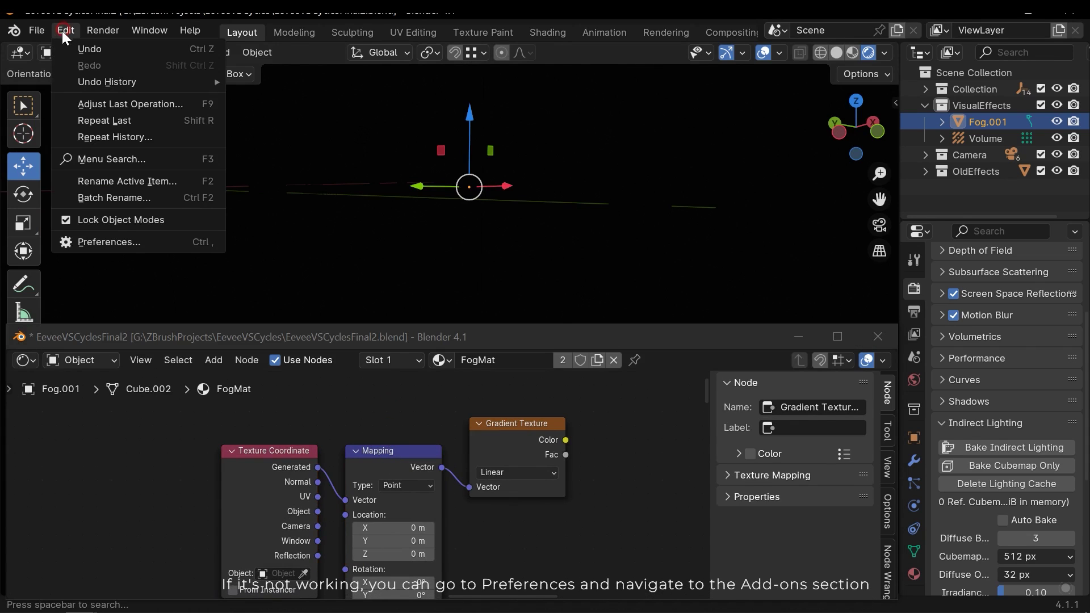
{"action": "left_click", "coordinate": [119, 252]}
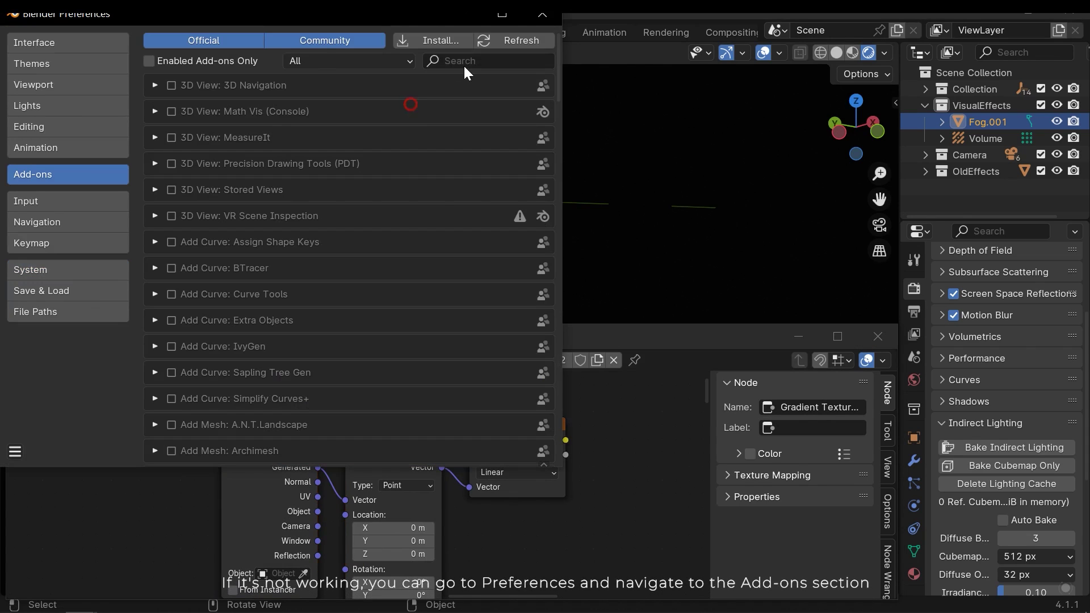
{"action": "left_click", "coordinate": [463, 60]}
{"action": "type", "text": "node"}
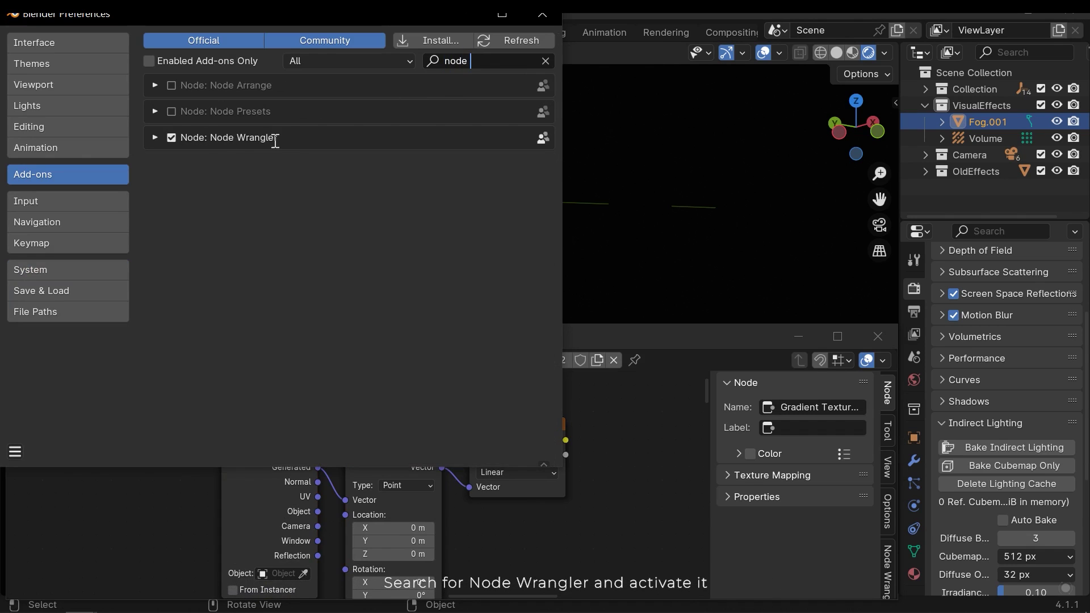
{"action": "left_click", "coordinate": [543, 19]}
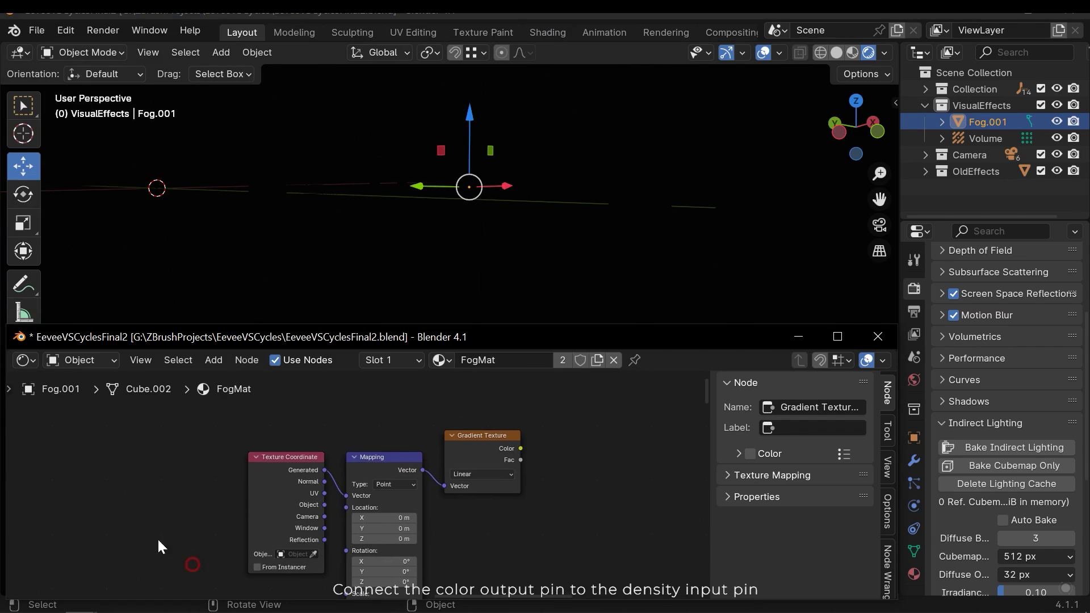
Connect the Gradient Texture's Color output to the Density input of the Principled Volume node
{"action": "left_click_drag", "start_coordinate": [387, 454], "coordinate": [338, 423]}
{"action": "middle_click_drag", "start_coordinate": [633, 458], "coordinate": [216, 483]}
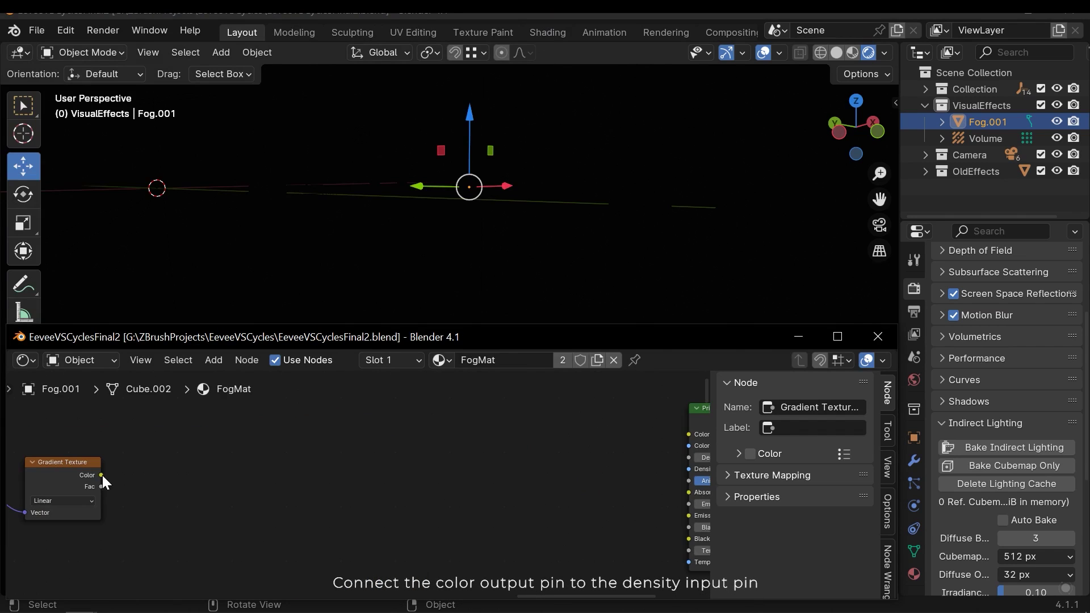
{"action": "left_click_drag", "start_coordinate": [104, 475], "coordinate": [581, 457]}
{"action": "scroll", "coordinate": [510, 452], "scroll_direction": "up", "scroll_amount": 5, "text": "ctrl"}
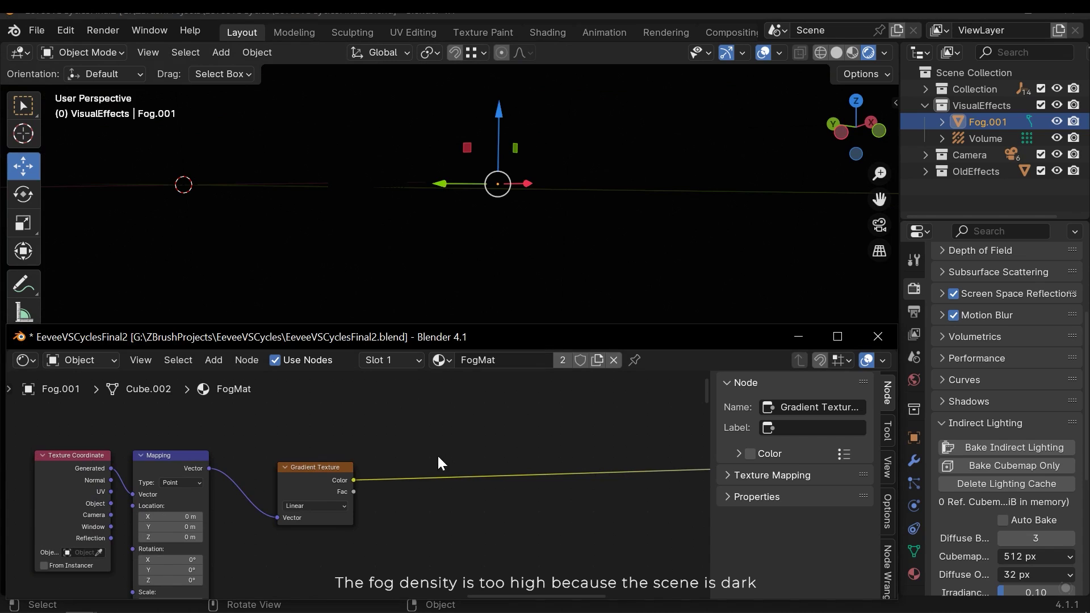
Insert a Color Ramp node into the link between the Gradient Texture and the Principled Volume's Density
{"action": "scroll", "coordinate": [413, 497], "scroll_direction": "up", "scroll_amount": 1}
{"action": "middle_click_drag", "start_coordinate": [417, 482], "coordinate": [314, 512]}
{"action": "scroll", "coordinate": [335, 500], "scroll_direction": "down", "scroll_amount": 1, "text": "ctrl"}
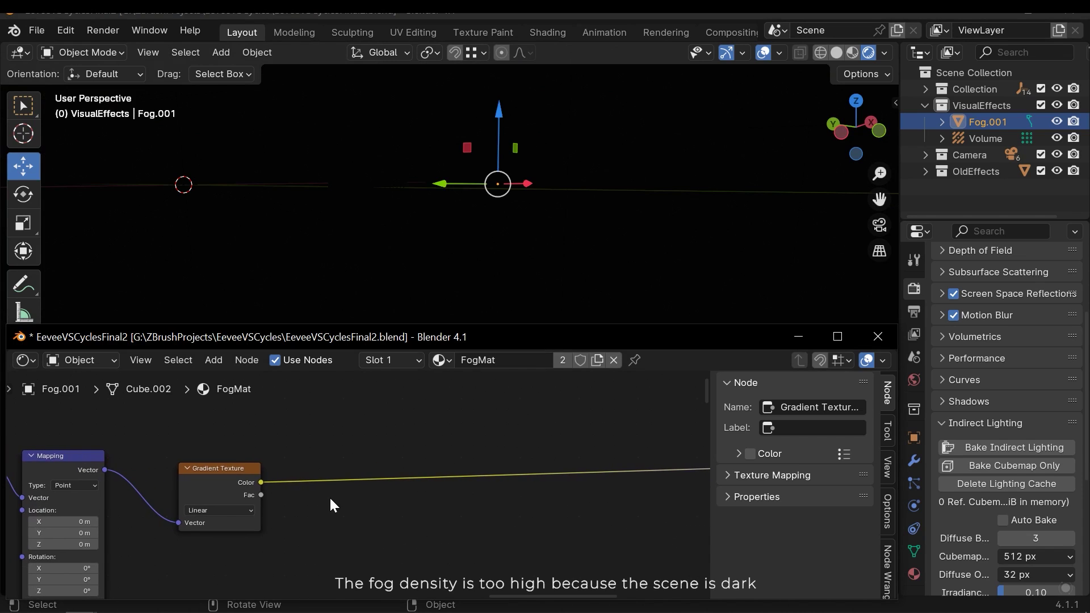
{"action": "key", "text": "shift+a"}
{"action": "left_click", "coordinate": [304, 399]}
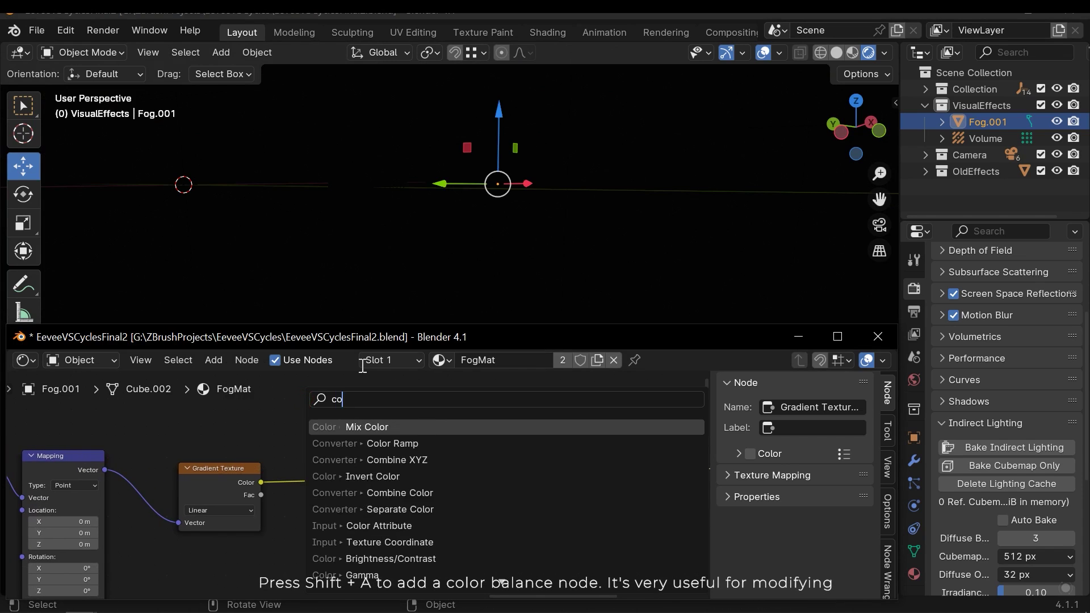
{"action": "type", "text": "colo"}
{"action": "key", "text": "Down"}
{"action": "key", "text": "Return"}
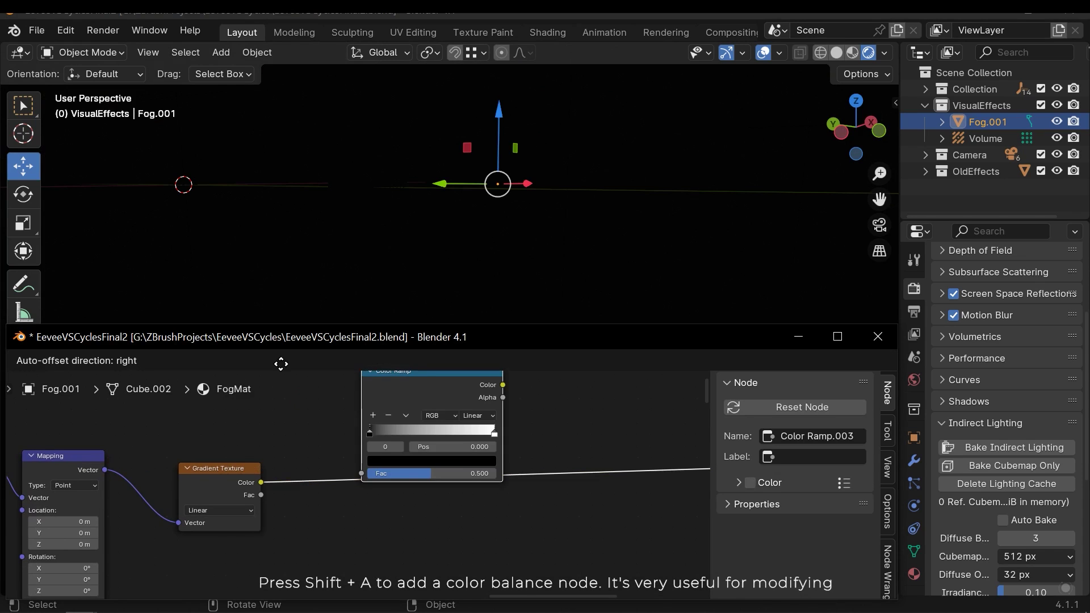
{"action": "left_click", "coordinate": [343, 466]}
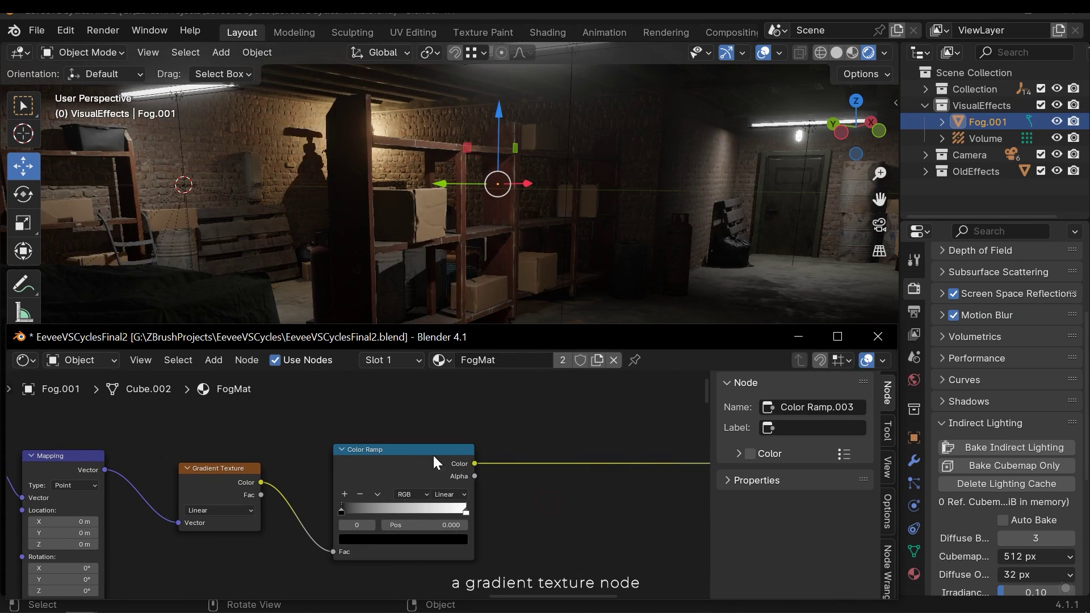
{"action": "left_click_drag", "start_coordinate": [411, 451], "coordinate": [407, 449]}
Move the Color Ramp's black stop to position 0.876 to thin the fog
{"action": "middle_click_drag", "start_coordinate": [474, 237], "coordinate": [486, 305]}
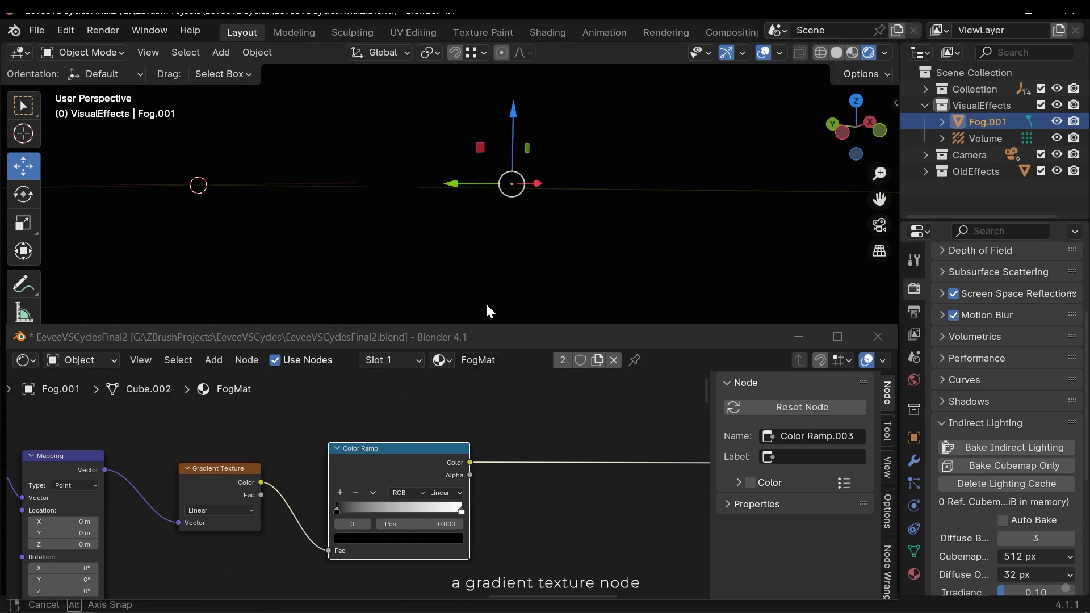
{"action": "scroll", "coordinate": [464, 499], "scroll_direction": "up", "scroll_amount": 1}
{"action": "left_click_drag", "start_coordinate": [416, 518], "coordinate": [291, 529]}
{"action": "middle_click_drag", "start_coordinate": [437, 513], "coordinate": [264, 510]}
{"action": "left_click_drag", "start_coordinate": [101, 513], "coordinate": [227, 516]}
{"action": "scroll", "coordinate": [464, 180], "scroll_direction": "down", "scroll_amount": 2}
{"action": "scroll", "coordinate": [463, 185], "scroll_direction": "up", "scroll_amount": 3}
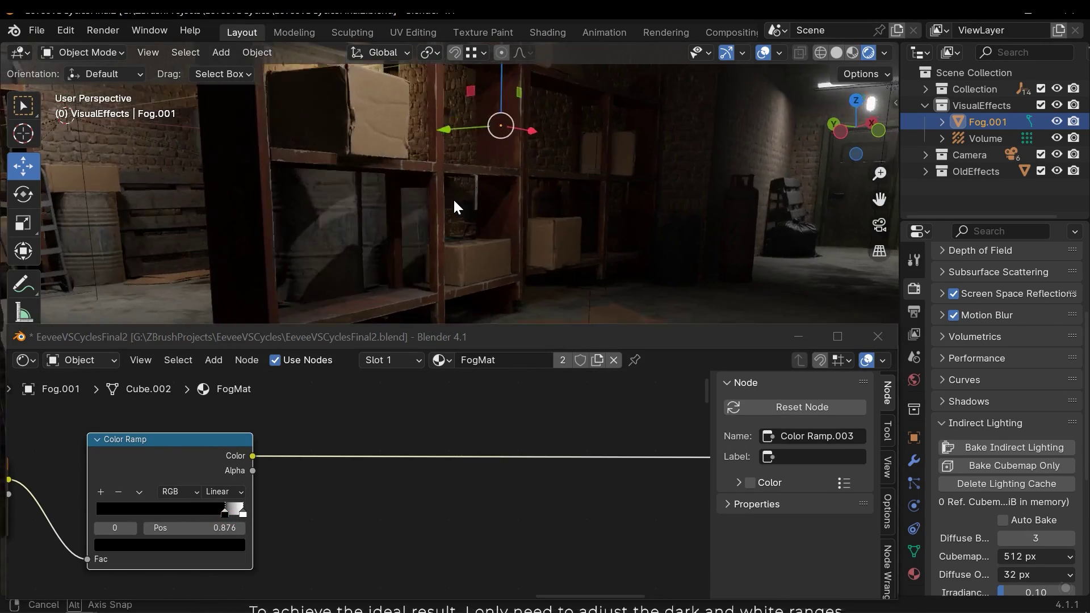
Give the 3D viewport more height above the shader editor and save the file
{"action": "scroll", "coordinate": [453, 210], "scroll_direction": "down", "scroll_amount": 1}
{"action": "left_click_drag", "start_coordinate": [419, 324], "coordinate": [420, 357]}
{"action": "middle_click_drag", "start_coordinate": [380, 238], "coordinate": [420, 209]}
{"action": "key", "text": "ctrl+s"}
Insert a Math node into the link between the Color Ramp and the Principled Volume's Density
{"action": "middle_click_drag", "start_coordinate": [359, 496], "coordinate": [302, 487]}
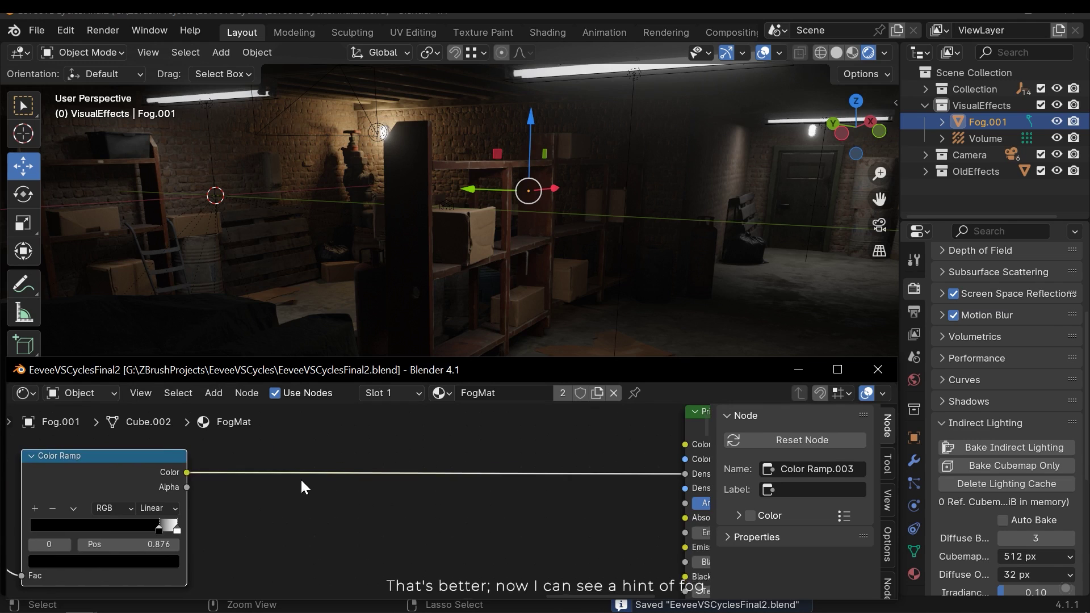
{"action": "key", "text": "shift+a"}
{"action": "type", "text": "m"}
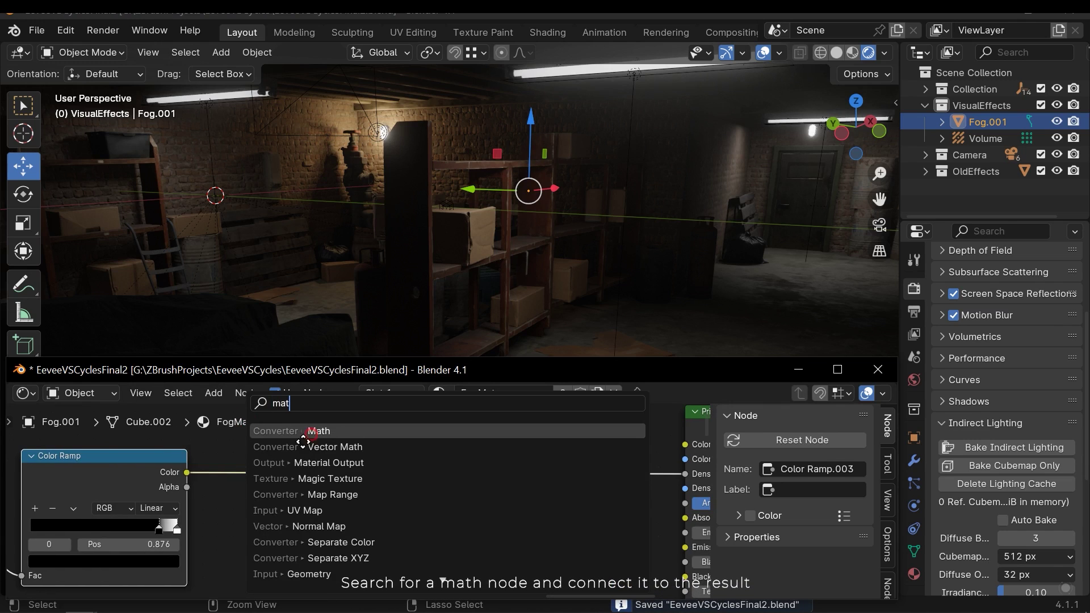
{"action": "type", "text": "at"}
{"action": "left_click", "coordinate": [303, 432]}
{"action": "left_click", "coordinate": [300, 486]}
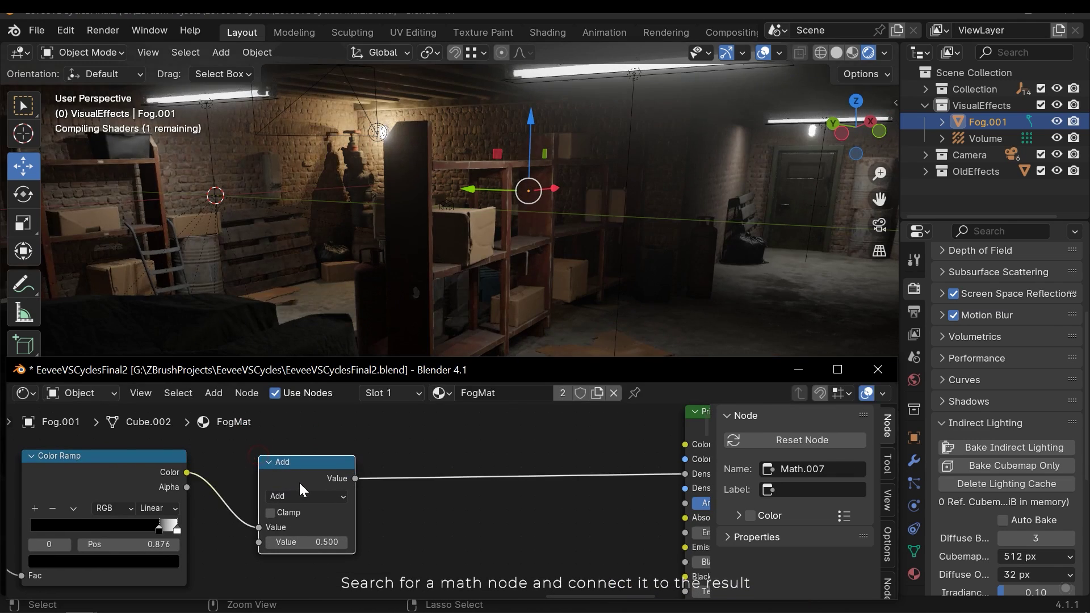
Change the Math node's operation to Multiply
{"action": "left_click", "coordinate": [296, 494]}
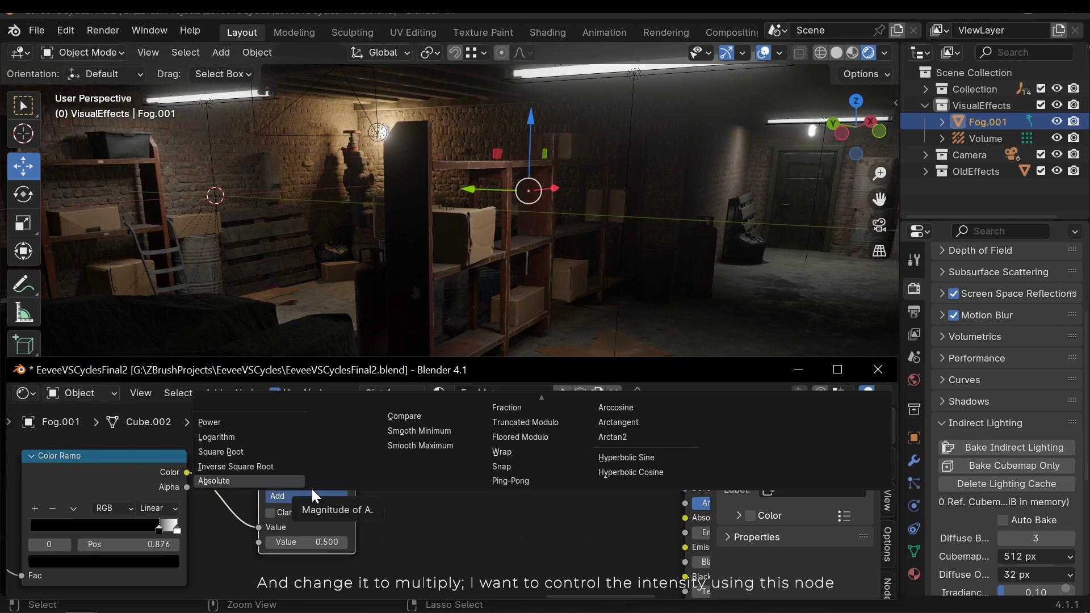
{"action": "mouse_move", "coordinate": [459, 403]}
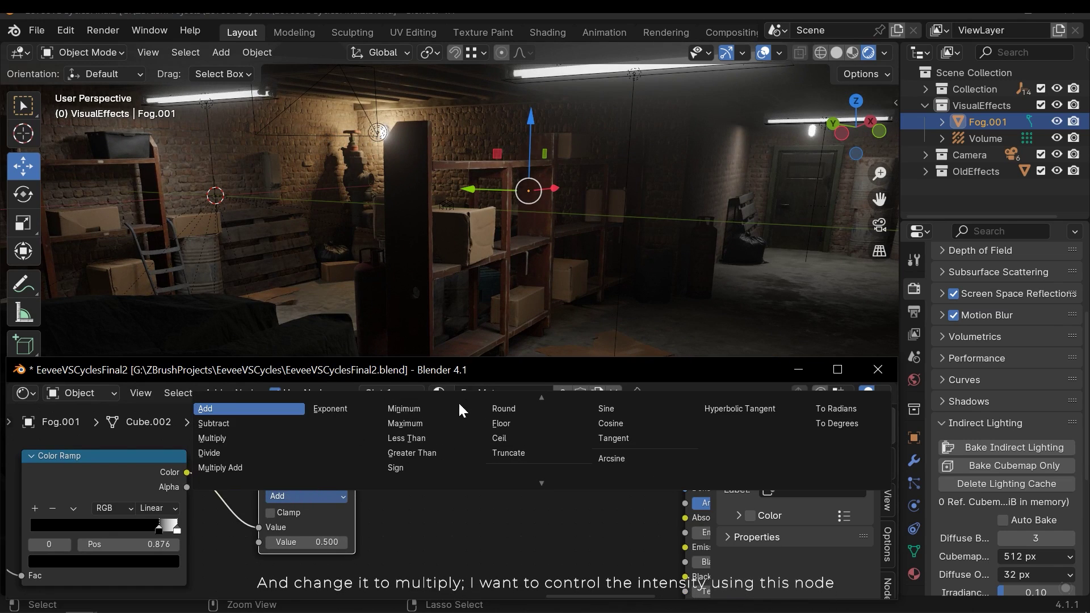
{"action": "left_click", "coordinate": [235, 438]}
{"action": "middle_click_drag", "start_coordinate": [414, 501], "coordinate": [485, 492]}
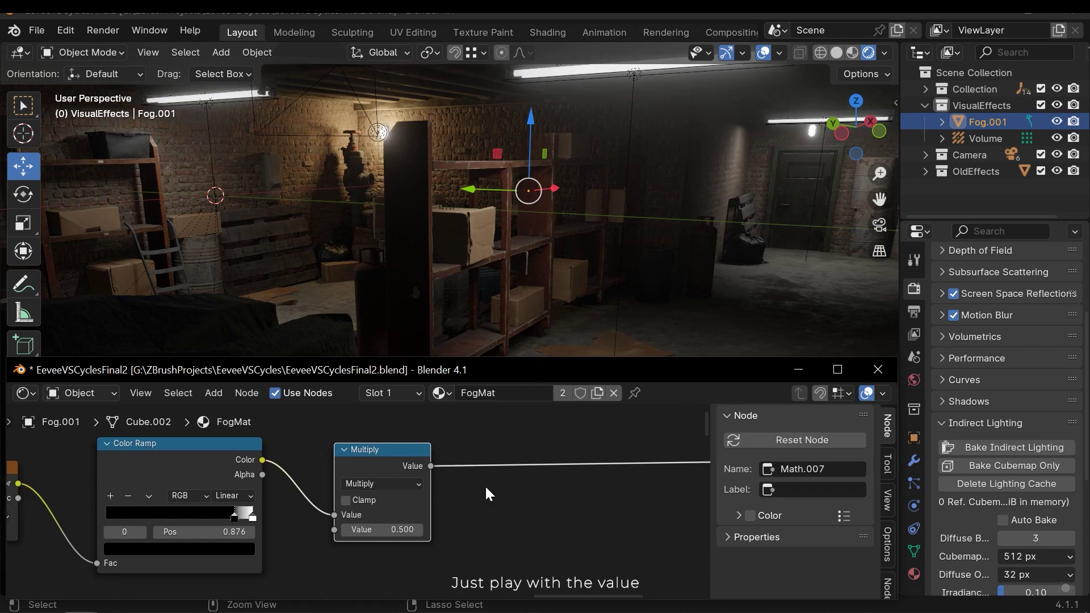
Set the Multiply node's value to 34.4 and change the Gradient Texture type to Spherical
{"action": "left_click_drag", "start_coordinate": [386, 530], "coordinate": [398, 494]}
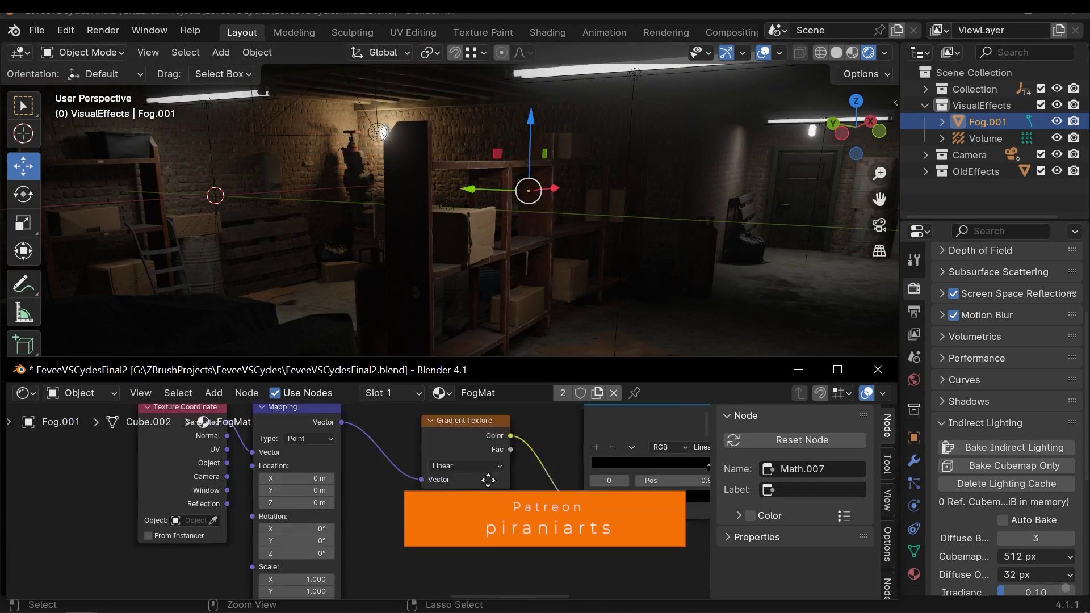
{"action": "middle_click_drag", "start_coordinate": [432, 474], "coordinate": [309, 473]}
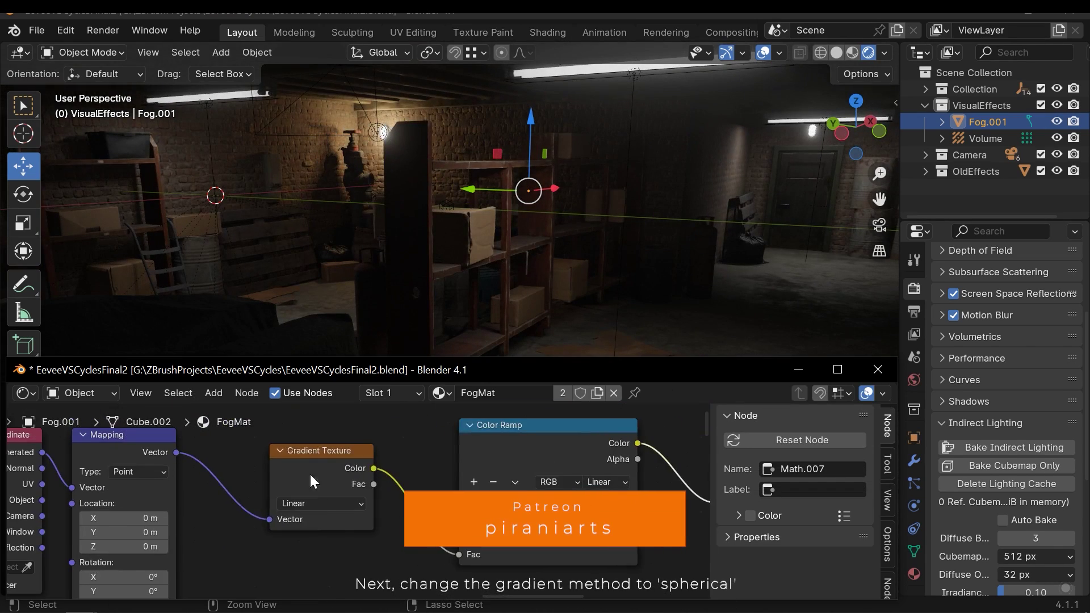
{"action": "left_click", "coordinate": [313, 500]}
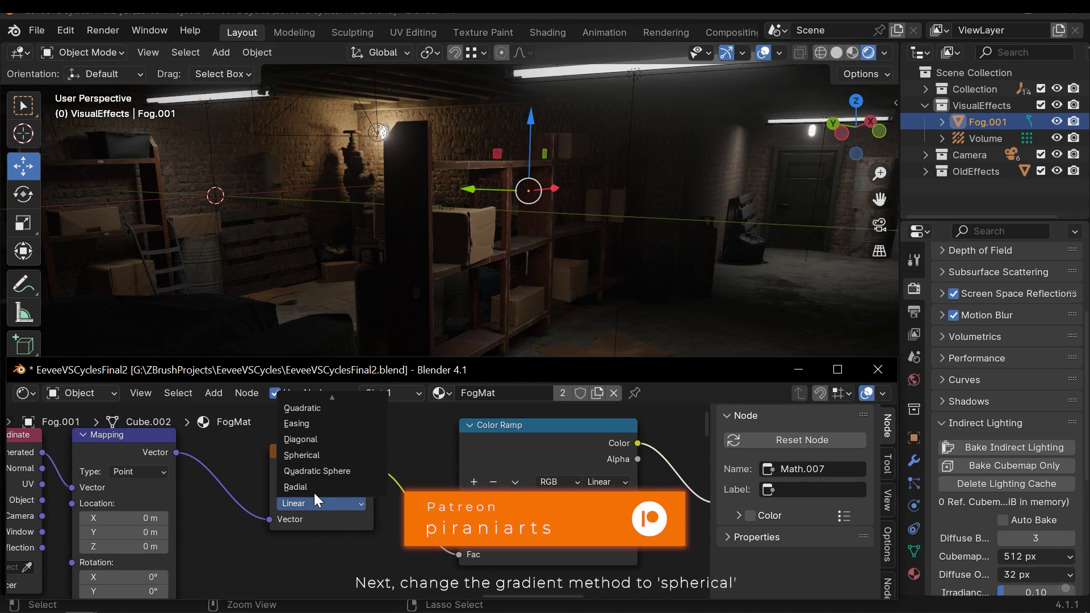
{"action": "left_click", "coordinate": [318, 455]}
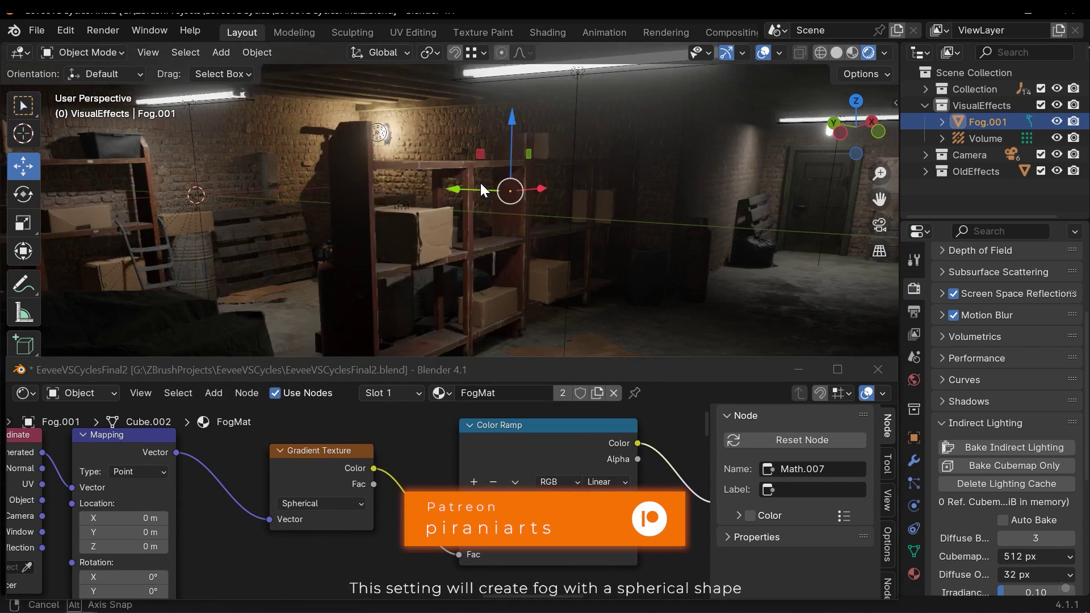
Expand the spherical fog's range by lowering the Color Ramp's black stop position
{"action": "middle_click_drag", "start_coordinate": [481, 183], "coordinate": [535, 209]}
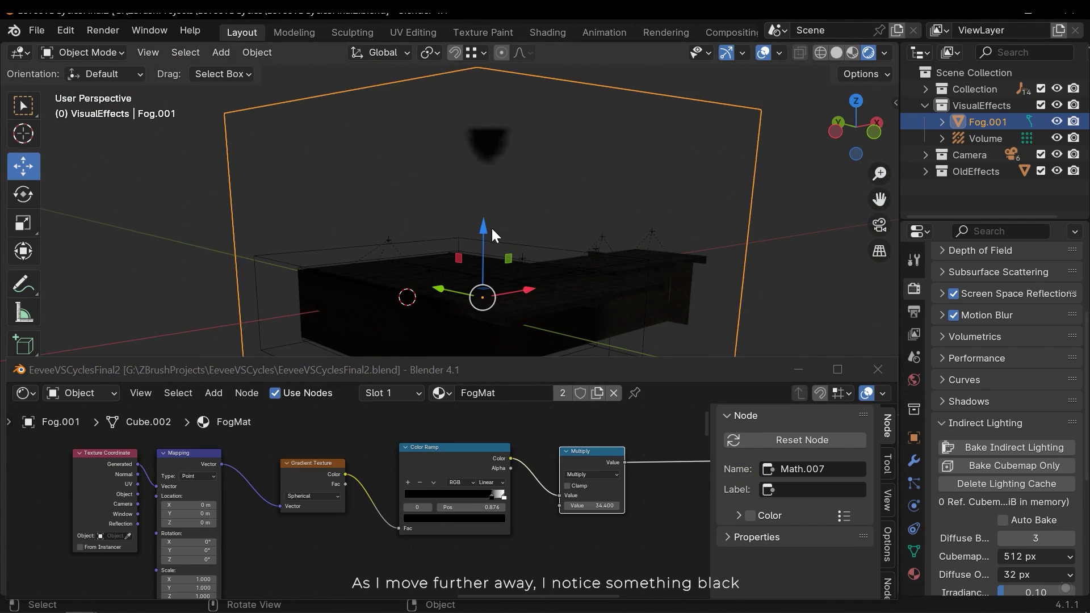
{"action": "middle_click_drag", "start_coordinate": [492, 227], "coordinate": [329, 88]}
{"action": "middle_click_drag", "start_coordinate": [355, 149], "coordinate": [443, 340]}
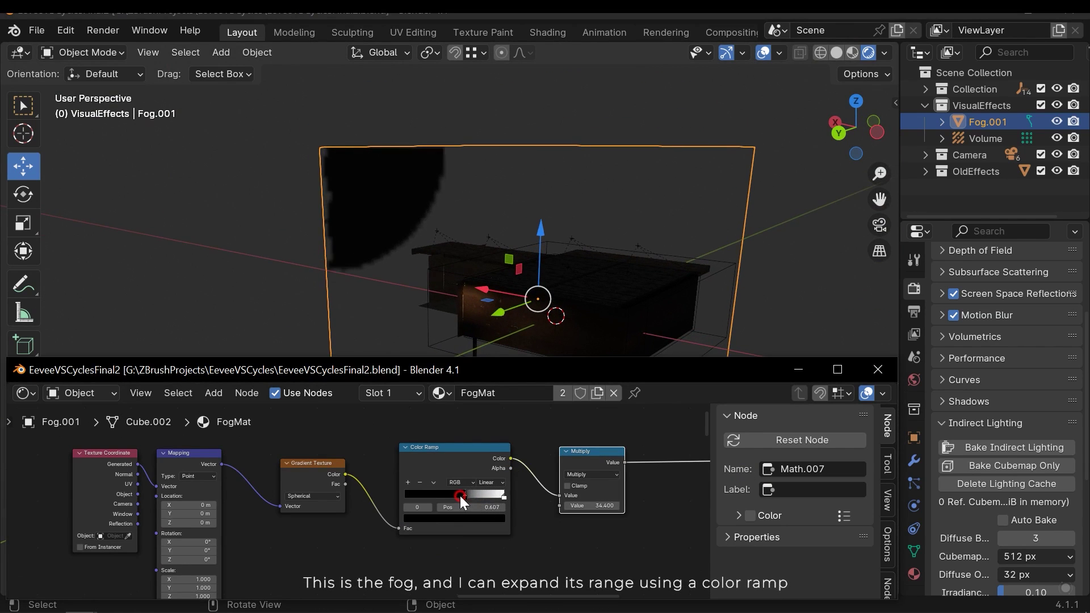
{"action": "left_click_drag", "start_coordinate": [447, 494], "coordinate": [386, 479]}
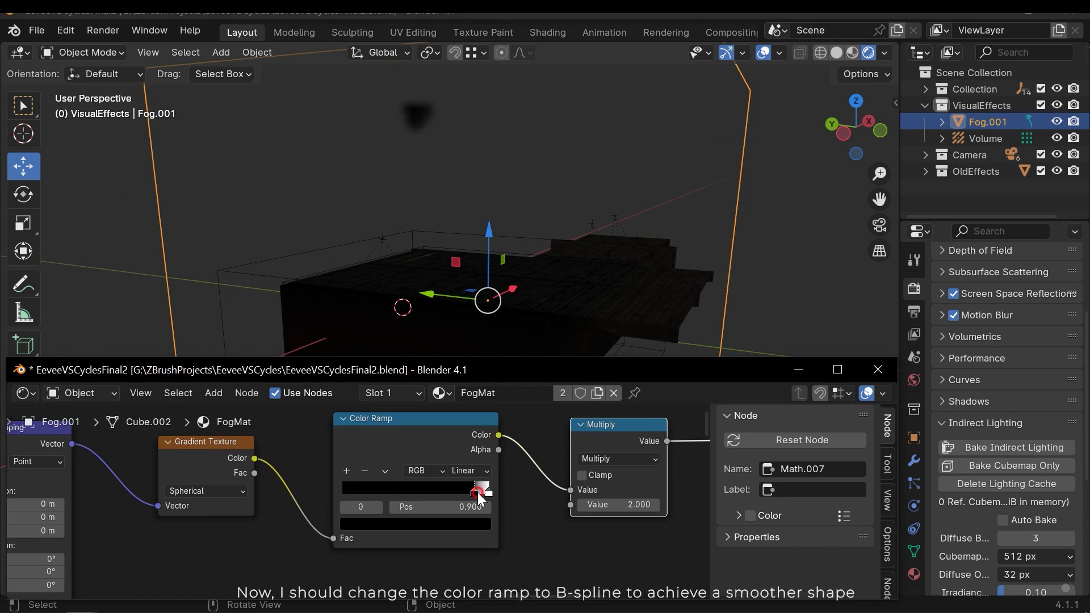
Change the Color Ramp's interpolation to B-Spline for a smoother fog shape
{"action": "left_click", "coordinate": [474, 471]}
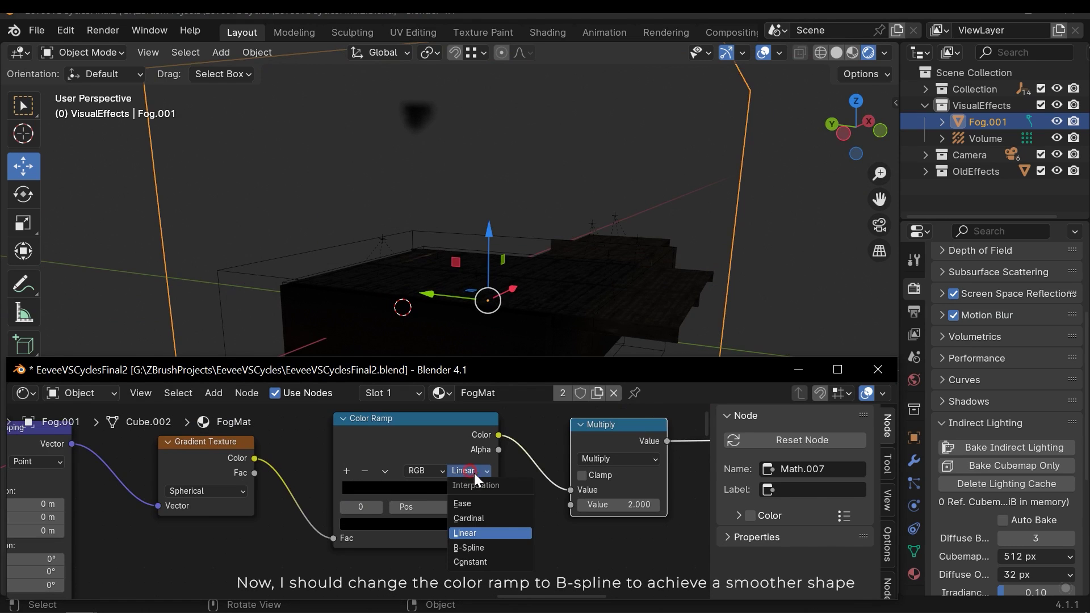
{"action": "left_click", "coordinate": [474, 546]}
{"action": "middle_click_drag", "start_coordinate": [466, 240], "coordinate": [420, 238]}
Set the Multiply node's value to 3 and move the Color Ramp's black stop to 0.677
{"action": "mouse_move", "coordinate": [471, 491]}
{"action": "left_mouse_down"}
{"action": "mouse_move", "coordinate": [402, 487]}
{"action": "mouse_move", "coordinate": [485, 486]}
{"action": "mouse_move", "coordinate": [435, 485]}
{"action": "mouse_move", "coordinate": [461, 487]}
{"action": "left_mouse_up"}
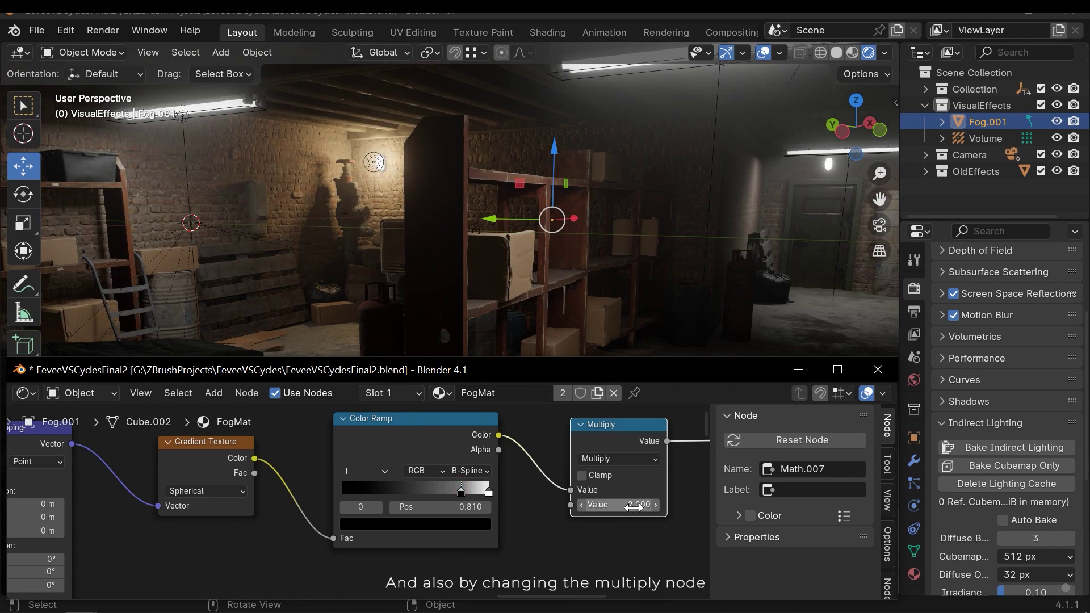
{"action": "key", "text": "Return"}
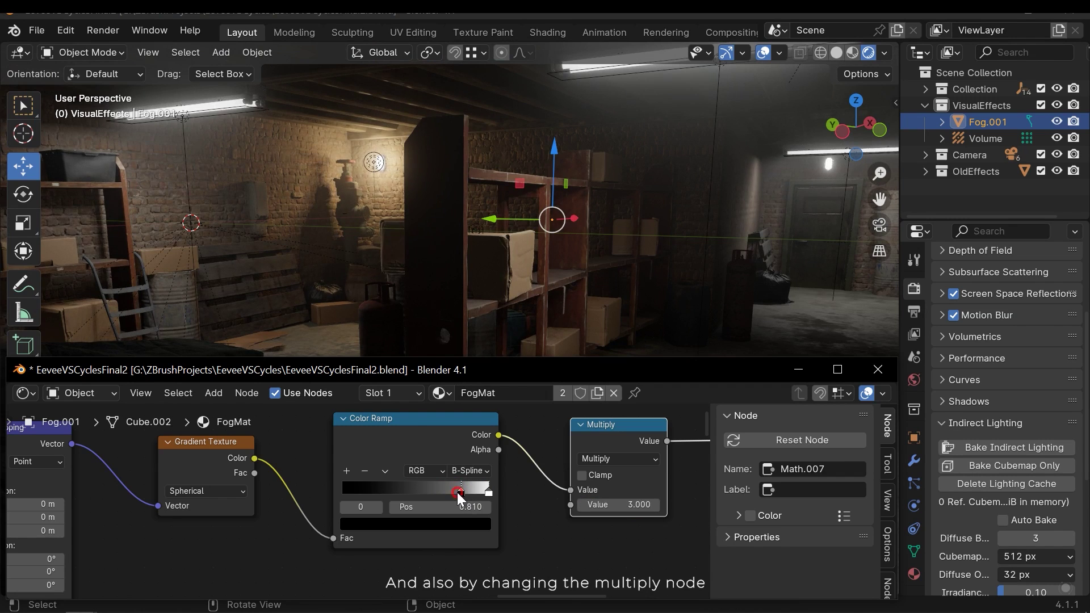
{"action": "mouse_move", "coordinate": [458, 492]}
{"action": "left_mouse_down"}
{"action": "mouse_move", "coordinate": [489, 497]}
{"action": "mouse_move", "coordinate": [445, 492]}
{"action": "left_mouse_up"}
Set the Mapping node's scale to 0.5 on X, Y and Z
{"action": "middle_click_drag", "start_coordinate": [212, 479], "coordinate": [437, 401]}
{"action": "middle_click_drag", "start_coordinate": [346, 455], "coordinate": [275, 477]}
{"action": "left_click", "coordinate": [190, 557]}
{"action": "type", "text": ".5"}
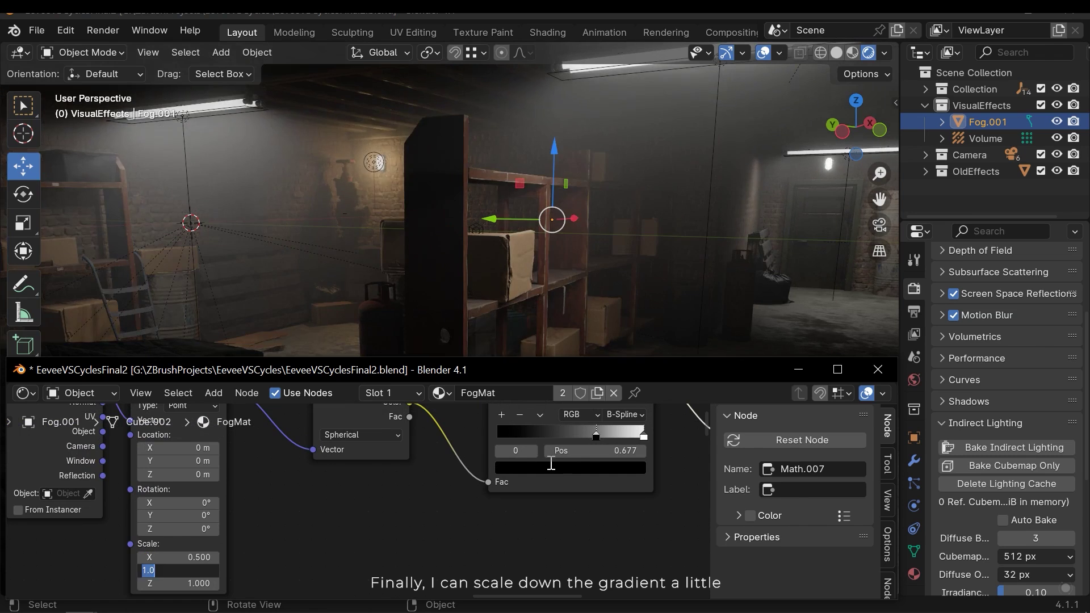
{"action": "type", "text": ".5"}
{"action": "key", "text": "Tab"}
{"action": "type", "text": ".5"}
{"action": "key", "text": "Return"}
Move the Color Ramp's black stop to 0.931 and set the Multiply node's value to 2
{"action": "left_click_drag", "start_coordinate": [605, 437], "coordinate": [643, 438]}
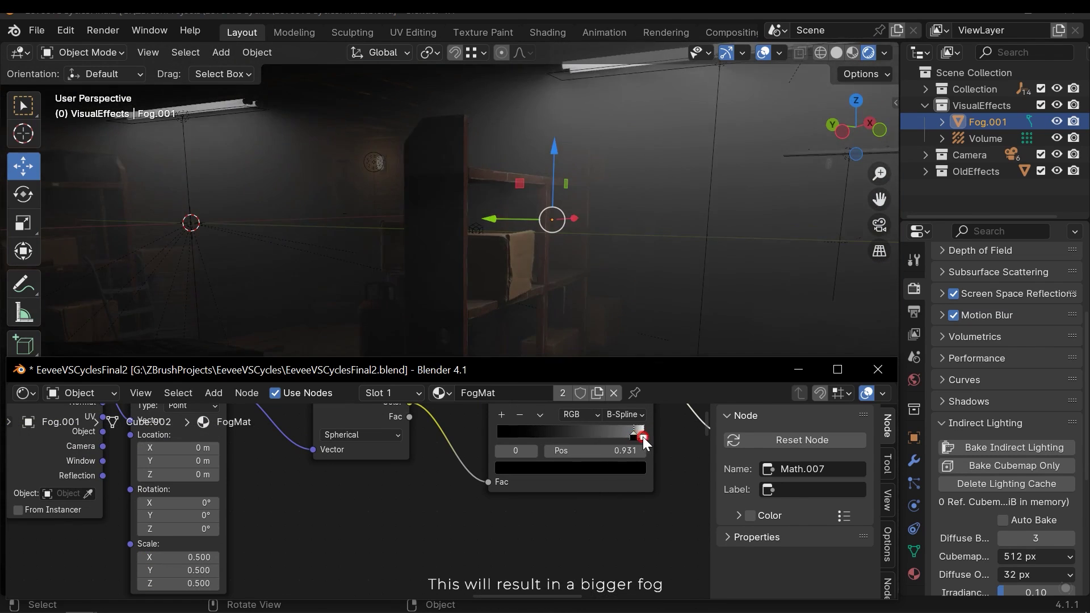
{"action": "middle_click_drag", "start_coordinate": [654, 511], "coordinate": [356, 573]}
{"action": "left_click", "coordinate": [476, 511]}
{"action": "type", "text": "2"}
{"action": "key", "text": "Return"}
Move the Texture Coordinate node farther away from the Mapping node to make room for another node chain
{"action": "middle_click_drag", "start_coordinate": [451, 207], "coordinate": [541, 269]}
{"action": "scroll", "coordinate": [510, 495], "scroll_direction": "down", "scroll_amount": 10}
{"action": "mouse_move", "coordinate": [510, 495]}
{"action": "middle_mouse_down"}
{"action": "mouse_move", "coordinate": [421, 467]}
{"action": "mouse_move", "coordinate": [499, 489]}
{"action": "middle_mouse_up"}
{"action": "middle_click_drag", "start_coordinate": [455, 523], "coordinate": [509, 512]}
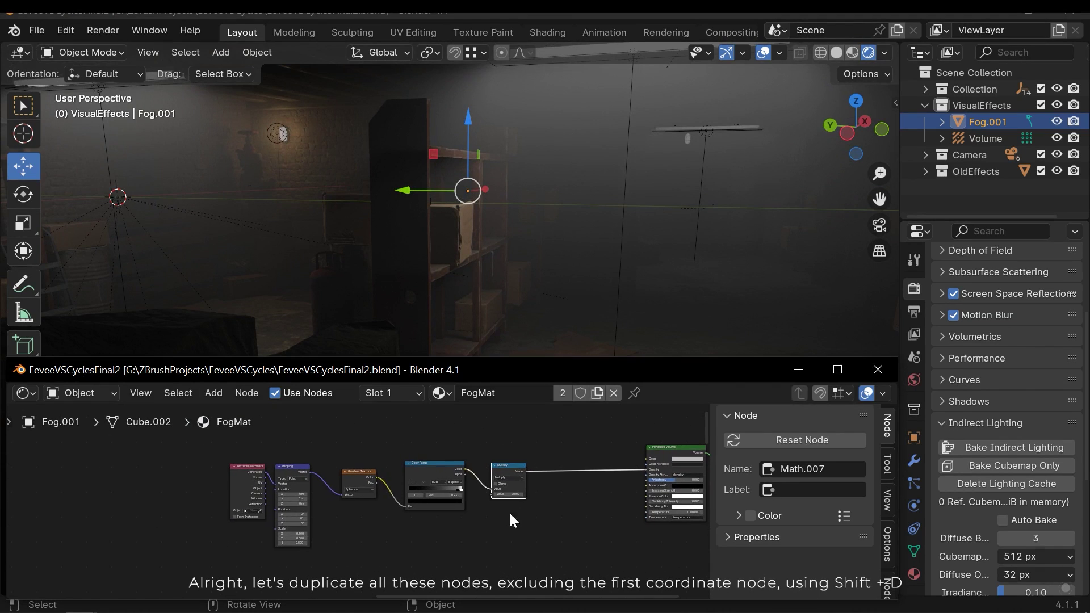
{"action": "left_click_drag", "start_coordinate": [246, 472], "coordinate": [106, 454]}
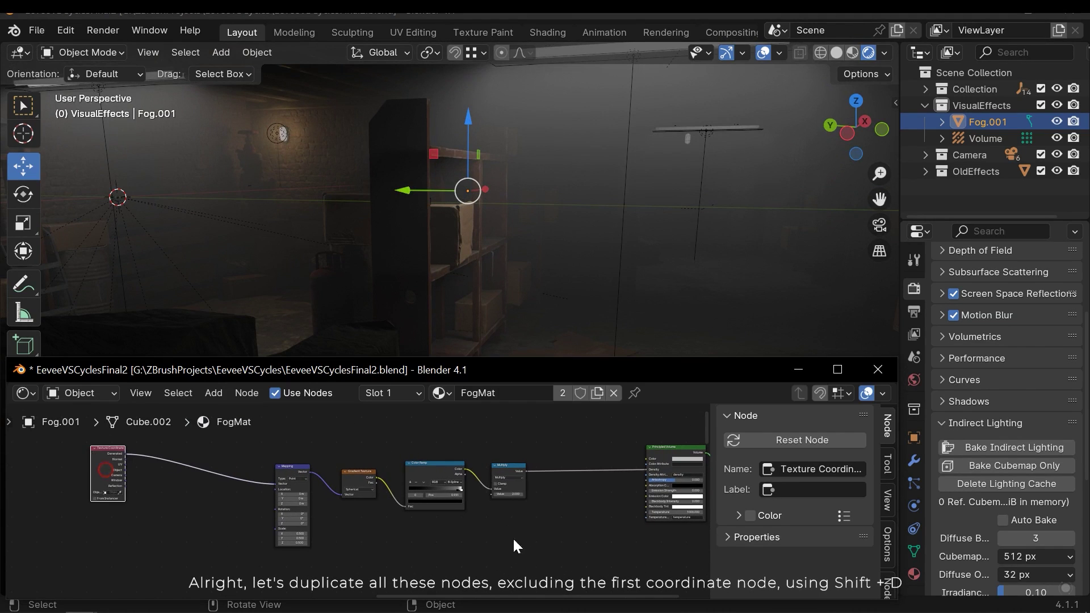
Duplicate the Mapping, Gradient Texture, Color Ramp and Multiply nodes and place the copies above the originals
{"action": "left_click_drag", "start_coordinate": [578, 541], "coordinate": [269, 472]}
{"action": "middle_click_drag", "start_coordinate": [293, 456], "coordinate": [295, 595]}
{"action": "key", "text": "shift+d"}
{"action": "left_click", "coordinate": [293, 477]}
{"action": "middle_click_drag", "start_coordinate": [293, 488], "coordinate": [294, 406]}
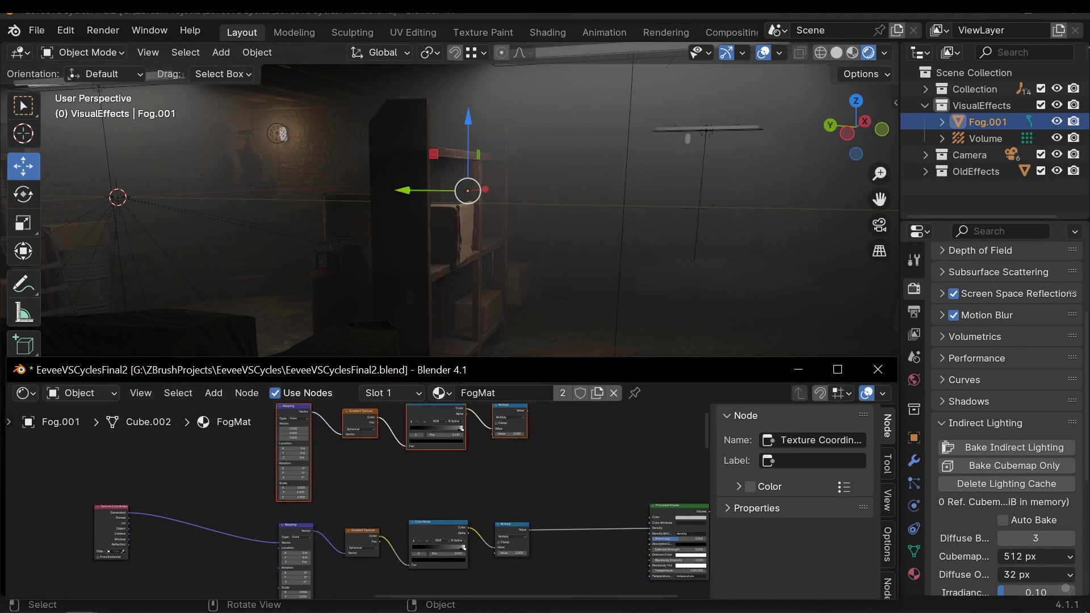
Link the Texture Coordinate's Object output to the Vector inputs of both the original and the duplicated Mapping nodes
{"action": "middle_click_drag", "start_coordinate": [114, 519], "coordinate": [266, 553]}
{"action": "left_click_drag", "start_coordinate": [258, 552], "coordinate": [223, 511]}
{"action": "middle_click_drag", "start_coordinate": [312, 511], "coordinate": [256, 522]}
{"action": "scroll", "coordinate": [256, 522], "scroll_direction": "up", "scroll_amount": 4}
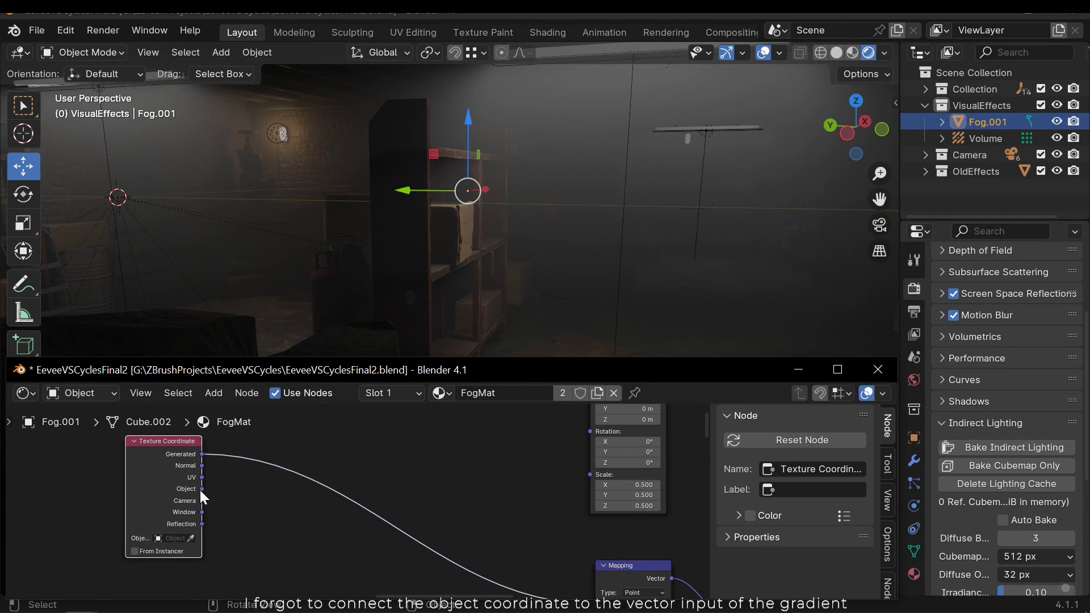
{"action": "left_click_drag", "start_coordinate": [202, 489], "coordinate": [599, 475]}
{"action": "middle_click_drag", "start_coordinate": [452, 424], "coordinate": [360, 423]}
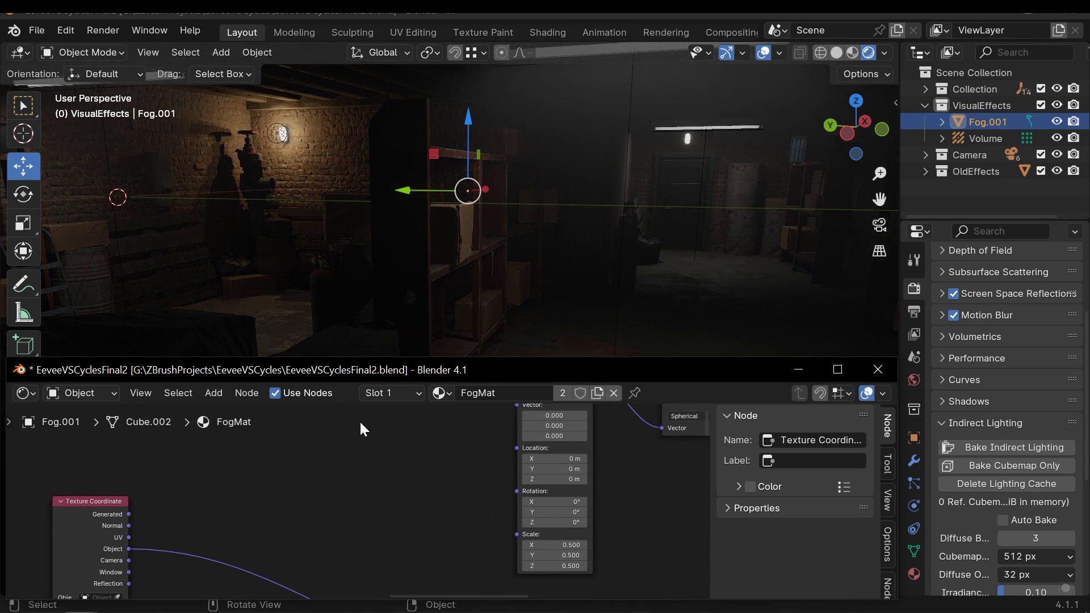
{"action": "left_click_drag", "start_coordinate": [130, 546], "coordinate": [520, 461]}
Change the duplicated Gradient Texture node's type to Linear for a height fog
{"action": "middle_click_drag", "start_coordinate": [404, 473], "coordinate": [299, 475]}
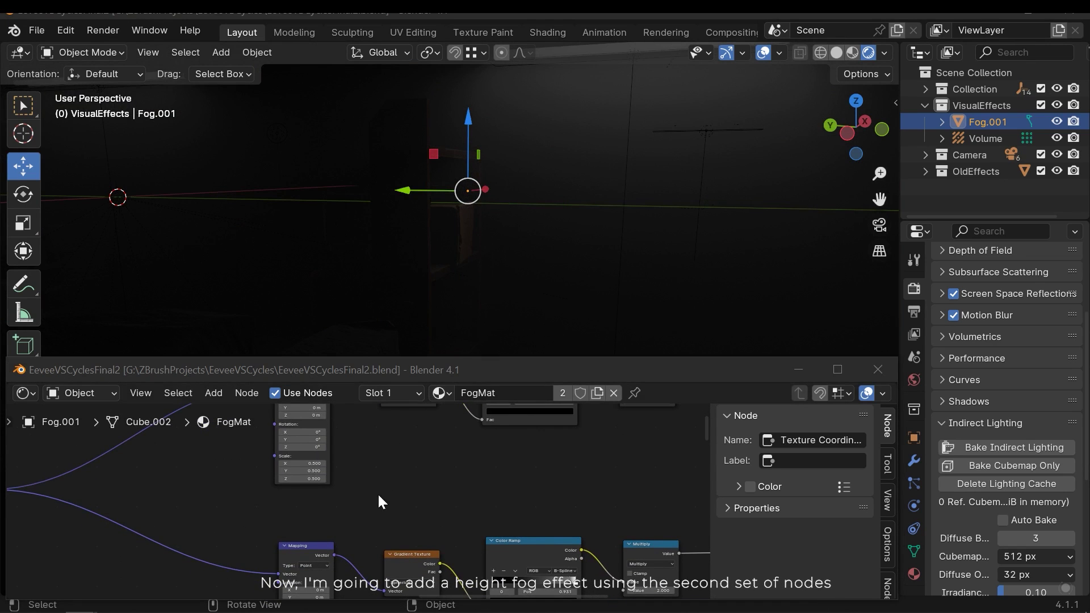
{"action": "scroll", "coordinate": [377, 493], "scroll_direction": "up", "scroll_amount": 3}
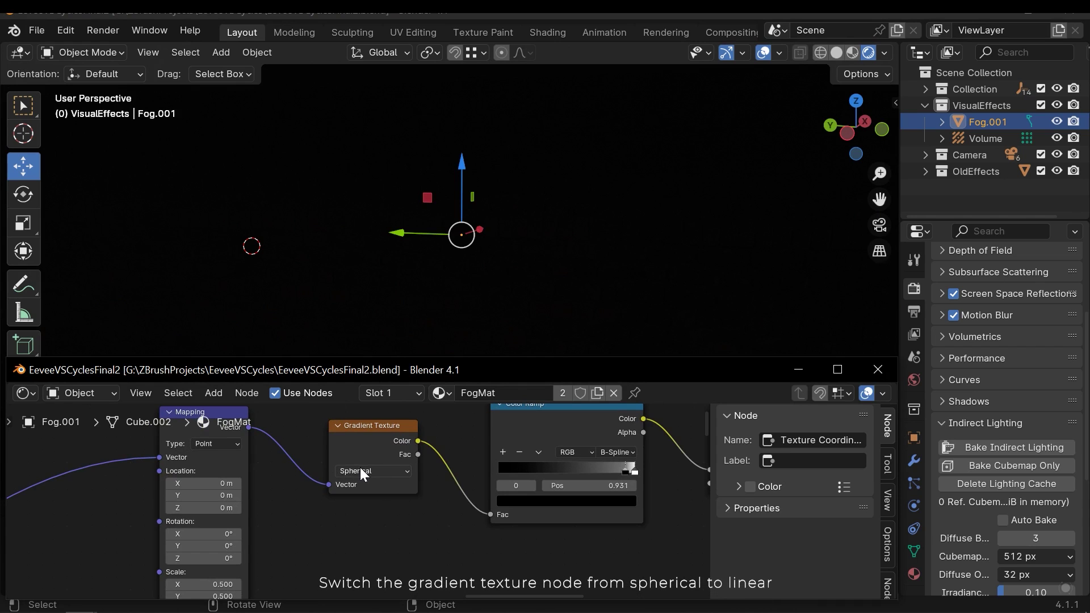
{"action": "left_click", "coordinate": [361, 470]}
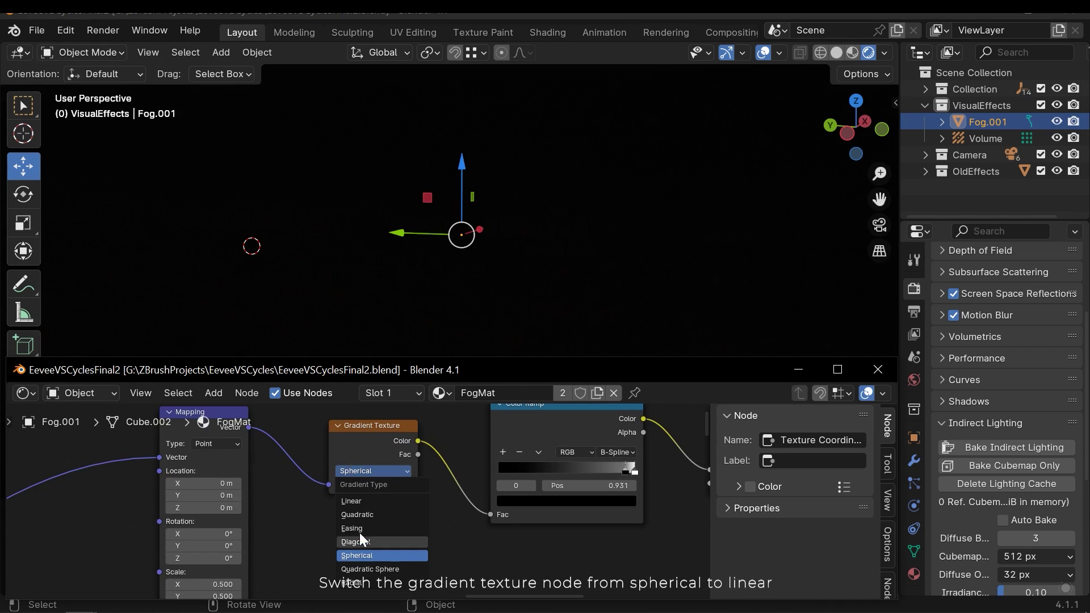
{"action": "scroll", "coordinate": [472, 229], "scroll_direction": "down", "scroll_amount": 4}
{"action": "middle_click_drag", "start_coordinate": [466, 236], "coordinate": [547, 224]}
{"action": "scroll", "coordinate": [539, 233], "scroll_direction": "down", "scroll_amount": 2}
Cut the original Multiply node's link to the Principled Volume and connect the duplicated Multiply node to Density instead
{"action": "scroll", "coordinate": [500, 481], "scroll_direction": "down", "scroll_amount": 8}
{"action": "middle_click_drag", "start_coordinate": [563, 498], "coordinate": [442, 465]}
{"action": "right_click_drag", "start_coordinate": [484, 487], "coordinate": [478, 525], "text": "ctrl"}
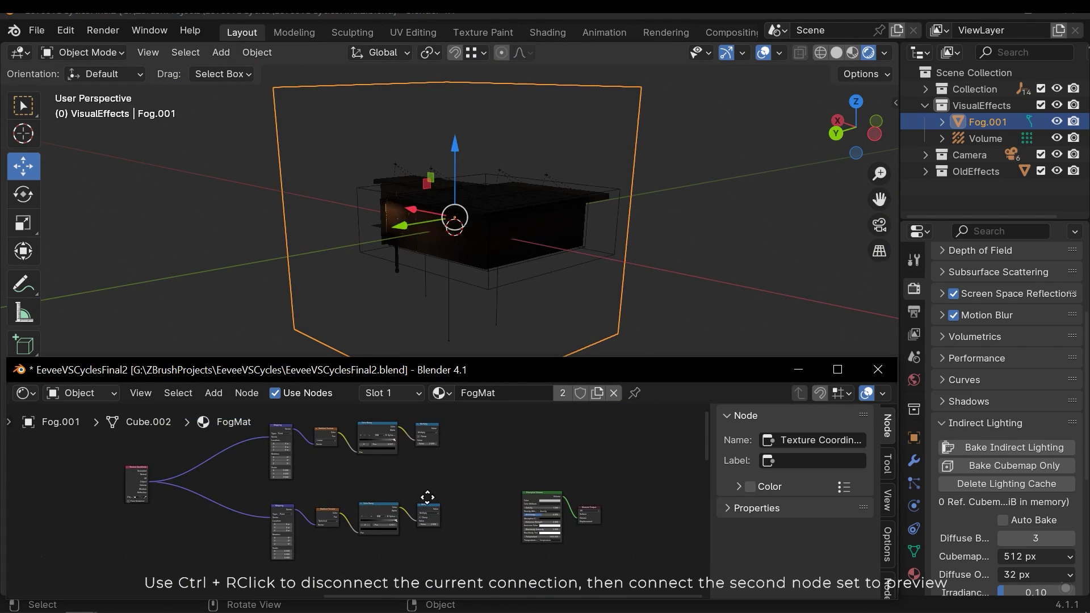
{"action": "middle_click_drag", "start_coordinate": [428, 499], "coordinate": [379, 522]}
{"action": "scroll", "coordinate": [393, 471], "scroll_direction": "up", "scroll_amount": 8}
{"action": "left_click_drag", "start_coordinate": [397, 445], "coordinate": [561, 497]}
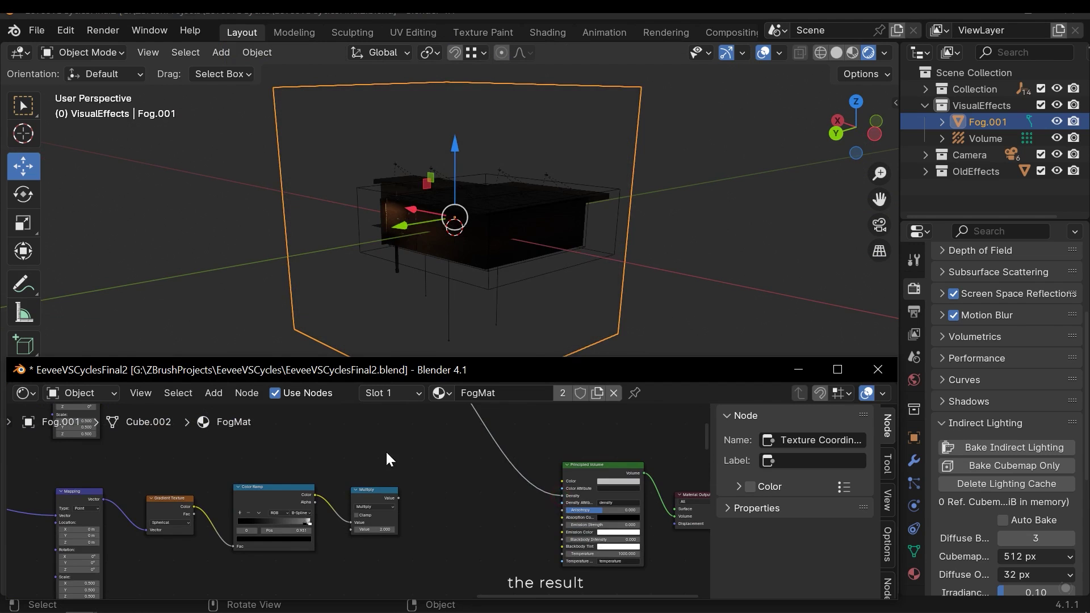
Set the duplicated Mapping node's Y rotation to -90° and inspect the fog direction from outside
{"action": "scroll", "coordinate": [381, 450], "scroll_direction": "up", "scroll_amount": 1}
{"action": "middle_click_drag", "start_coordinate": [370, 447], "coordinate": [630, 510]}
{"action": "middle_click_drag", "start_coordinate": [619, 194], "coordinate": [309, 203]}
{"action": "middle_click_drag", "start_coordinate": [388, 208], "coordinate": [431, 188]}
{"action": "scroll", "coordinate": [363, 198], "scroll_direction": "up", "scroll_amount": 4}
{"action": "scroll", "coordinate": [332, 544], "scroll_direction": "up", "scroll_amount": 2}
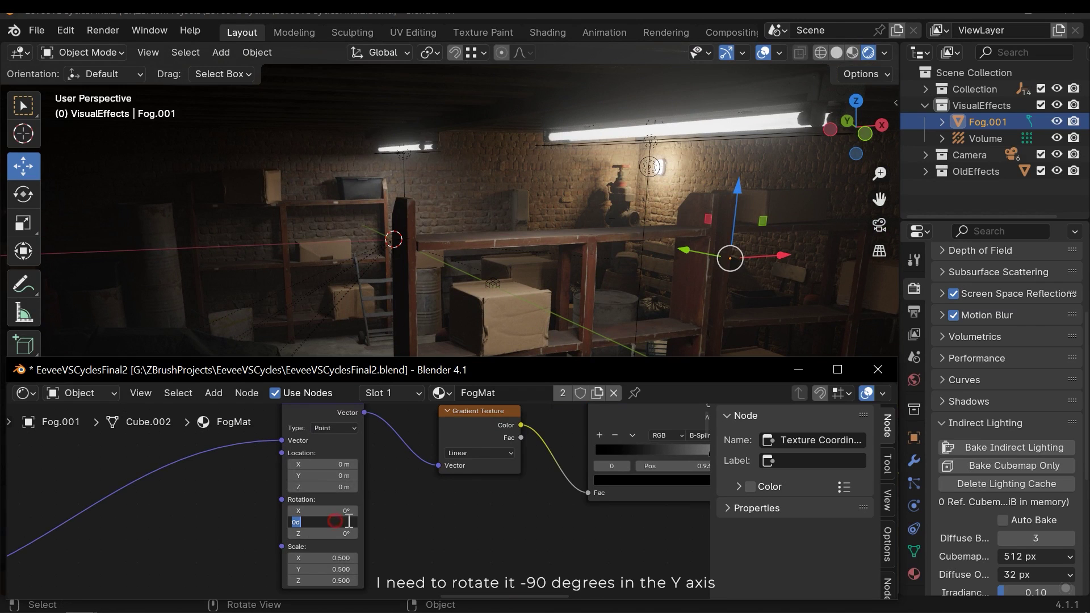
{"action": "type", "text": "-"}
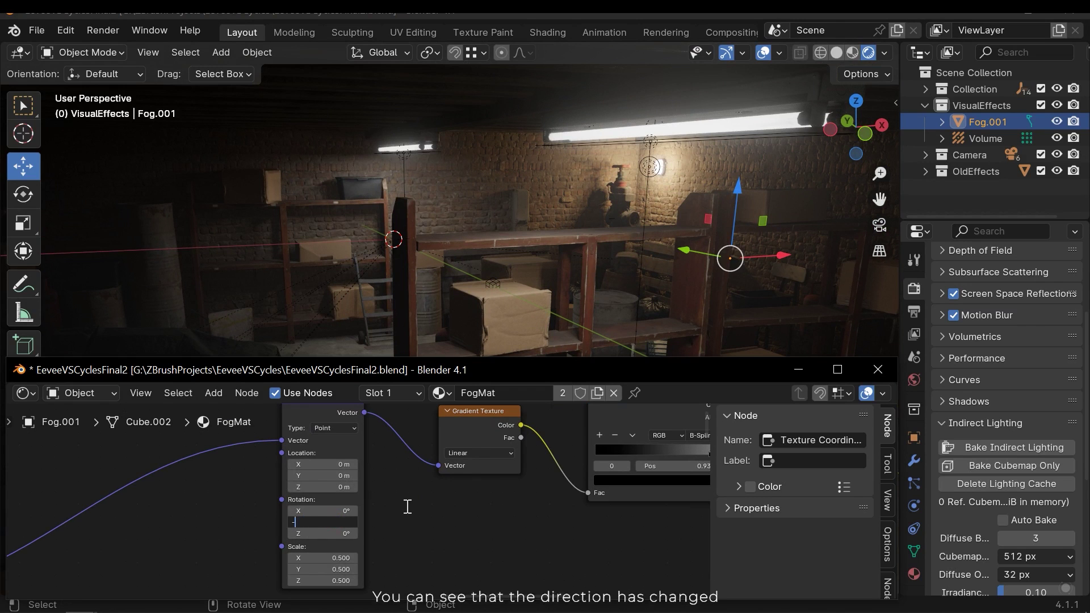
{"action": "type", "text": "90"}
{"action": "key", "text": "Return"}
{"action": "scroll", "coordinate": [505, 238], "scroll_direction": "down", "scroll_amount": 6}
{"action": "middle_click_drag", "start_coordinate": [505, 239], "coordinate": [558, 232]}
{"action": "scroll", "coordinate": [511, 222], "scroll_direction": "down", "scroll_amount": 4}
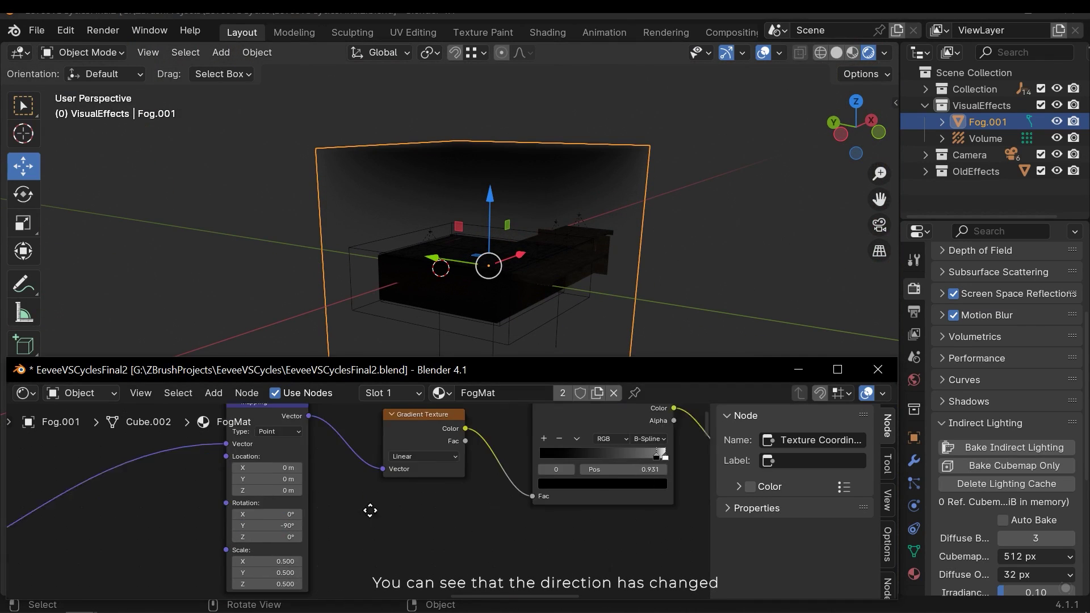
Reset the duplicated Mapping node's scale to 1 on X, Y and Z
{"action": "middle_click_drag", "start_coordinate": [370, 510], "coordinate": [275, 517]}
{"action": "scroll", "coordinate": [301, 510], "scroll_direction": "down", "scroll_amount": 3}
{"action": "scroll", "coordinate": [335, 494], "scroll_direction": "up", "scroll_amount": 2}
{"action": "middle_click_drag", "start_coordinate": [338, 491], "coordinate": [323, 463]}
{"action": "left_click", "coordinate": [160, 542]}
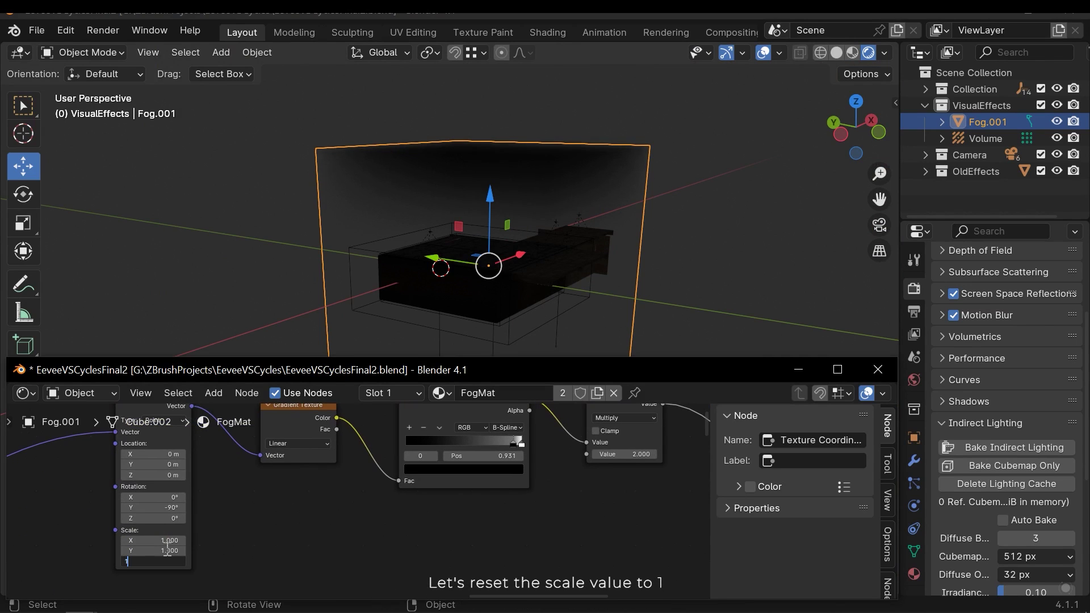
{"action": "type", "text": "1"}
{"action": "left_click", "coordinate": [319, 547]}
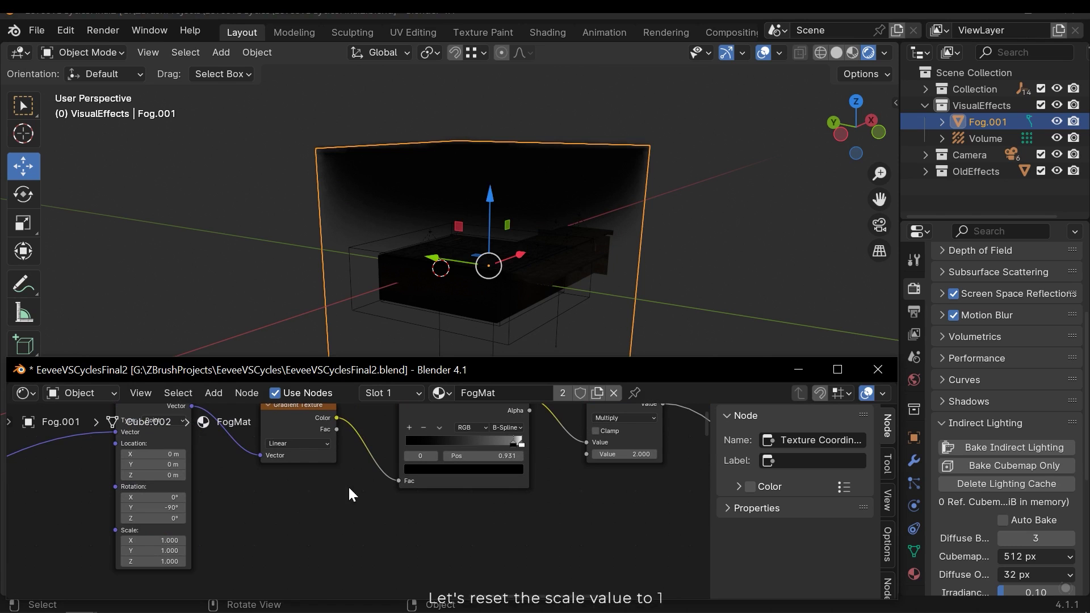
Change the duplicated Color Ramp's interpolation to Ease
{"action": "middle_click_drag", "start_coordinate": [350, 489], "coordinate": [279, 535]}
{"action": "middle_click_drag", "start_coordinate": [508, 243], "coordinate": [494, 185], "text": "shift"}
{"action": "scroll", "coordinate": [499, 166], "scroll_direction": "up", "scroll_amount": 9}
{"action": "middle_click_drag", "start_coordinate": [476, 251], "coordinate": [539, 310], "text": "shift"}
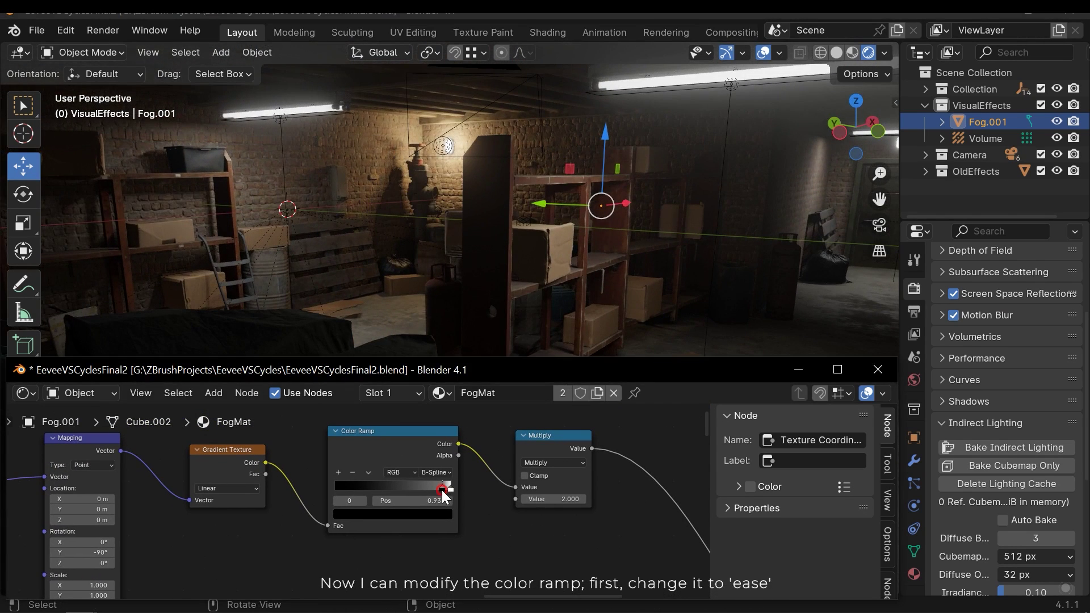
{"action": "left_click_drag", "start_coordinate": [442, 490], "coordinate": [434, 490]}
{"action": "left_click", "coordinate": [436, 472]}
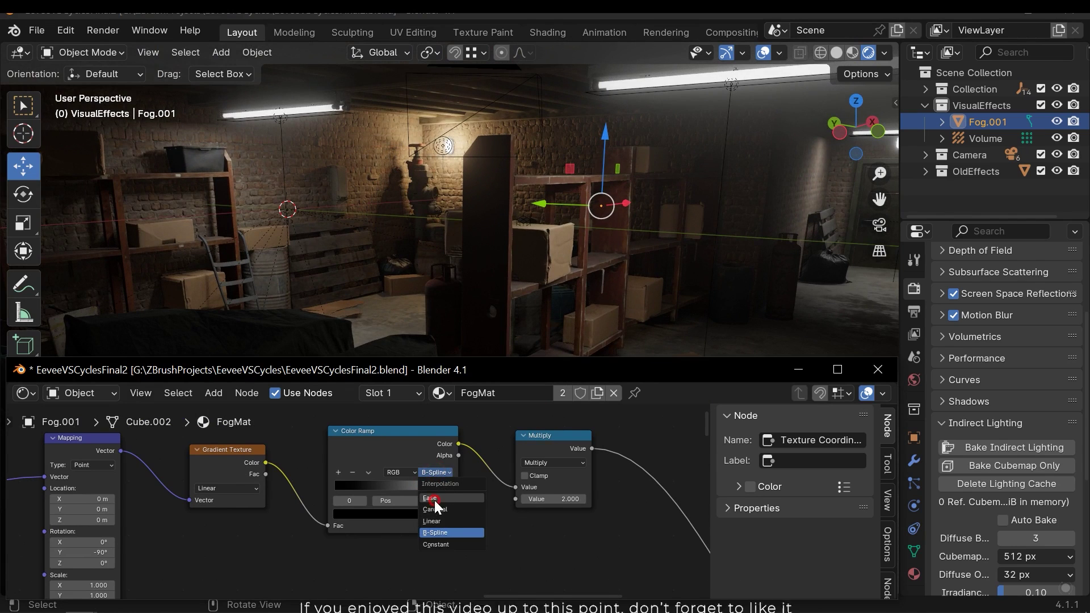
{"action": "left_click", "coordinate": [432, 498]}
Move the duplicated Color Ramp's black stop close to the start and its white stop to 0.211
{"action": "left_click_drag", "start_coordinate": [421, 491], "coordinate": [382, 492]}
{"action": "left_click_drag", "start_coordinate": [500, 489], "coordinate": [413, 495]}
{"action": "scroll", "coordinate": [244, 534], "scroll_direction": "down", "scroll_amount": 1}
{"action": "middle_click_drag", "start_coordinate": [233, 536], "coordinate": [395, 503]}
{"action": "scroll", "coordinate": [395, 503], "scroll_direction": "up", "scroll_amount": 1}
{"action": "mouse_move", "coordinate": [542, 461]}
{"action": "left_mouse_down"}
{"action": "mouse_move", "coordinate": [508, 462]}
{"action": "mouse_move", "coordinate": [526, 466]}
{"action": "left_mouse_up"}
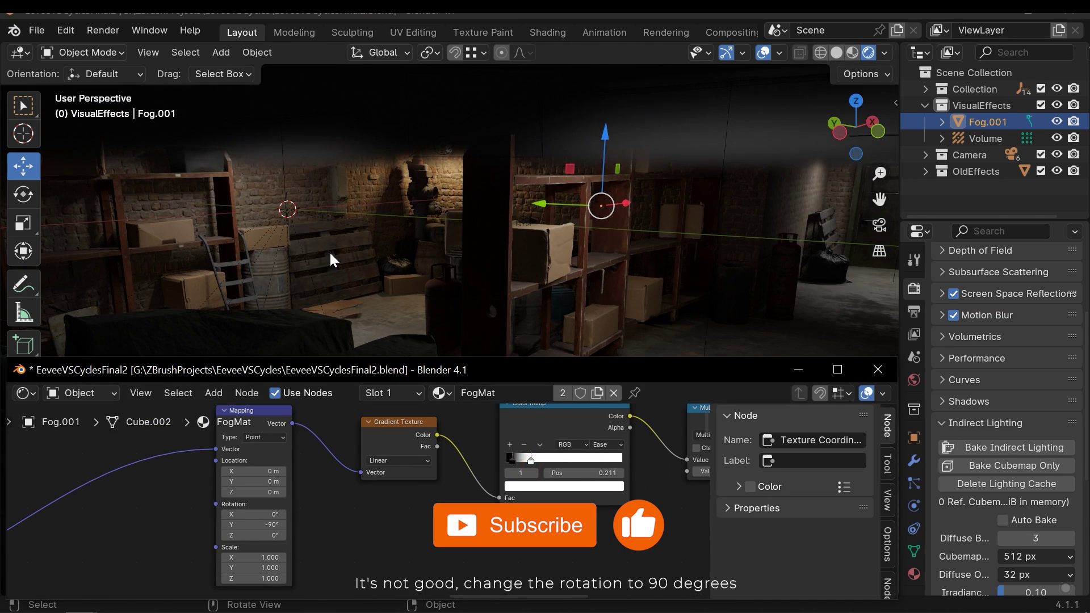
Set the duplicated Mapping node's Y rotation to 90° so the fog settles on the floor
{"action": "type", "text": "90"}
{"action": "key", "text": "Return"}
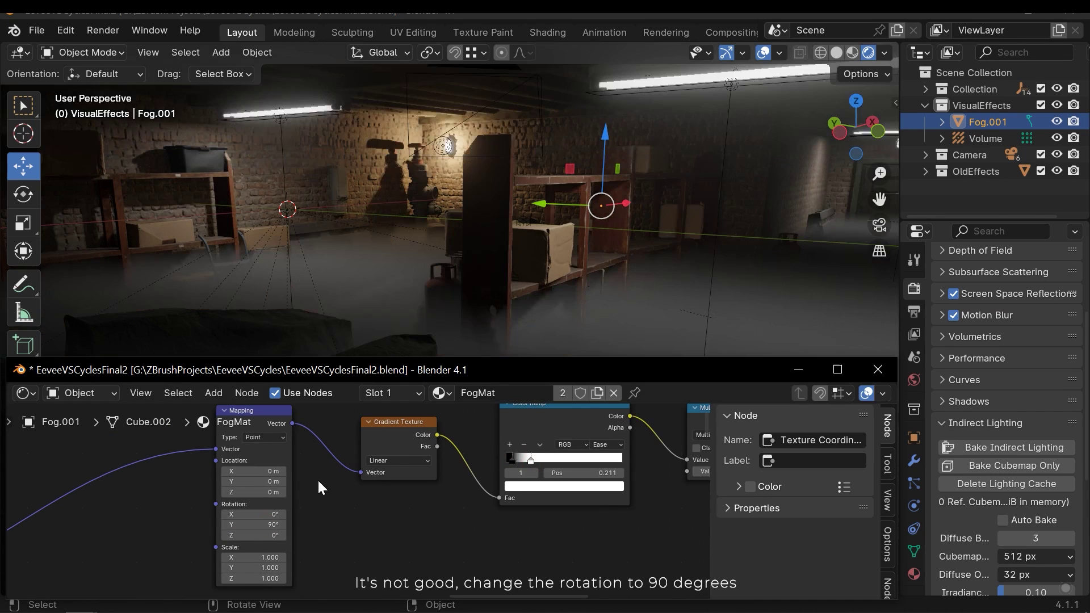
{"action": "middle_click_drag", "start_coordinate": [451, 284], "coordinate": [430, 204], "text": "shift"}
{"action": "middle_click_drag", "start_coordinate": [404, 255], "coordinate": [438, 236]}
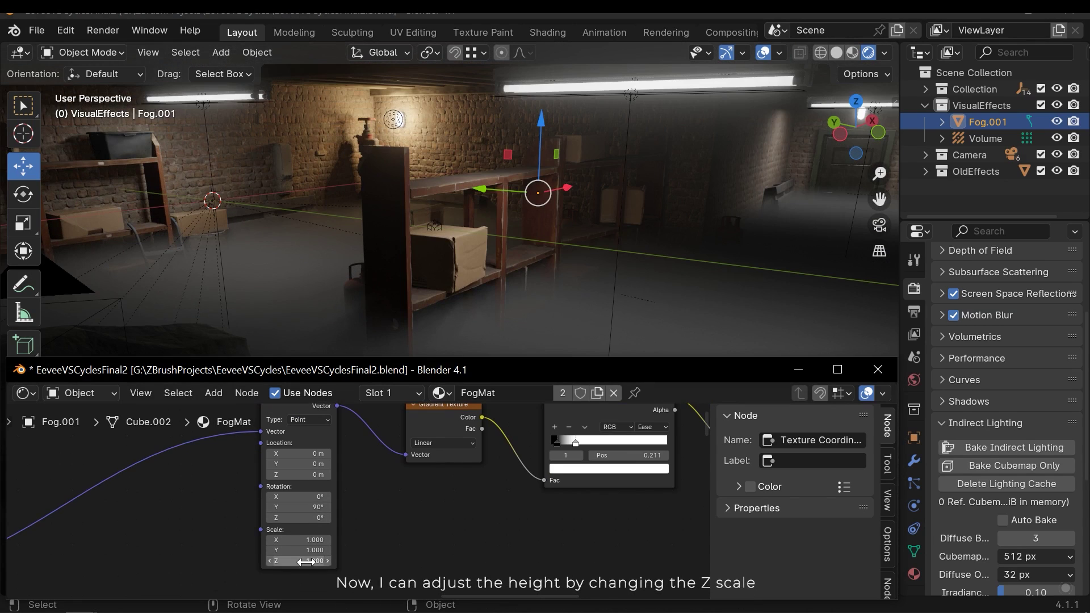
Lower the height fog by setting the duplicated Mapping node's Z scale to 0.5, and save the file
{"action": "mouse_move", "coordinate": [306, 563]}
{"action": "left_mouse_down"}
{"action": "mouse_move", "coordinate": [284, 562]}
{"action": "mouse_move", "coordinate": [320, 561]}
{"action": "left_mouse_up"}
{"action": "left_click", "coordinate": [320, 561]}
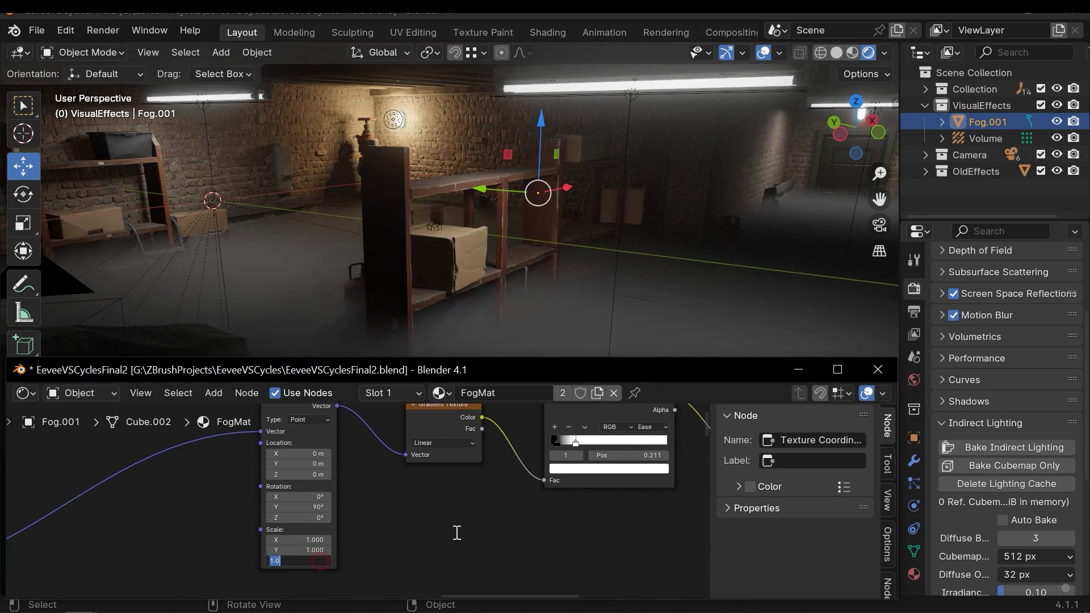
{"action": "type", "text": ".5"}
{"action": "key", "text": "Return"}
{"action": "middle_click_drag", "start_coordinate": [482, 194], "coordinate": [513, 198]}
{"action": "key", "text": "ctrl+s"}
Adjust the height fog's level by setting its Mapping node's X location to 0.01 m
{"action": "middle_click_drag", "start_coordinate": [415, 479], "coordinate": [418, 496]}
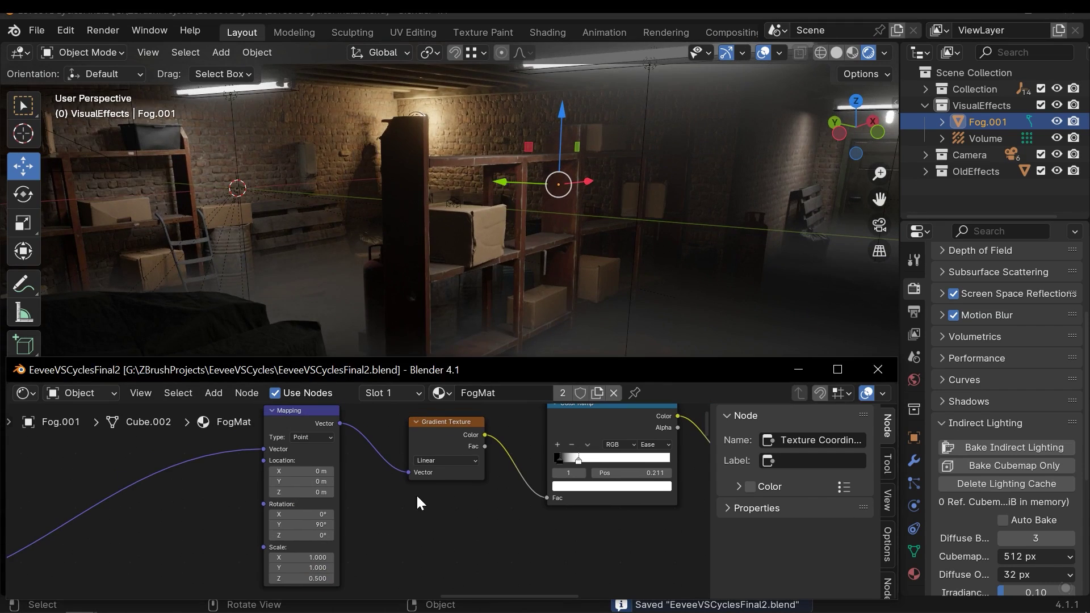
{"action": "scroll", "coordinate": [433, 169], "scroll_direction": "down", "scroll_amount": 7}
{"action": "middle_click_drag", "start_coordinate": [335, 211], "coordinate": [483, 268]}
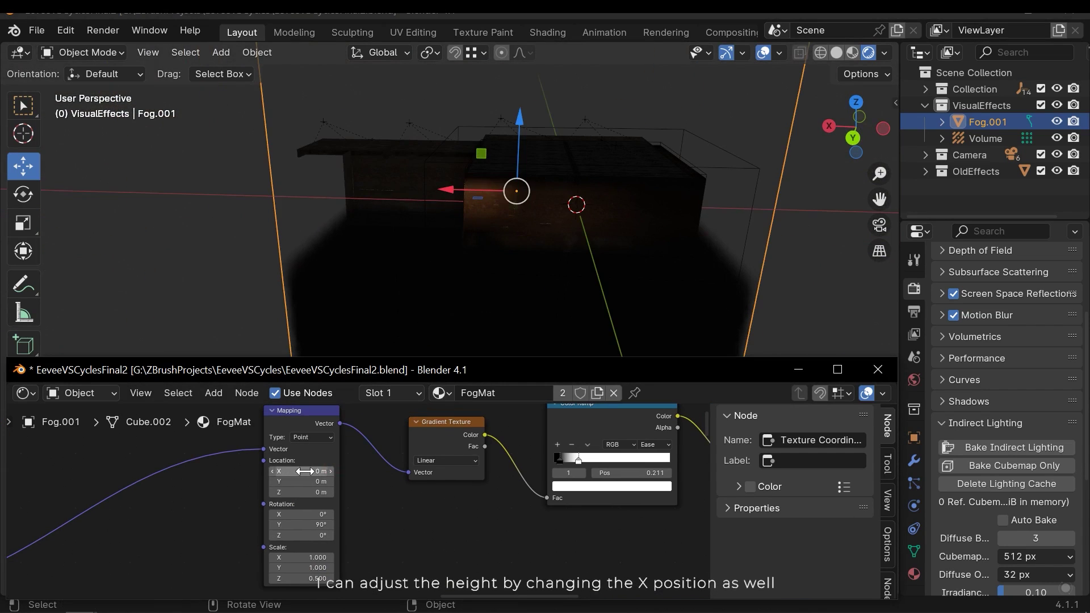
{"action": "mouse_move", "coordinate": [305, 471]}
{"action": "left_mouse_down"}
{"action": "mouse_move", "coordinate": [284, 472]}
{"action": "mouse_move", "coordinate": [305, 471]}
{"action": "left_mouse_up"}
{"action": "scroll", "coordinate": [454, 170], "scroll_direction": "up", "scroll_amount": 5}
{"action": "middle_click_drag", "start_coordinate": [556, 165], "coordinate": [613, 284]}
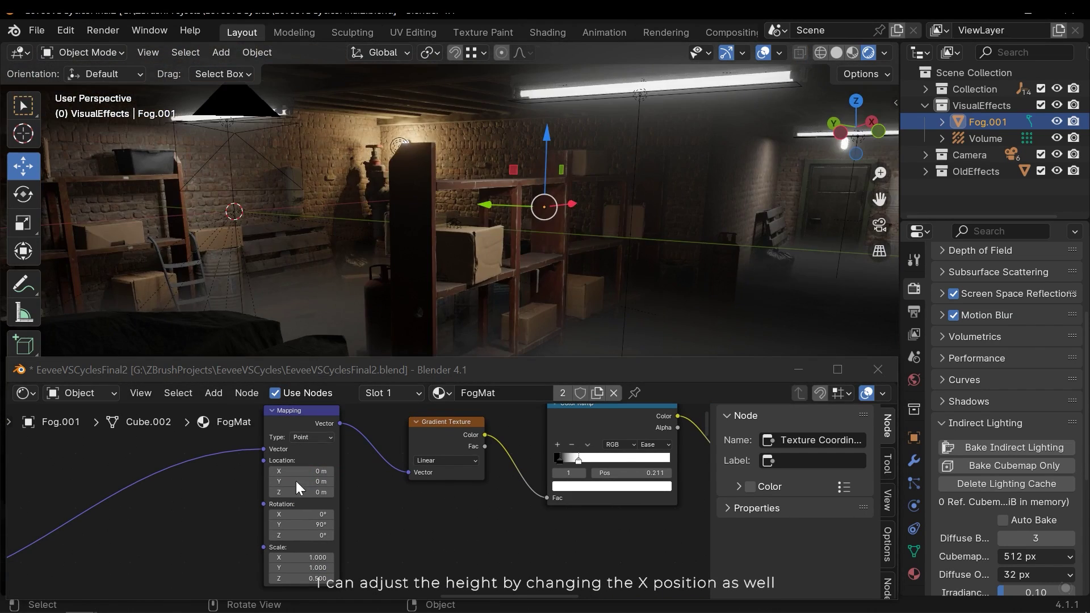
{"action": "mouse_move", "coordinate": [306, 472]}
{"action": "left_mouse_down"}
{"action": "mouse_move", "coordinate": [302, 510]}
{"action": "mouse_move", "coordinate": [311, 470]}
{"action": "left_mouse_up"}
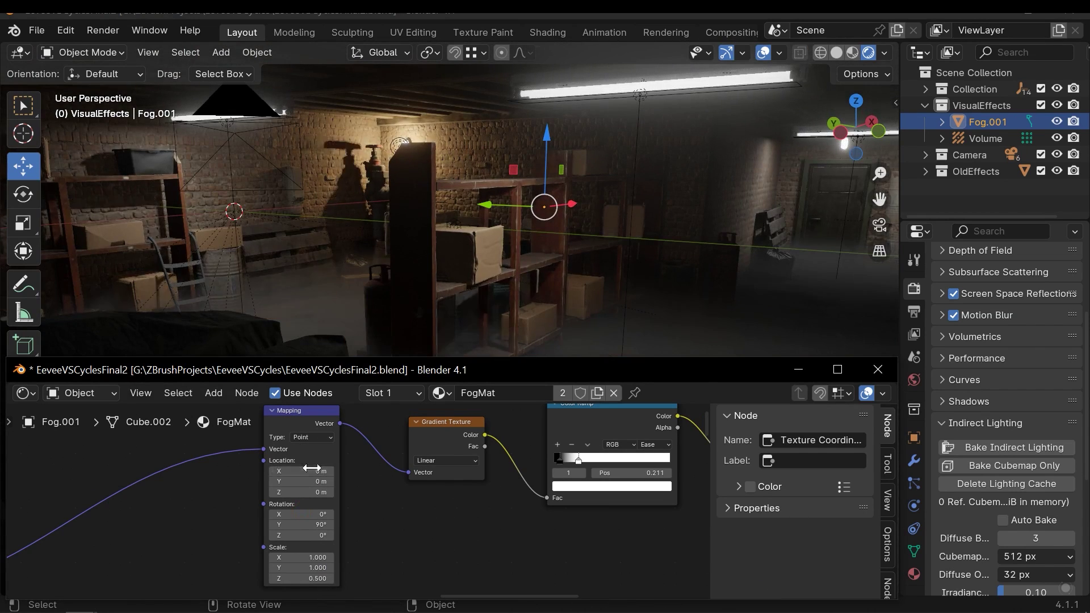
{"action": "double_click", "coordinate": [312, 470]}
{"action": "key", "text": "BackSpace"}
{"action": "key", "text": "Return"}
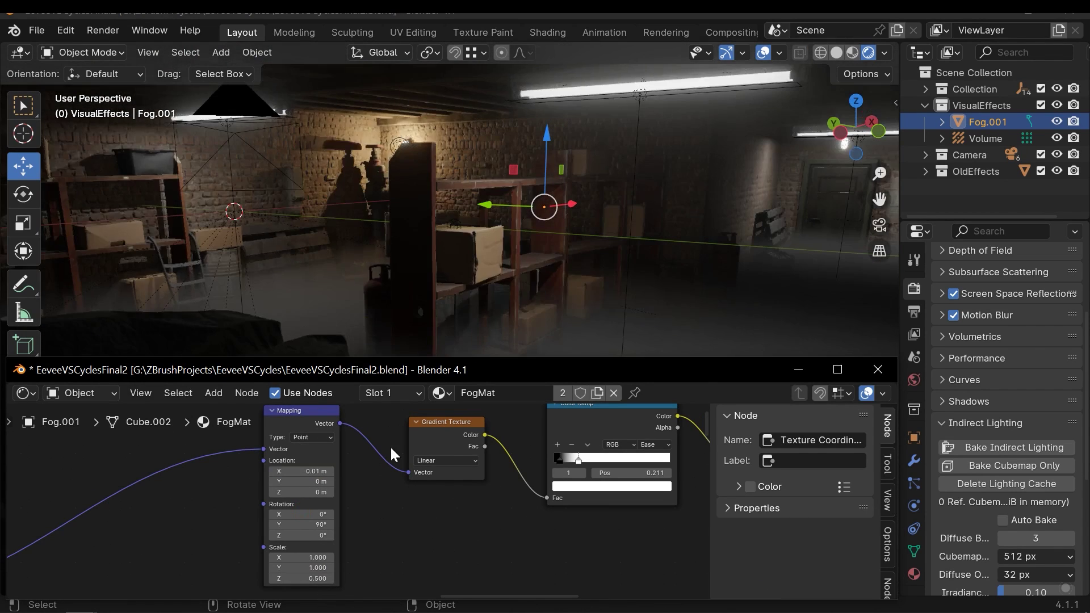
{"action": "middle_click_drag", "start_coordinate": [513, 226], "coordinate": [480, 200]}
Save the file and insert a Mix Color node between the height fog's Multiply node and the Principled Volume's Density
{"action": "scroll", "coordinate": [545, 477], "scroll_direction": "down", "scroll_amount": 5}
{"action": "middle_click_drag", "start_coordinate": [601, 500], "coordinate": [353, 505]}
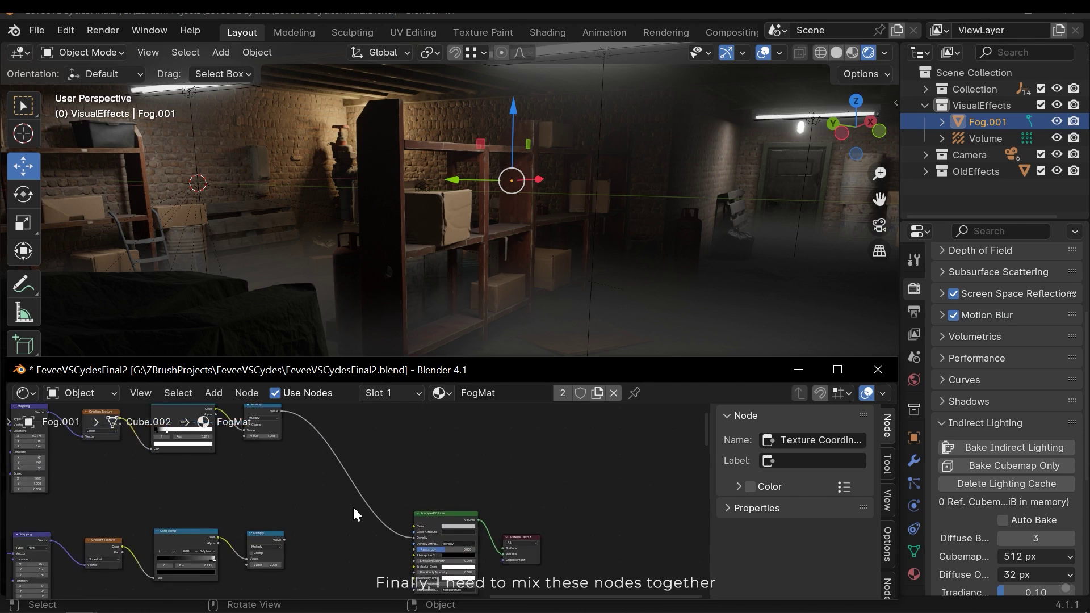
{"action": "scroll", "coordinate": [353, 499], "scroll_direction": "up", "scroll_amount": 3}
{"action": "key", "text": "ctrl+s"}
{"action": "key", "text": "shift+a"}
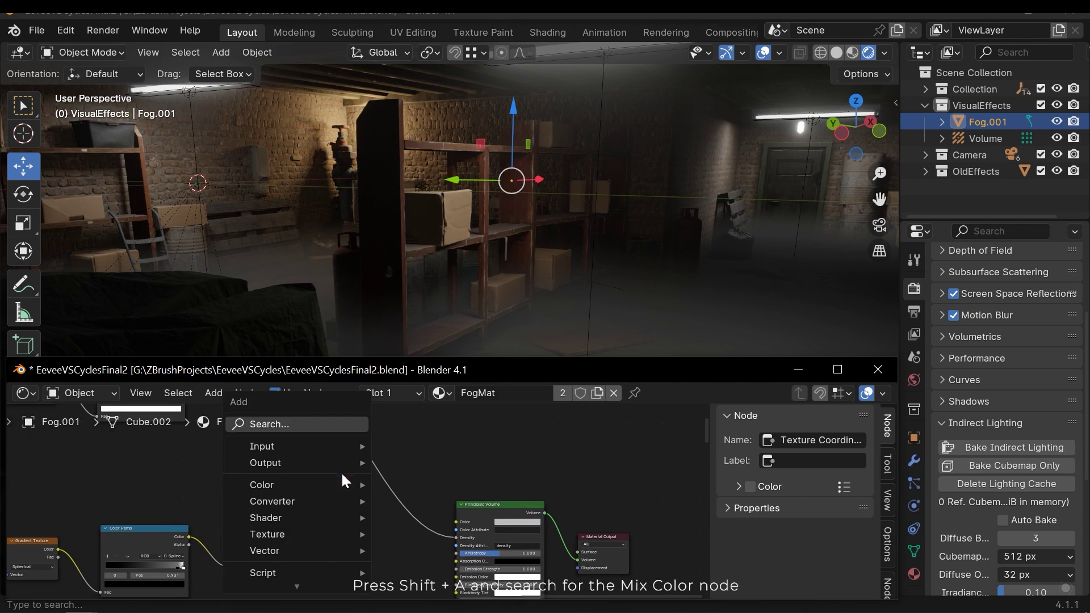
{"action": "left_click", "coordinate": [340, 423]}
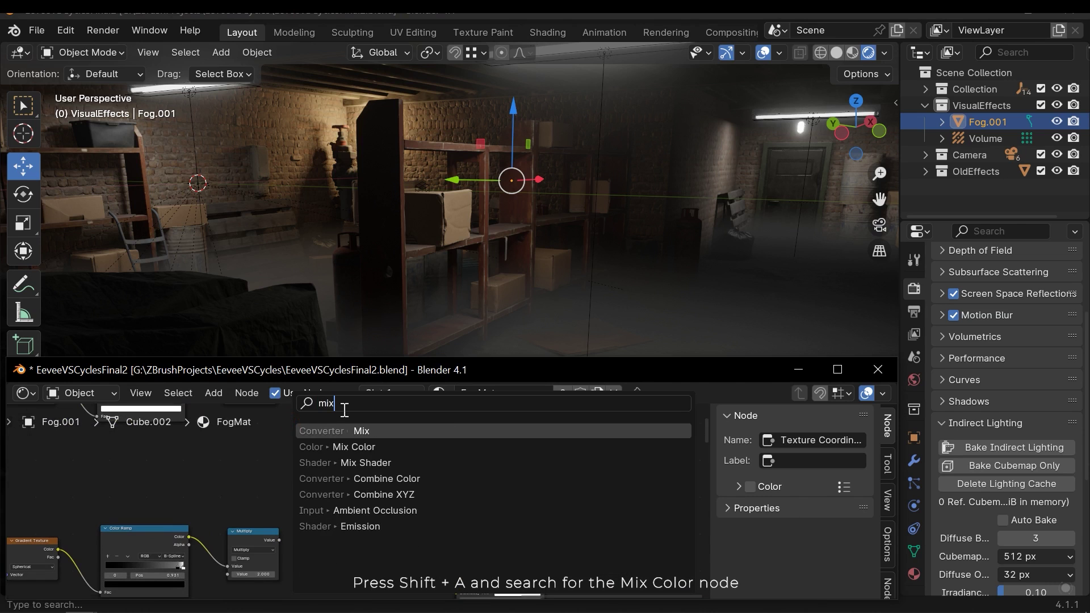
{"action": "left_click", "coordinate": [366, 445]}
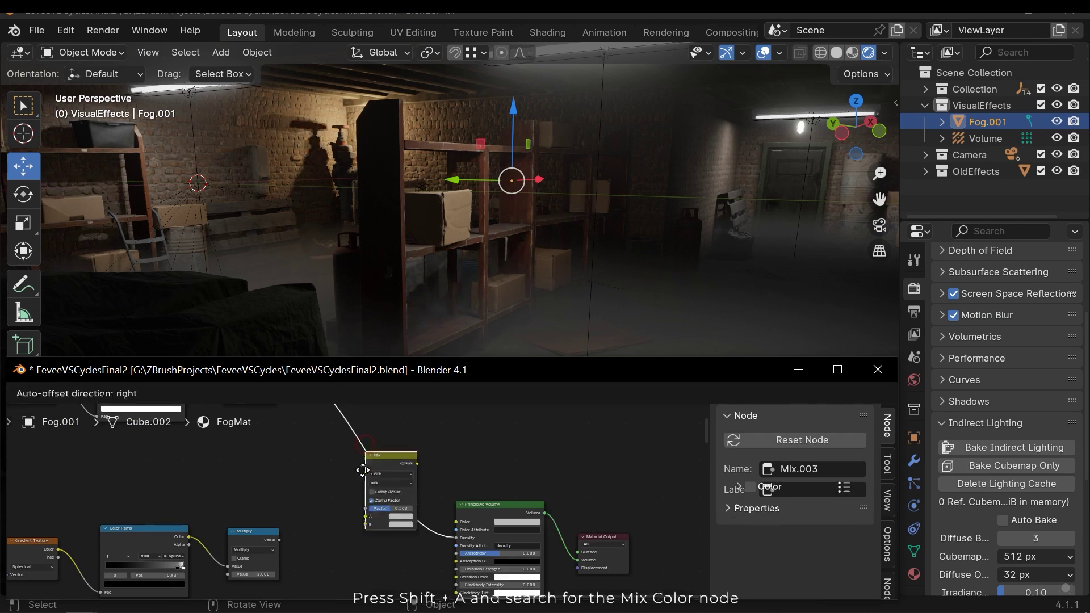
{"action": "left_click", "coordinate": [328, 454]}
{"action": "middle_click_drag", "start_coordinate": [316, 512], "coordinate": [371, 518]}
{"action": "scroll", "coordinate": [371, 518], "scroll_direction": "up", "scroll_amount": 3}
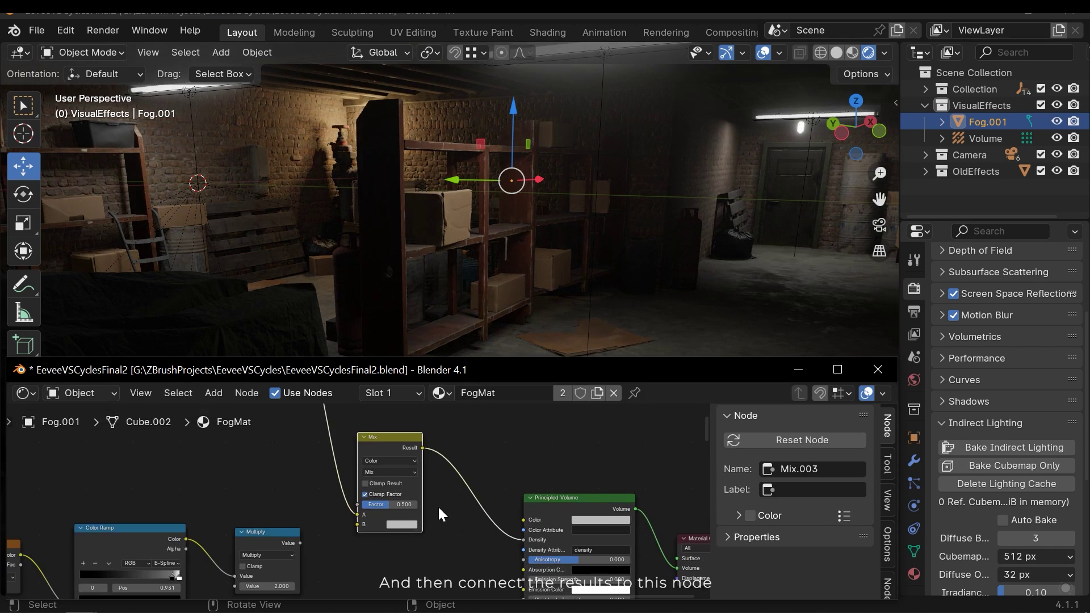
Connect the spherical fog's Multiply output to the Mix node's B input and set the mix factor to 0.378
{"action": "left_click_drag", "start_coordinate": [337, 537], "coordinate": [358, 524]}
{"action": "middle_click_drag", "start_coordinate": [469, 483], "coordinate": [423, 494]}
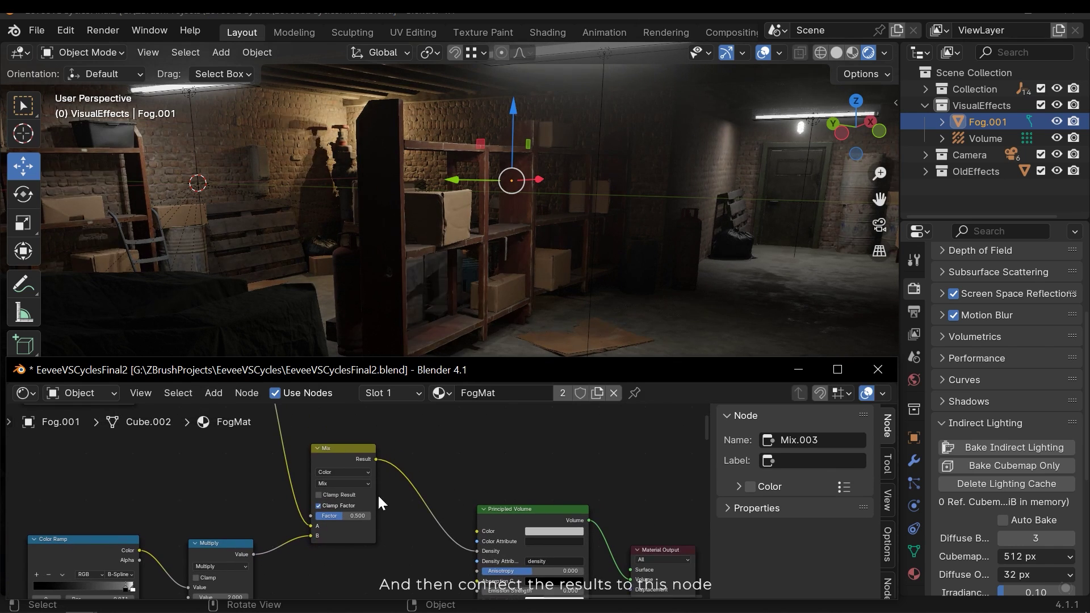
{"action": "middle_click_drag", "start_coordinate": [531, 200], "coordinate": [518, 224]}
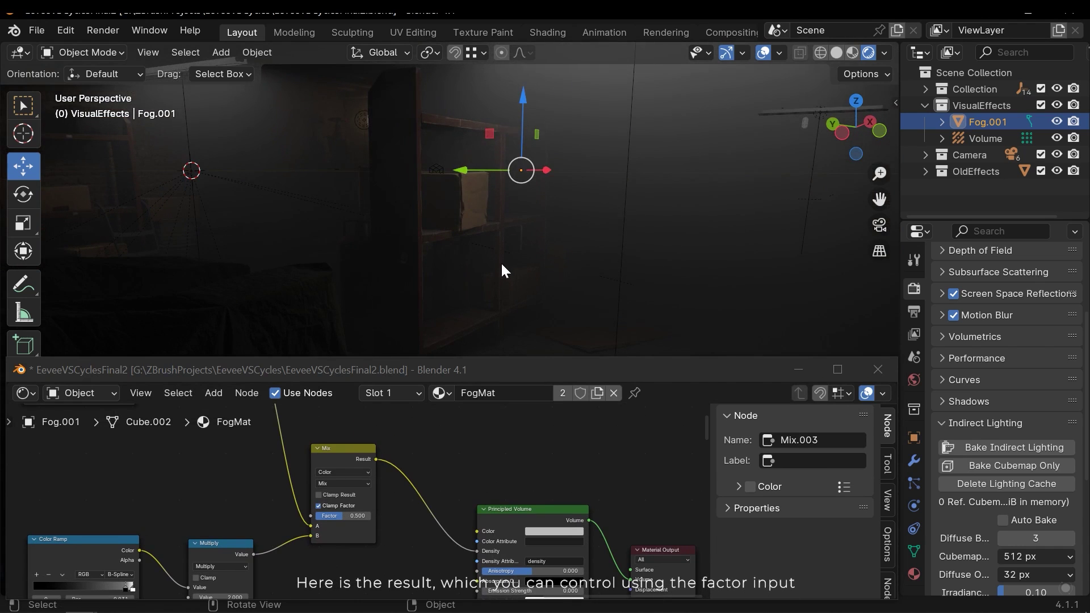
{"action": "left_click_drag", "start_coordinate": [346, 515], "coordinate": [342, 474]}
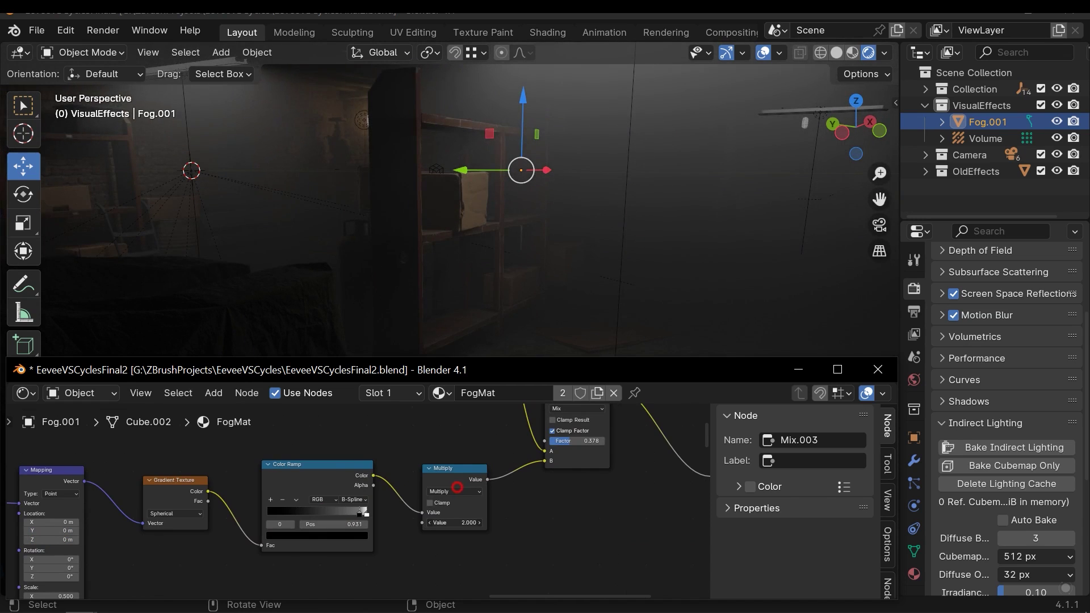
Reduce the spherical fog's intensity by setting its Multiply value to 0.5
{"action": "middle_click_drag", "start_coordinate": [218, 563], "coordinate": [452, 487]}
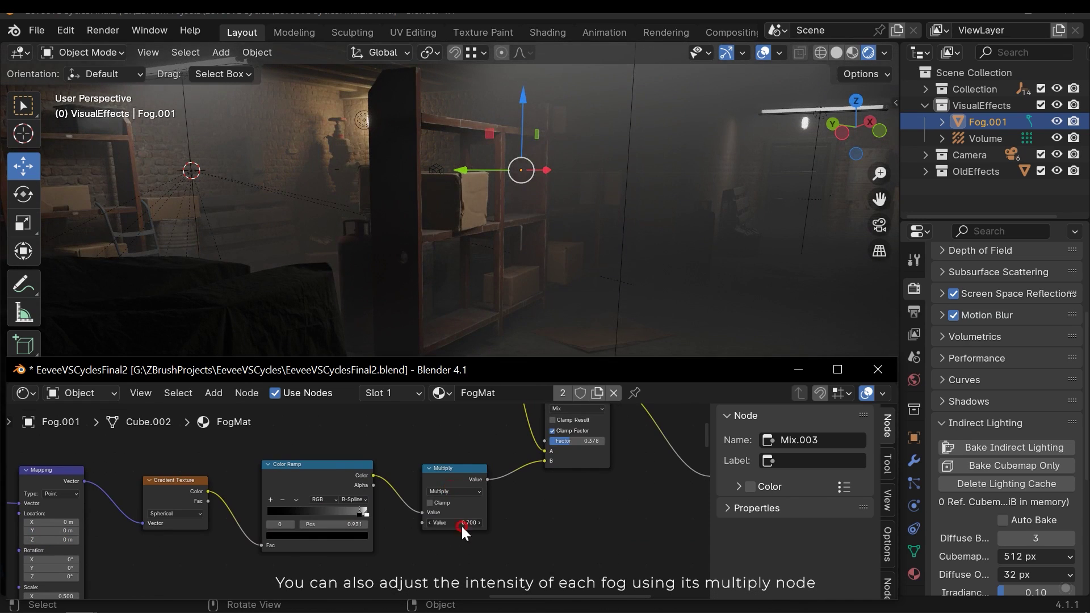
{"action": "left_click", "coordinate": [478, 524]}
{"action": "key", "text": "BackSpace"}
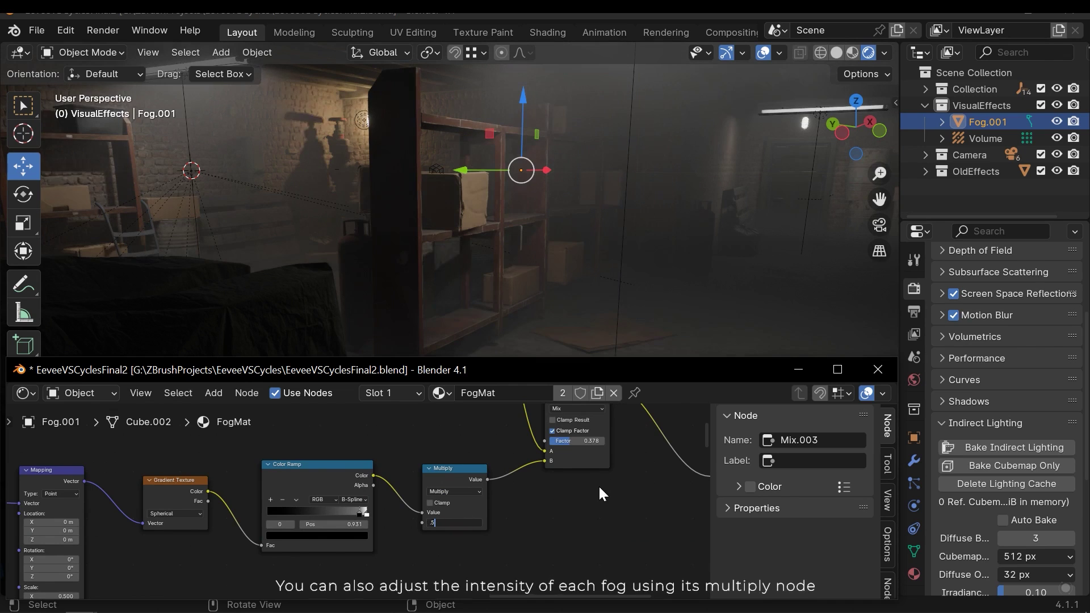
{"action": "type", "text": ".5"}
{"action": "key", "text": "Return"}
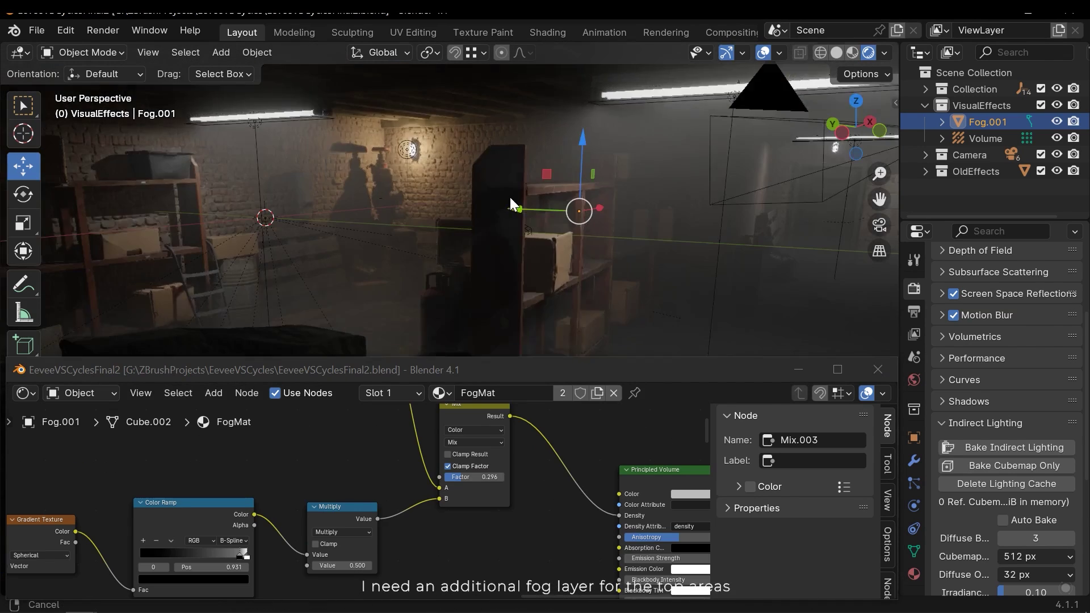
Duplicate the height fog's Mapping, Gradient Texture, Color Ramp and Multiply nodes and place the copies above the originals
{"action": "middle_click_drag", "start_coordinate": [510, 198], "coordinate": [227, 144]}
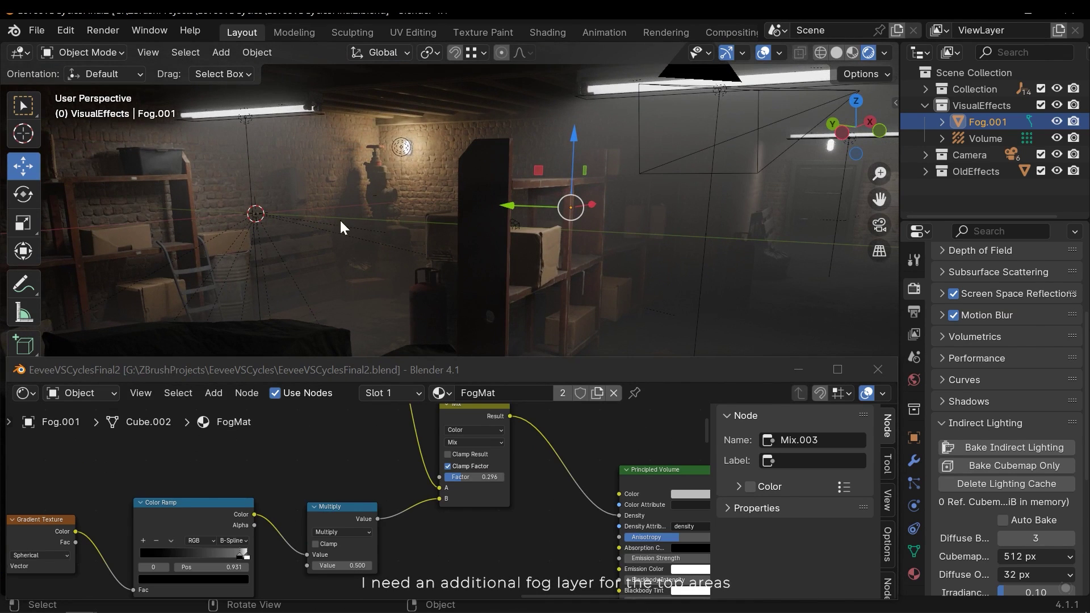
{"action": "scroll", "coordinate": [345, 510], "scroll_direction": "down", "scroll_amount": 11}
{"action": "middle_click_drag", "start_coordinate": [286, 471], "coordinate": [338, 536]}
{"action": "scroll", "coordinate": [369, 534], "scroll_direction": "up", "scroll_amount": 2}
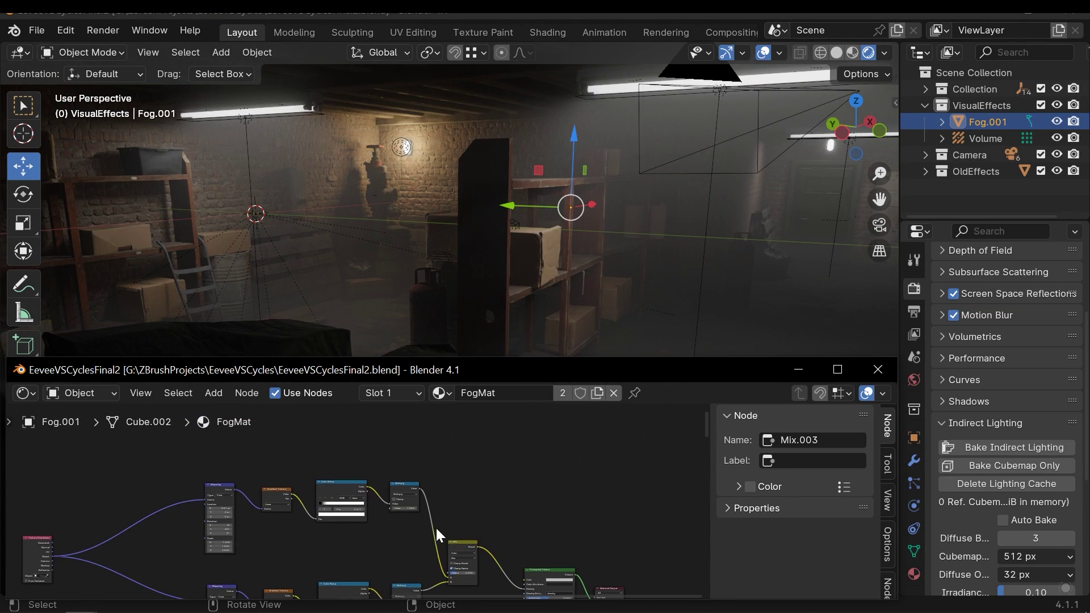
{"action": "left_click_drag", "start_coordinate": [208, 494], "coordinate": [208, 494]}
{"action": "key", "text": "shift+d"}
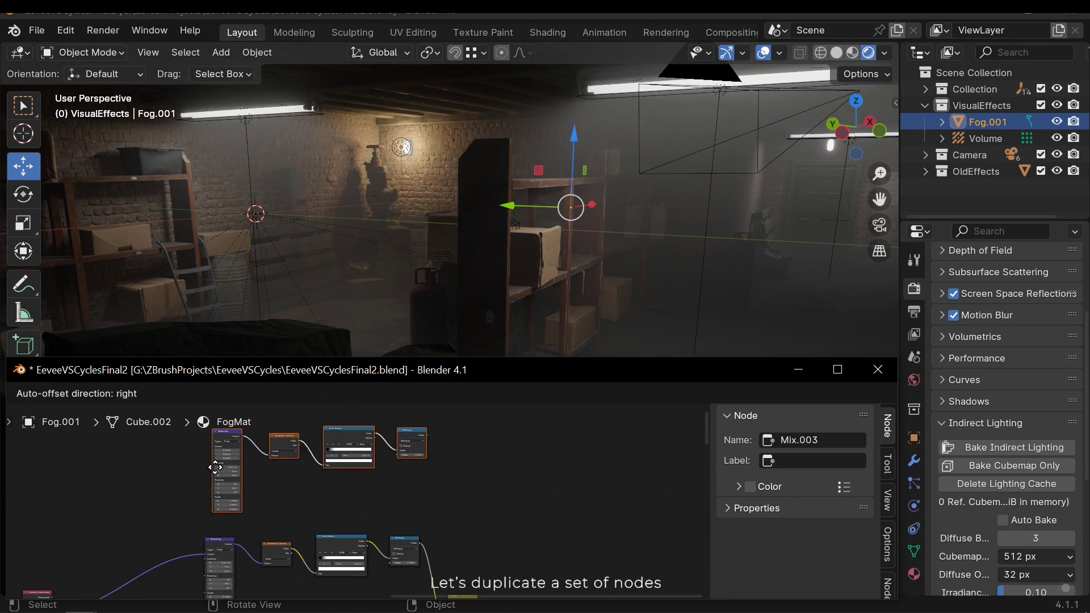
{"action": "left_click", "coordinate": [217, 459]}
{"action": "middle_click_drag", "start_coordinate": [374, 511], "coordinate": [429, 500]}
{"action": "scroll", "coordinate": [421, 497], "scroll_direction": "up", "scroll_amount": 5}
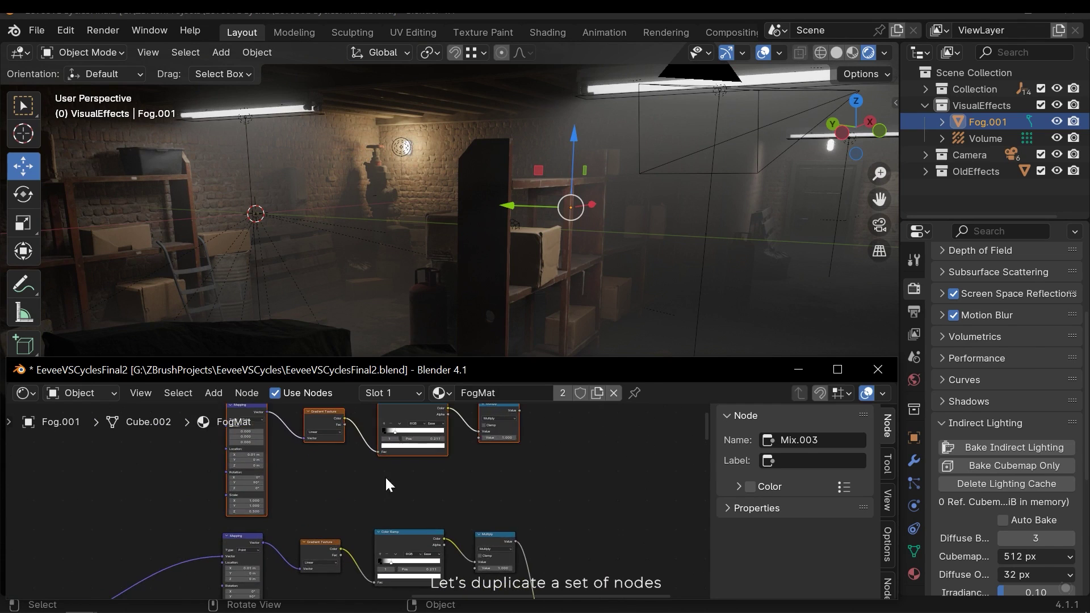
{"action": "left_click", "coordinate": [382, 477]}
Connect the third fog's Multiply output directly to the Principled Volume's Density to preview it
{"action": "middle_click_drag", "start_coordinate": [319, 480], "coordinate": [354, 514]}
{"action": "scroll", "coordinate": [364, 505], "scroll_direction": "up", "scroll_amount": 1}
{"action": "middle_click_drag", "start_coordinate": [642, 476], "coordinate": [365, 520]}
{"action": "scroll", "coordinate": [317, 468], "scroll_direction": "up", "scroll_amount": 3}
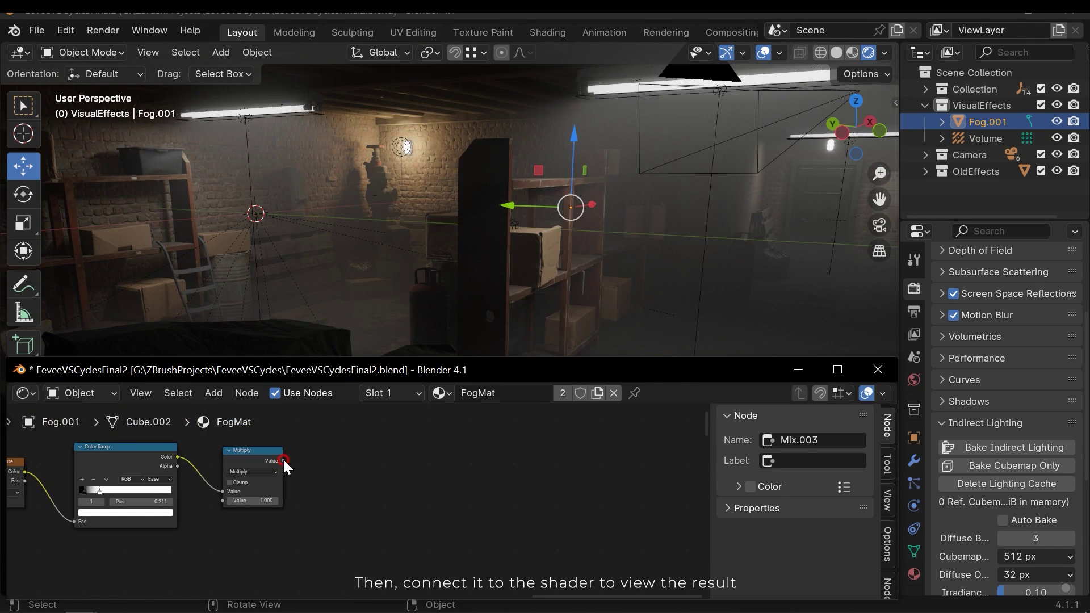
{"action": "left_click_drag", "start_coordinate": [282, 460], "coordinate": [488, 533]}
Set the third fog's Mapping node to a Y rotation of -90°, a Z scale of 1 and an X location of 0.5 m
{"action": "middle_click_drag", "start_coordinate": [294, 436], "coordinate": [621, 452]}
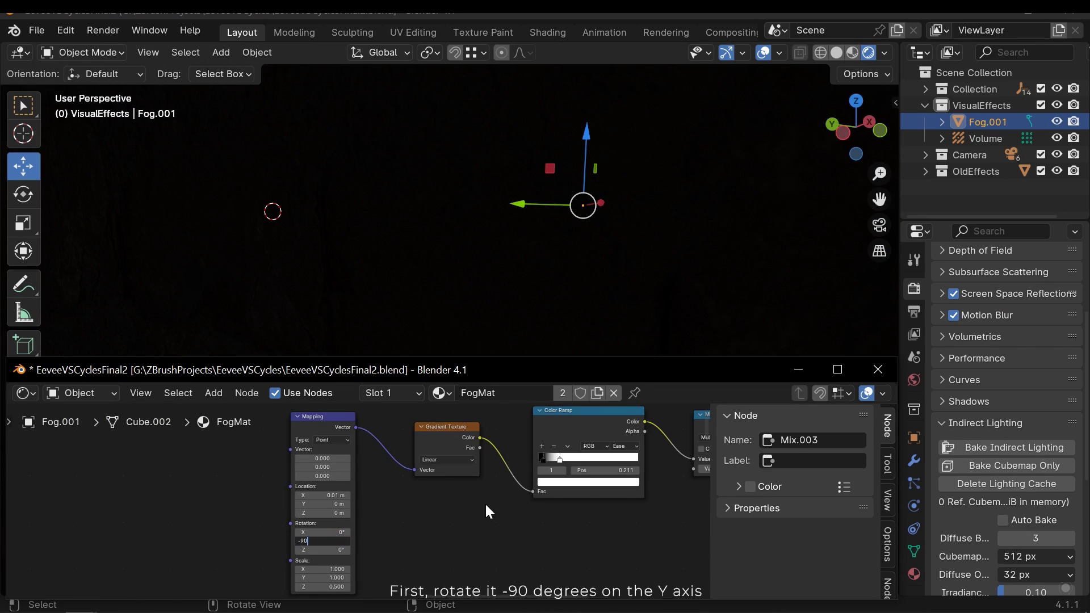
{"action": "key", "text": "Return"}
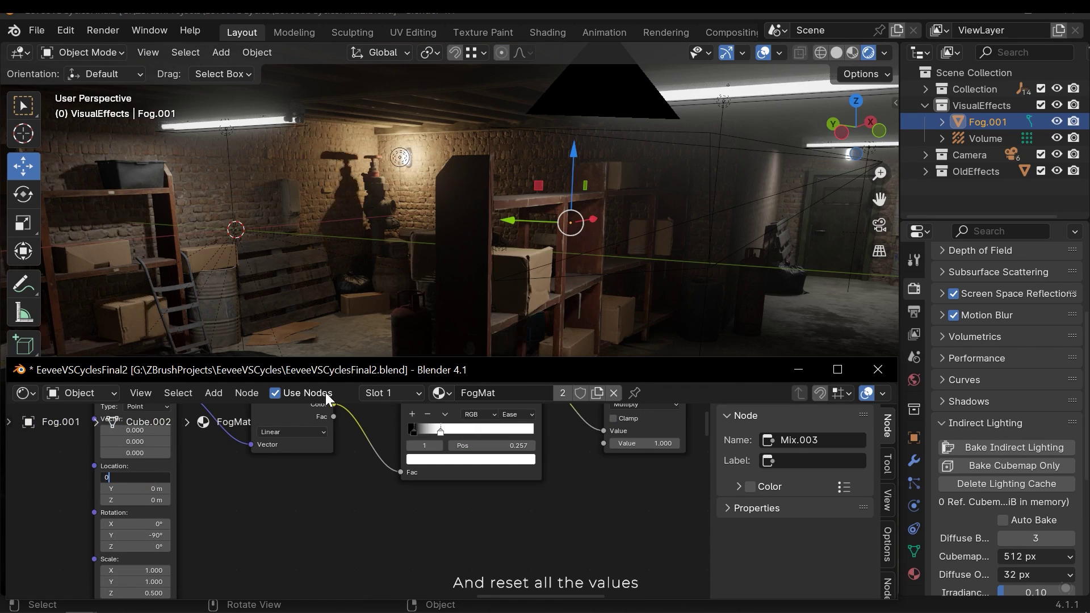
{"action": "key", "text": "Return"}
{"action": "middle_click_drag", "start_coordinate": [265, 510], "coordinate": [312, 480]}
{"action": "left_click", "coordinate": [193, 566]}
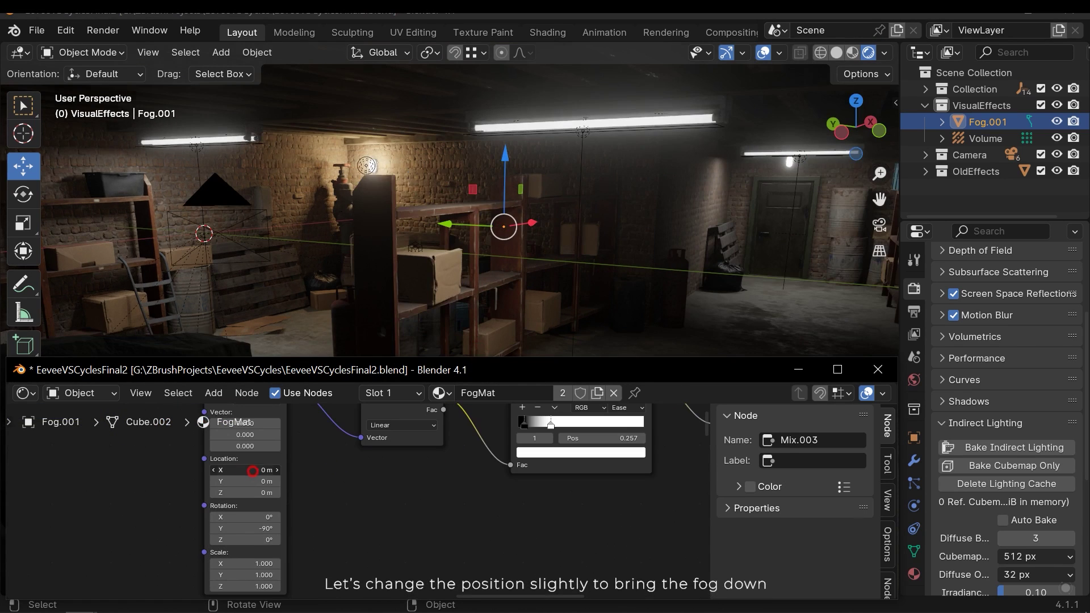
{"action": "left_click_drag", "start_coordinate": [253, 471], "coordinate": [251, 472]}
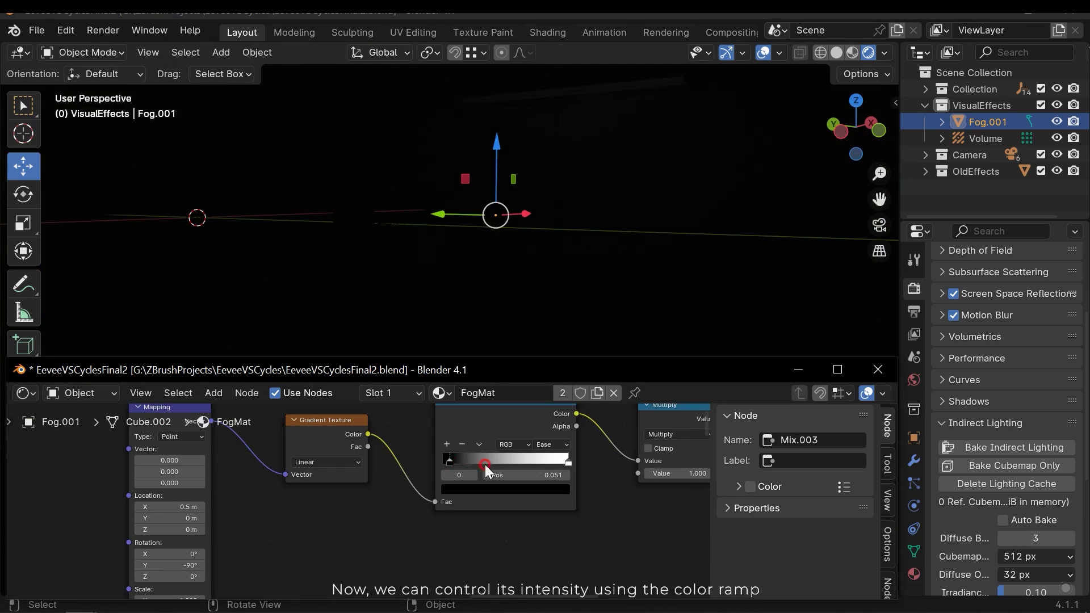
Adjust the third fog's intensity by moving its Color Ramp's black stop to 0.468
{"action": "left_click_drag", "start_coordinate": [485, 465], "coordinate": [507, 456]}
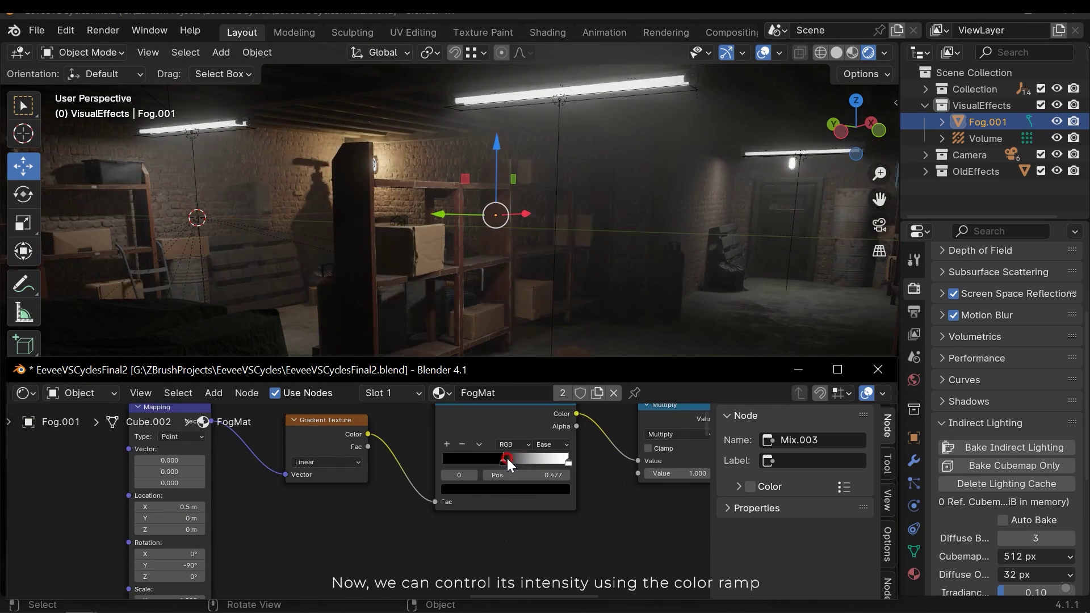
{"action": "middle_click_drag", "start_coordinate": [480, 175], "coordinate": [471, 172]}
{"action": "left_click_drag", "start_coordinate": [500, 458], "coordinate": [500, 461]}
{"action": "middle_click_drag", "start_coordinate": [501, 462], "coordinate": [491, 461]}
{"action": "scroll", "coordinate": [491, 181], "scroll_direction": "up", "scroll_amount": 2}
{"action": "mouse_move", "coordinate": [490, 187]}
{"action": "middle_mouse_down"}
{"action": "mouse_move", "coordinate": [489, 176]}
{"action": "mouse_move", "coordinate": [477, 209]}
{"action": "mouse_move", "coordinate": [480, 192]}
{"action": "mouse_move", "coordinate": [500, 192]}
{"action": "middle_mouse_up"}
{"action": "scroll", "coordinate": [501, 193], "scroll_direction": "down", "scroll_amount": 1}
Connect the Texture Coordinate node's Object output to the third fog's Mapping Vector input
{"action": "middle_click_drag", "start_coordinate": [333, 479], "coordinate": [322, 489]}
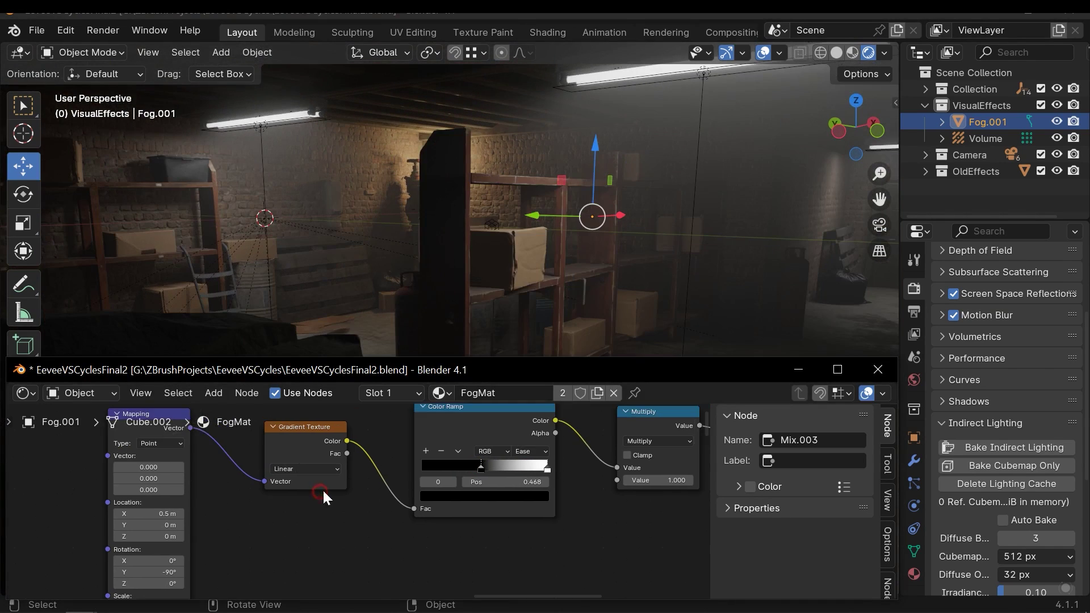
{"action": "scroll", "coordinate": [318, 494], "scroll_direction": "down", "scroll_amount": 9}
{"action": "middle_click_drag", "start_coordinate": [218, 505], "coordinate": [570, 431]}
{"action": "middle_click_drag", "start_coordinate": [400, 496], "coordinate": [244, 458]}
{"action": "scroll", "coordinate": [269, 545], "scroll_direction": "up", "scroll_amount": 4}
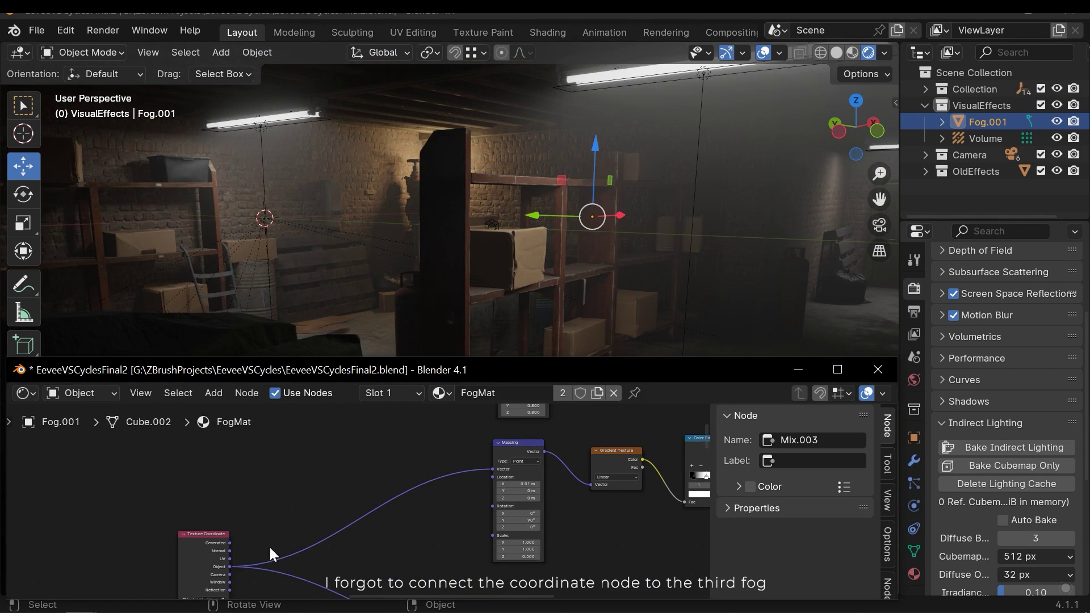
{"action": "left_click_drag", "start_coordinate": [230, 567], "coordinate": [430, 433]}
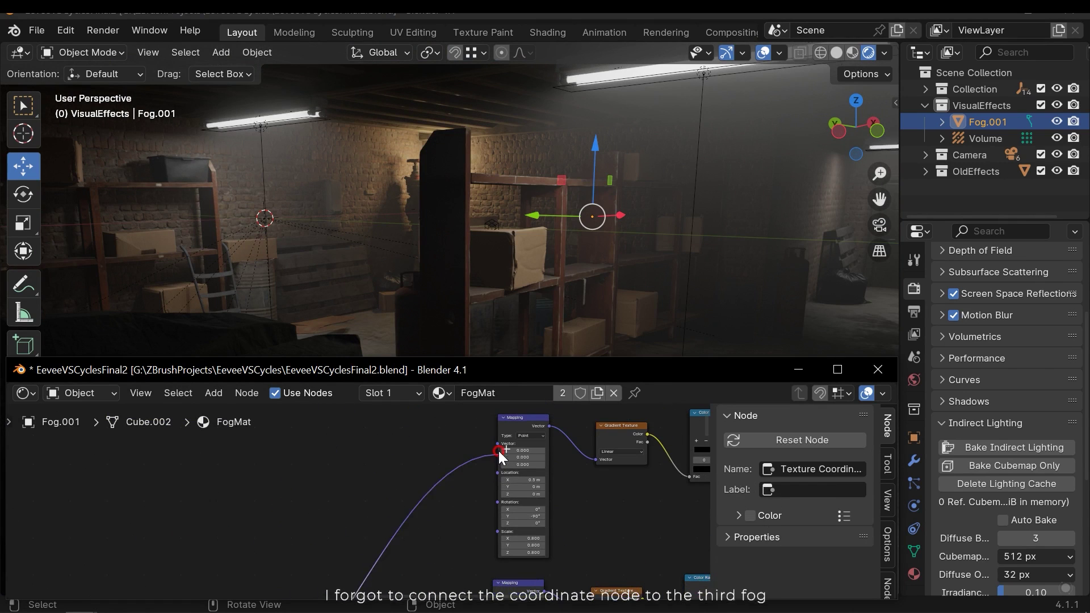
{"action": "left_click_drag", "start_coordinate": [499, 451], "coordinate": [495, 447]}
Move the third fog's Color Ramp black stop to 0.529
{"action": "scroll", "coordinate": [625, 483], "scroll_direction": "up", "scroll_amount": 4}
{"action": "middle_click_drag", "start_coordinate": [634, 483], "coordinate": [307, 531]}
{"action": "left_click_drag", "start_coordinate": [437, 478], "coordinate": [468, 479]}
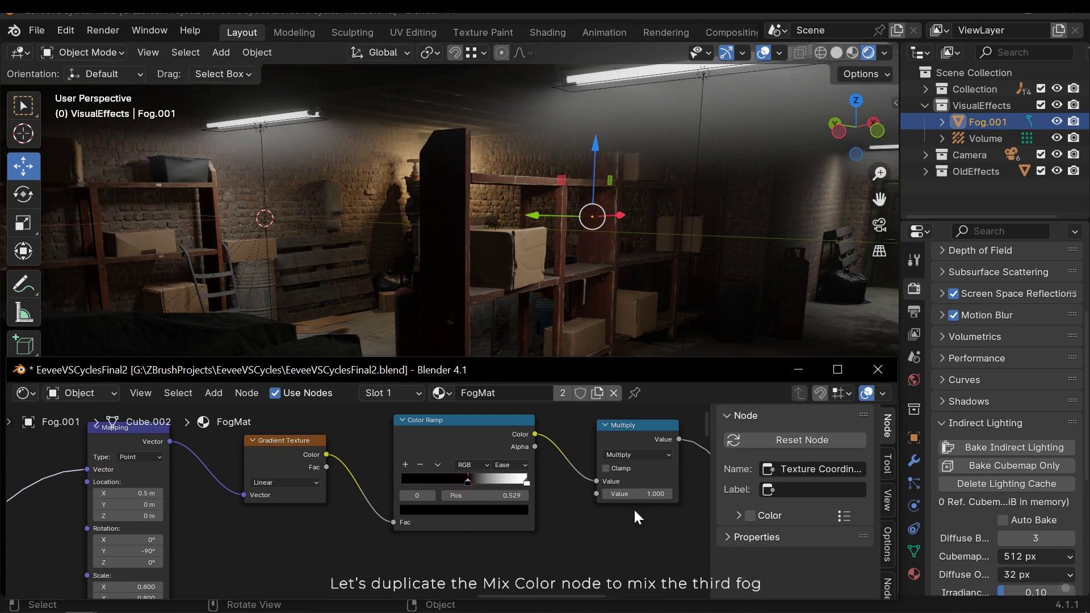
Move the Principled Volume and Material Output nodes farther from the Mix node to make room for another node
{"action": "scroll", "coordinate": [394, 528], "scroll_direction": "down", "scroll_amount": 13}
{"action": "middle_click_drag", "start_coordinate": [488, 551], "coordinate": [315, 430]}
{"action": "scroll", "coordinate": [454, 528], "scroll_direction": "up", "scroll_amount": 3}
{"action": "left_click_drag", "start_coordinate": [499, 566], "coordinate": [392, 505]}
{"action": "left_click_drag", "start_coordinate": [372, 511], "coordinate": [432, 507]}
{"action": "middle_click_drag", "start_coordinate": [328, 507], "coordinate": [351, 533]}
{"action": "left_click_drag", "start_coordinate": [461, 532], "coordinate": [465, 464]}
{"action": "left_click", "coordinate": [383, 502]}
Duplicate the Mix node beside the Principled Volume and connect the first Mix result to the copy's B input
{"action": "middle_click_drag", "start_coordinate": [368, 508], "coordinate": [373, 479]}
{"action": "scroll", "coordinate": [372, 479], "scroll_direction": "up", "scroll_amount": 8}
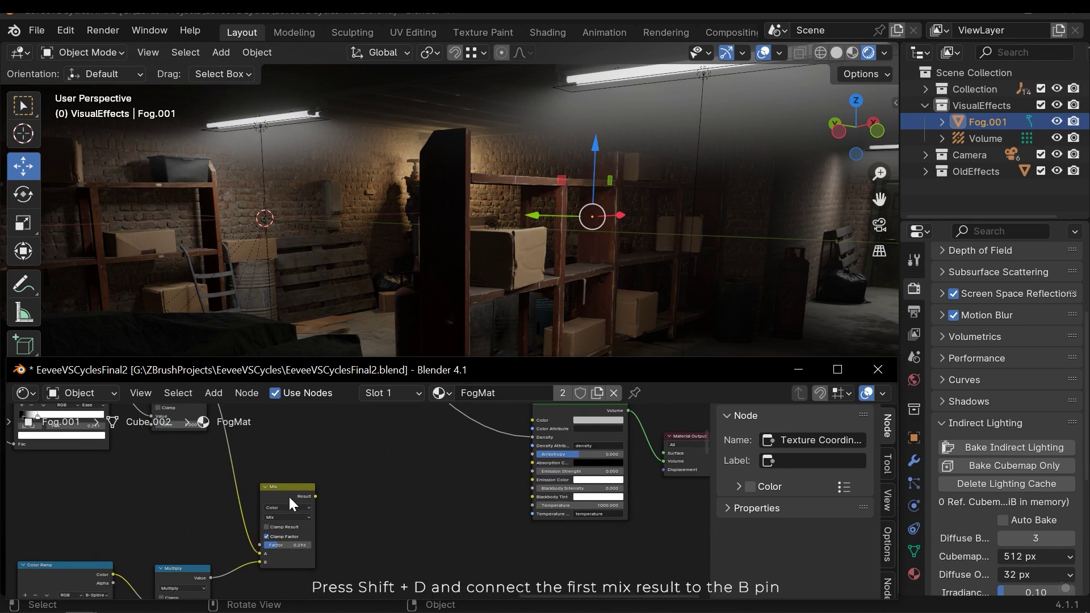
{"action": "key", "text": "shift+d"}
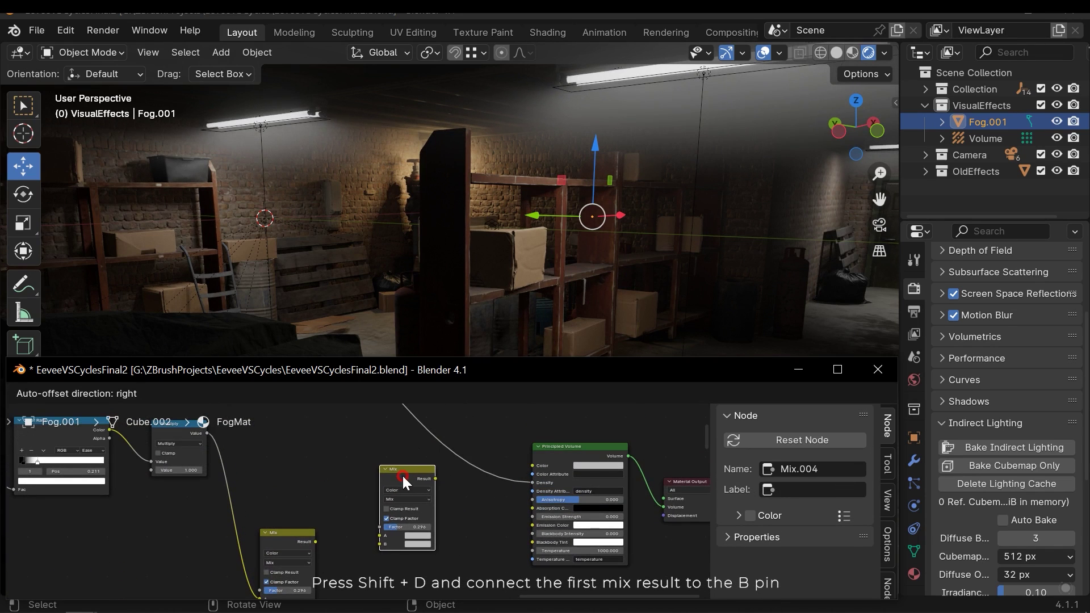
{"action": "left_click", "coordinate": [402, 475]}
{"action": "left_click_drag", "start_coordinate": [316, 542], "coordinate": [379, 544]}
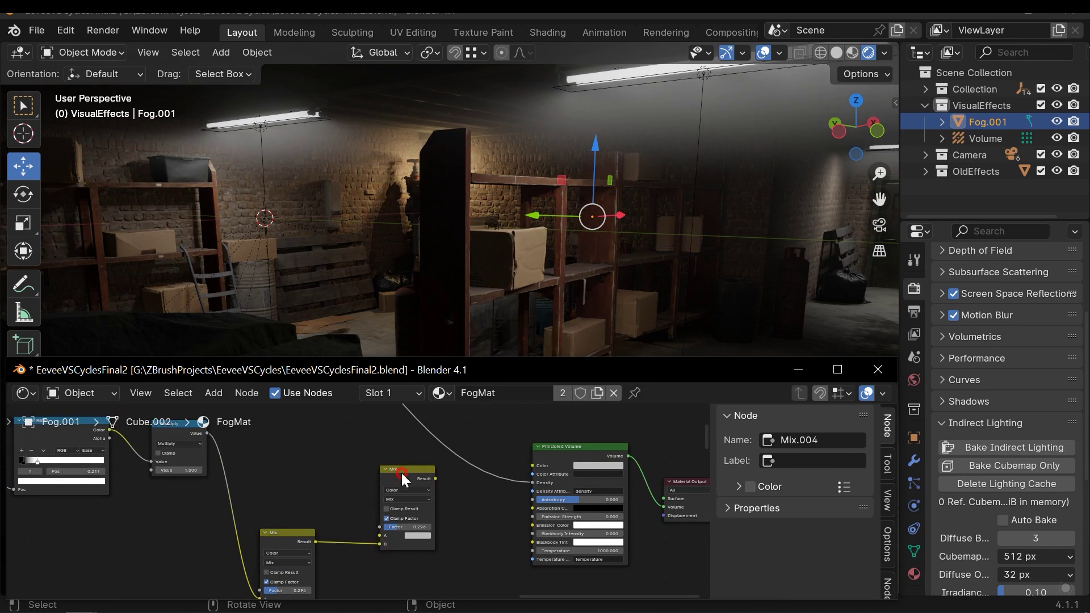
{"action": "left_click_drag", "start_coordinate": [402, 473], "coordinate": [401, 469]}
Connect the third fog's Multiply output to the second Mix node's A input and that Mix's result to the Principled Volume's Density
{"action": "middle_click_drag", "start_coordinate": [355, 471], "coordinate": [440, 406]}
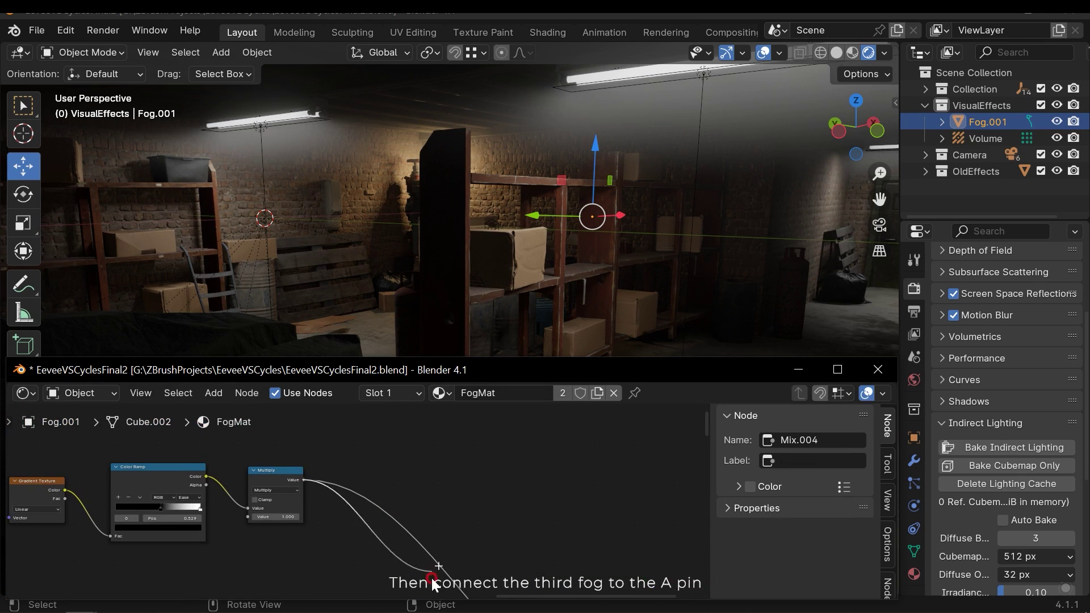
{"action": "left_click_drag", "start_coordinate": [433, 581], "coordinate": [484, 534]}
{"action": "middle_click_drag", "start_coordinate": [480, 487], "coordinate": [231, 450]}
{"action": "scroll", "coordinate": [234, 449], "scroll_direction": "up", "scroll_amount": 3}
{"action": "left_click_drag", "start_coordinate": [300, 434], "coordinate": [413, 512]}
{"action": "middle_click_drag", "start_coordinate": [323, 451], "coordinate": [439, 476]}
{"action": "middle_click_drag", "start_coordinate": [573, 186], "coordinate": [626, 226]}
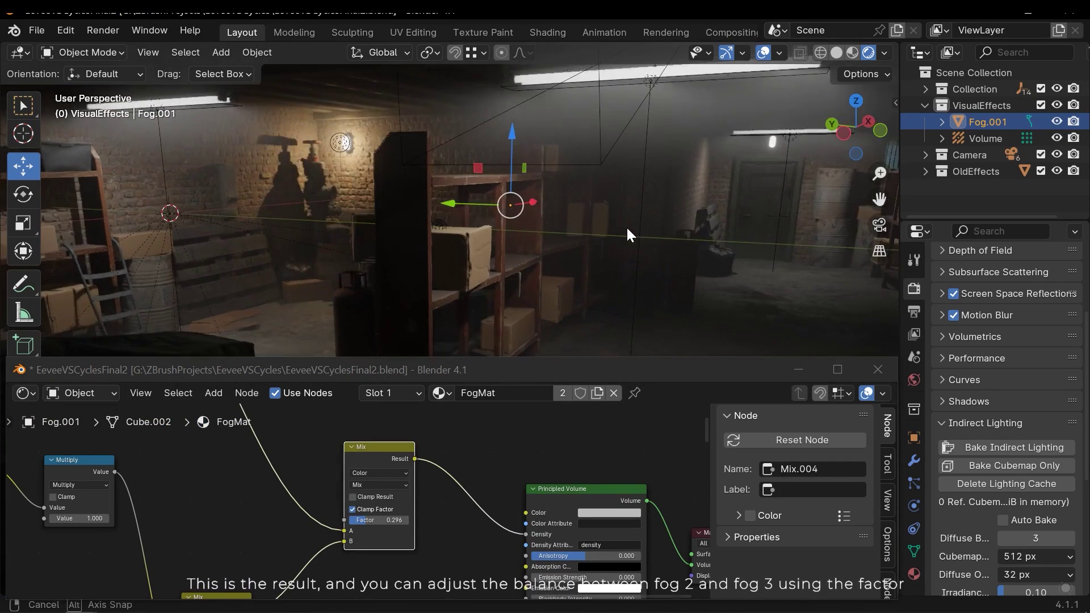
Set the second Mix node's Factor to 0.378 to balance the fogs, and save the file
{"action": "left_click_drag", "start_coordinate": [375, 518], "coordinate": [387, 484]}
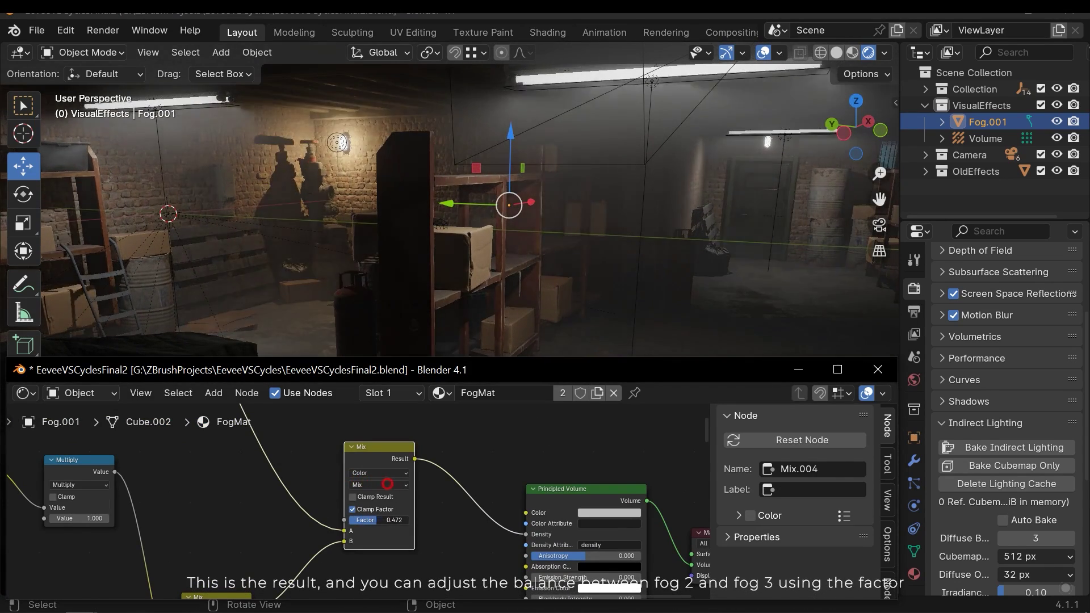
{"action": "middle_click_drag", "start_coordinate": [493, 173], "coordinate": [501, 165]}
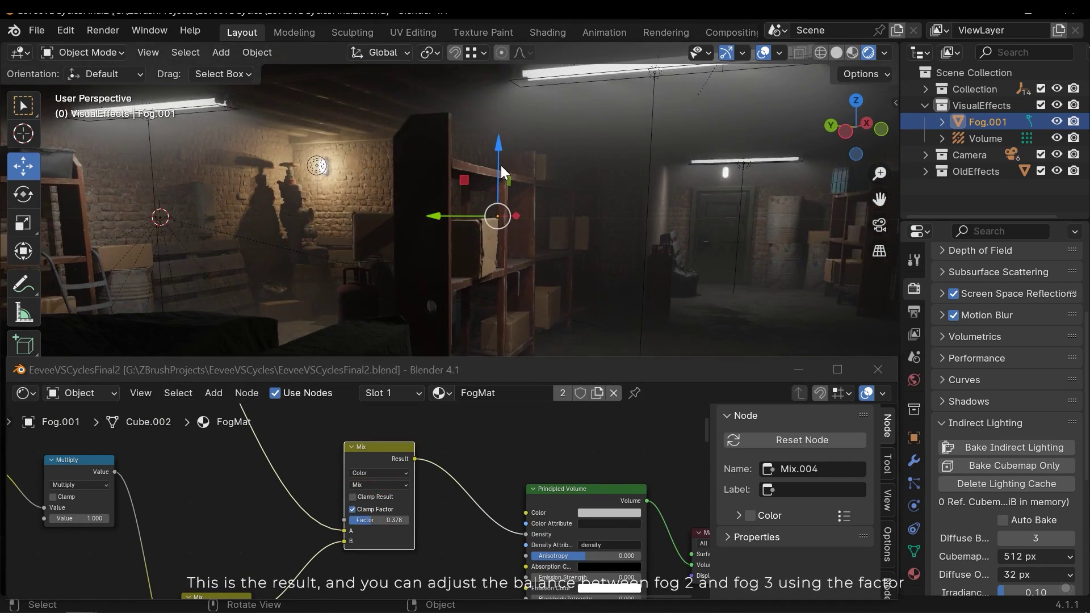
{"action": "key", "text": "ctrl+s"}
Move the Principled Volume and Material Output nodes farther away from the second Mix node
{"action": "key", "text": "Home"}
{"action": "scroll", "coordinate": [393, 480], "scroll_direction": "up", "scroll_amount": 5}
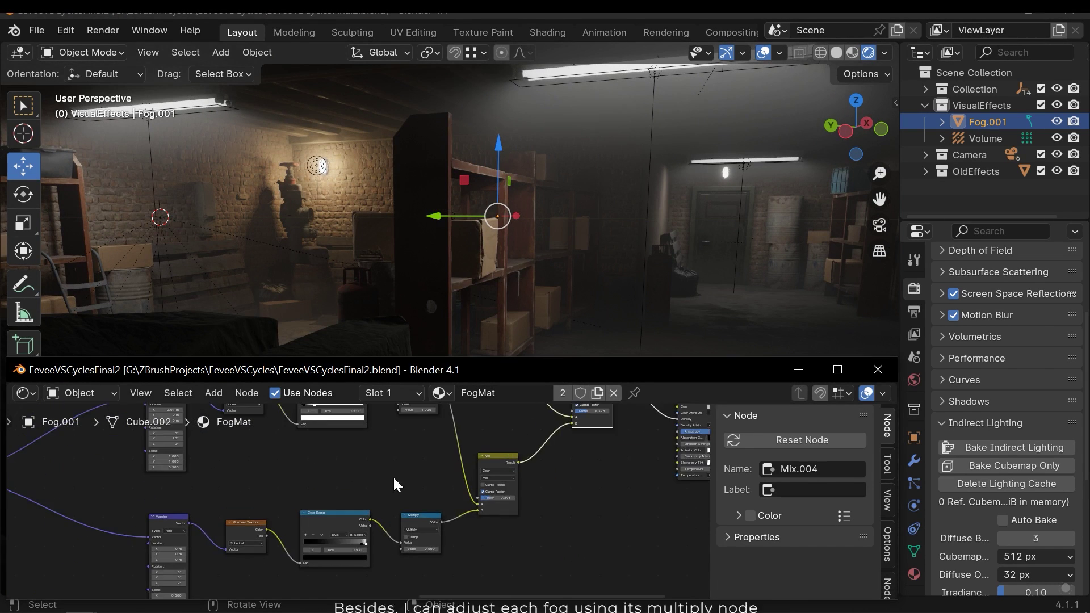
{"action": "middle_click_drag", "start_coordinate": [441, 569], "coordinate": [416, 477]}
{"action": "middle_click_drag", "start_coordinate": [449, 540], "coordinate": [174, 537]}
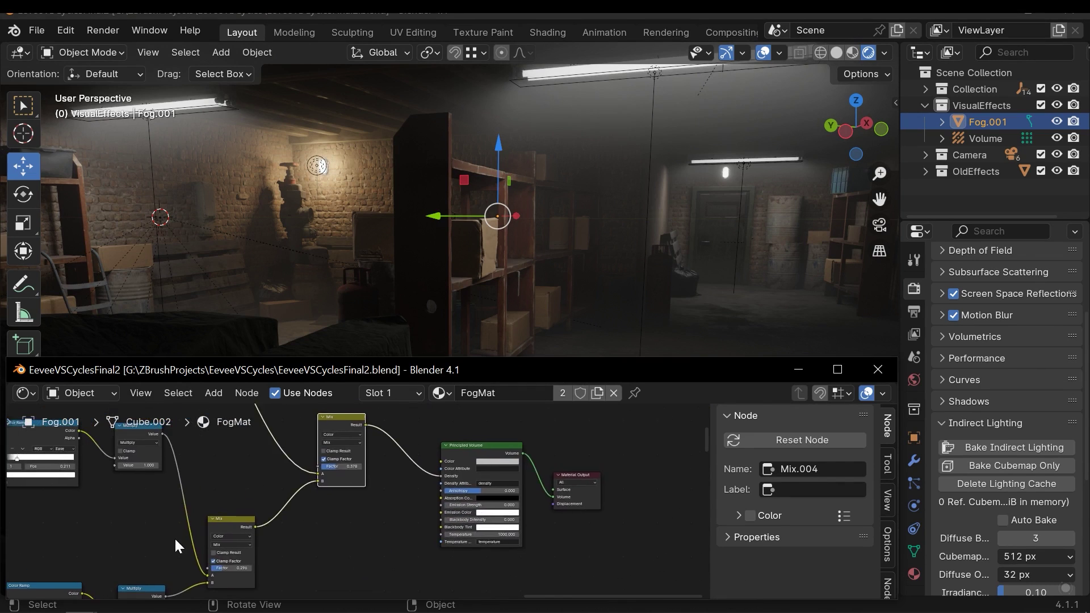
{"action": "left_click_drag", "start_coordinate": [540, 539], "coordinate": [635, 453]}
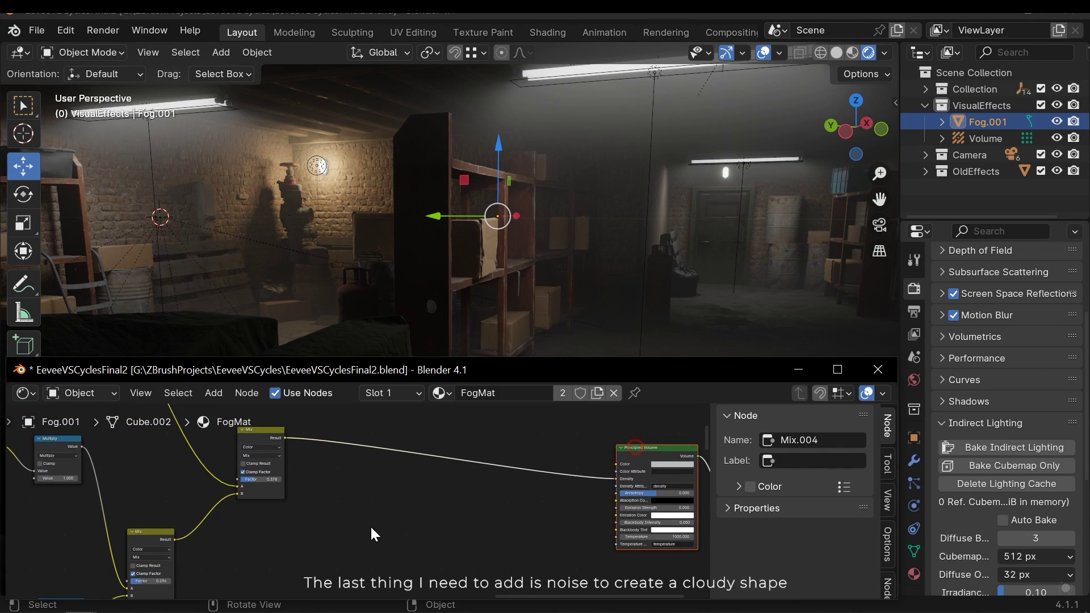
Add a Noise Texture node in the empty area below the fog mixing nodes
{"action": "middle_click_drag", "start_coordinate": [329, 572], "coordinate": [455, 506]}
{"action": "middle_click_drag", "start_coordinate": [432, 563], "coordinate": [368, 487]}
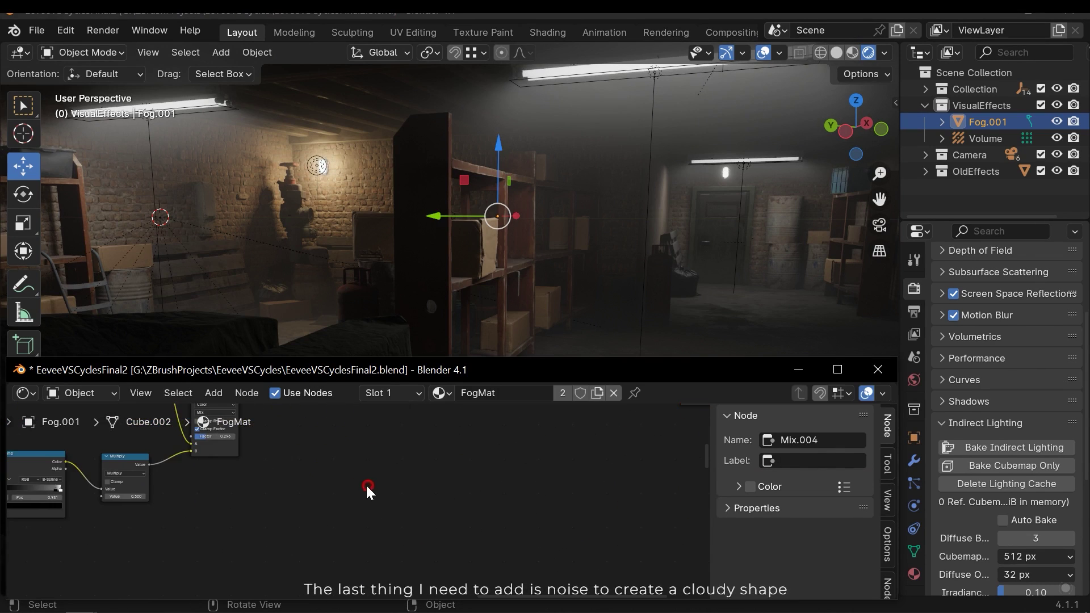
{"action": "left_click", "coordinate": [316, 424]}
{"action": "type", "text": "noise"}
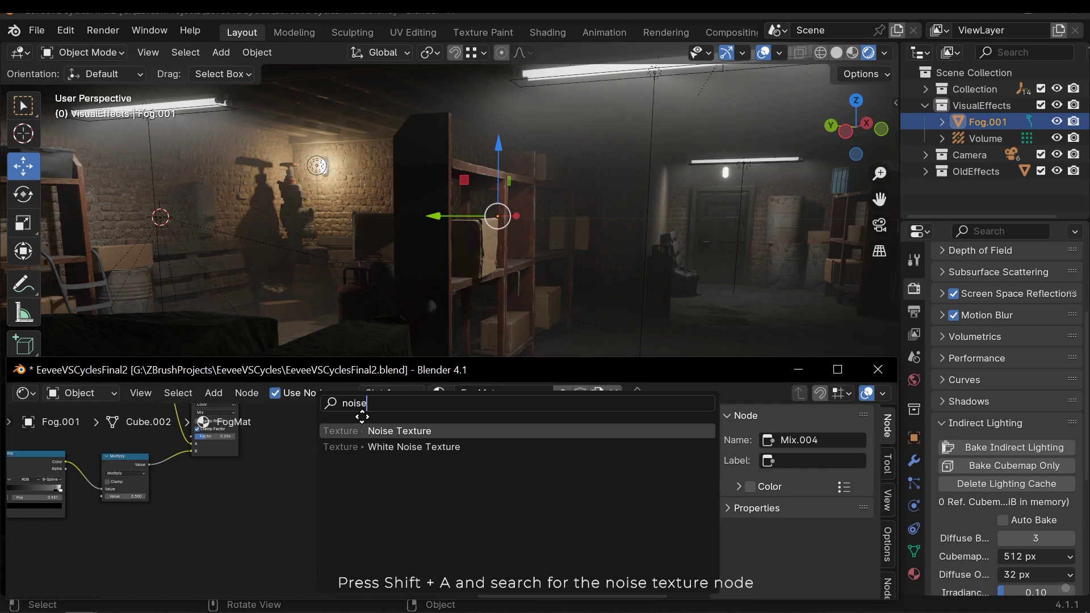
{"action": "key", "text": "Return"}
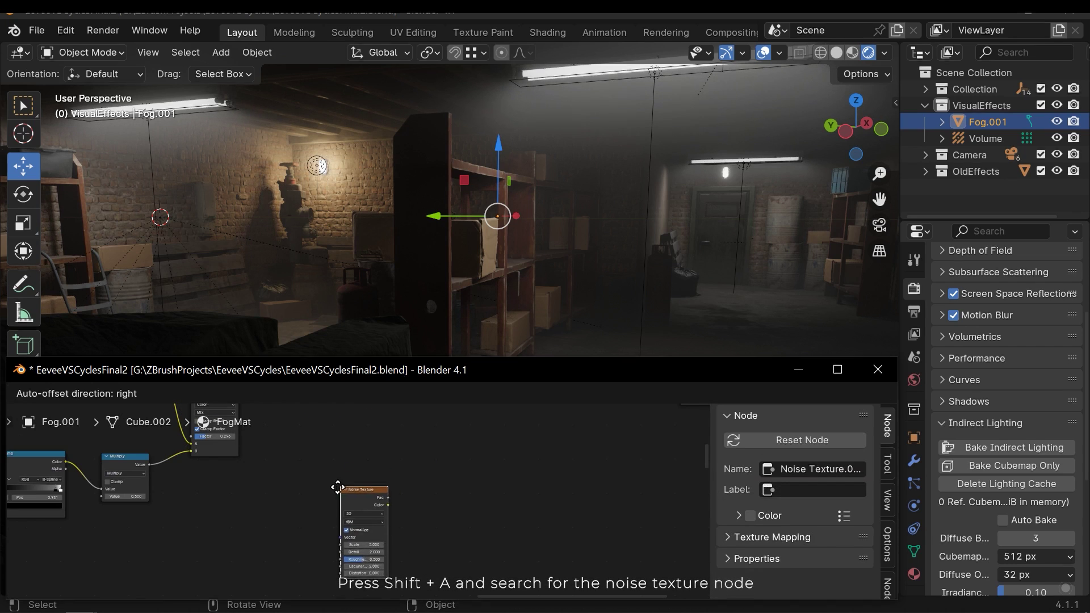
Add Mapping and Texture Coordinate nodes to the Noise Texture using the Object output, and preview its Fac output on the fog cube
{"action": "middle_click_drag", "start_coordinate": [506, 510], "coordinate": [481, 486]}
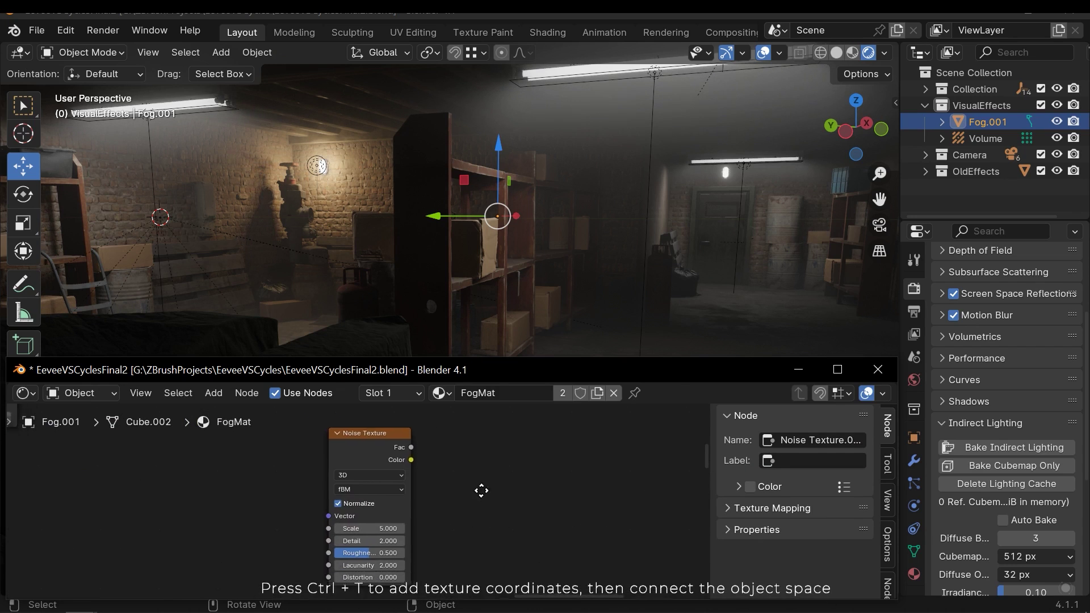
{"action": "left_click", "coordinate": [365, 435]}
{"action": "key", "text": "ctrl+t"}
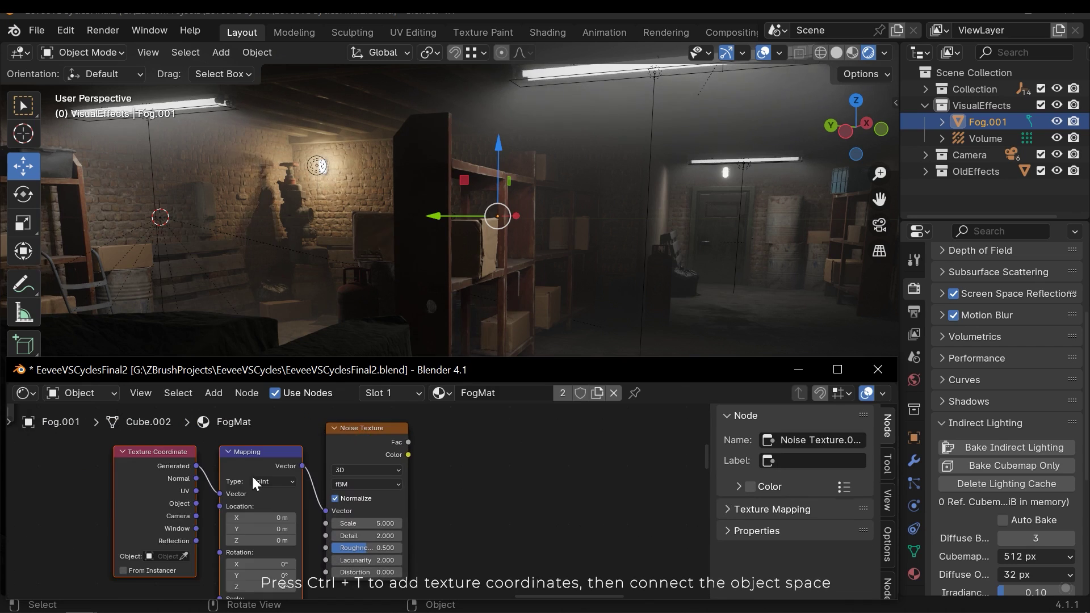
{"action": "middle_click_drag", "start_coordinate": [252, 480], "coordinate": [398, 505]}
{"action": "left_click_drag", "start_coordinate": [208, 516], "coordinate": [355, 461]}
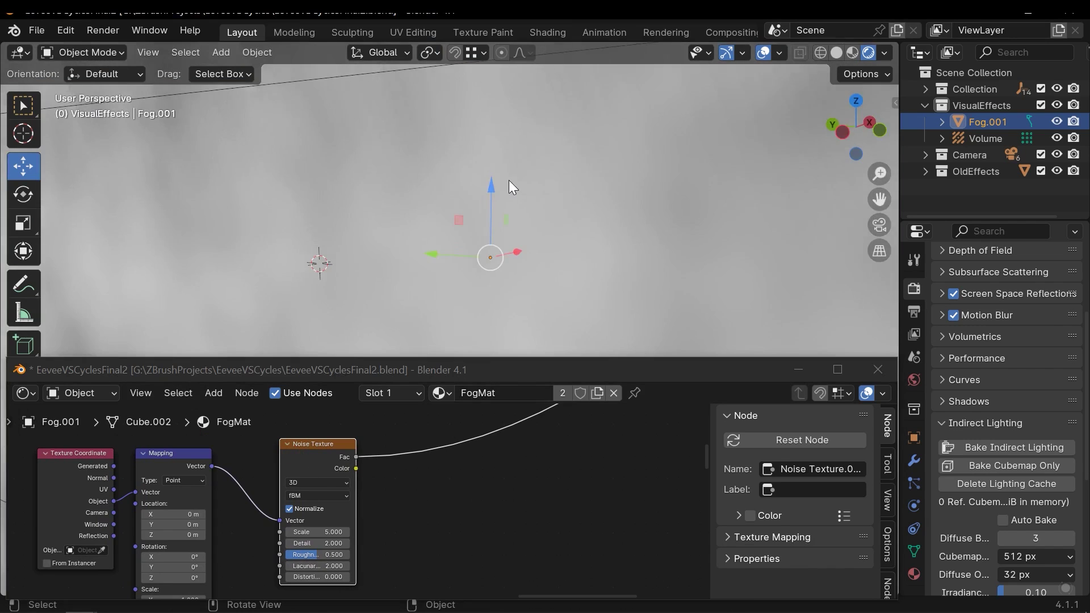
Set the Noise Texture's Scale to 13, Roughness to 0.599 and Distortion to 0.5 for a smoke-like pattern
{"action": "middle_click_drag", "start_coordinate": [470, 203], "coordinate": [516, 209]}
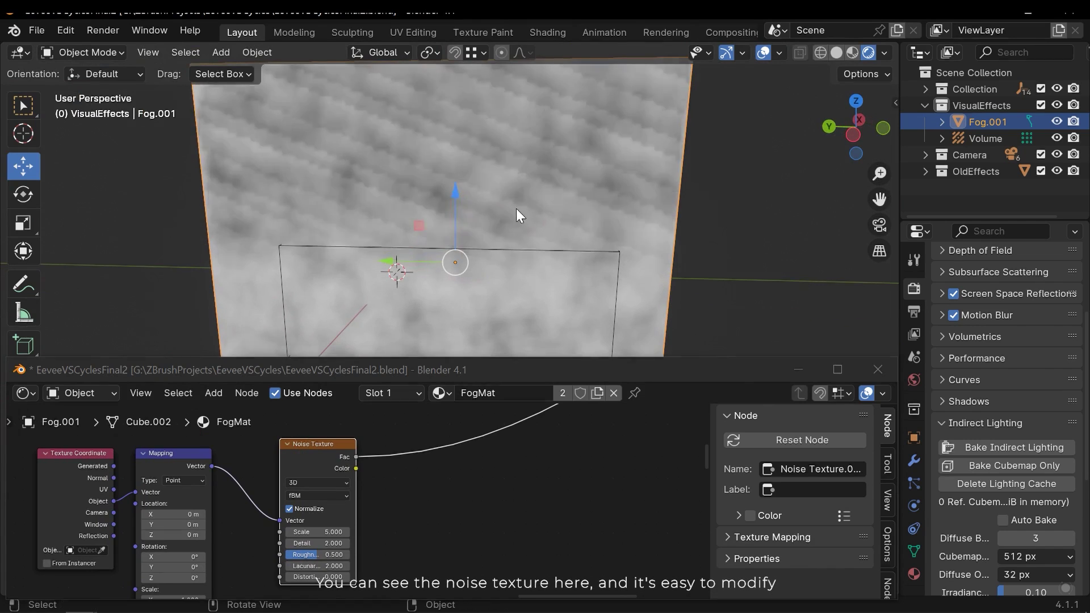
{"action": "left_click_drag", "start_coordinate": [333, 533], "coordinate": [288, 493]}
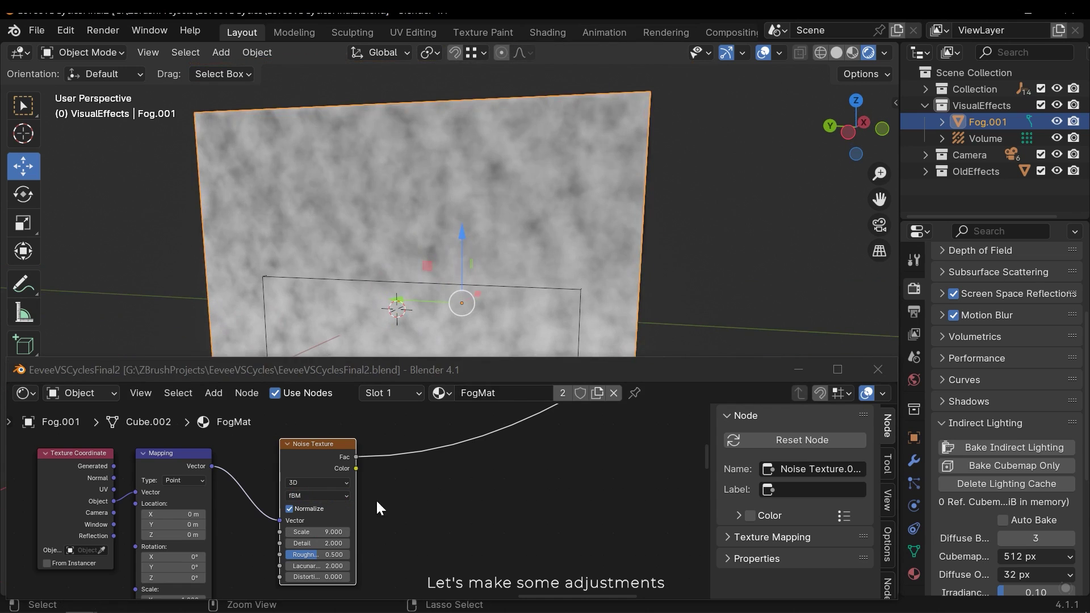
{"action": "scroll", "coordinate": [376, 499], "scroll_direction": "up", "scroll_amount": 2}
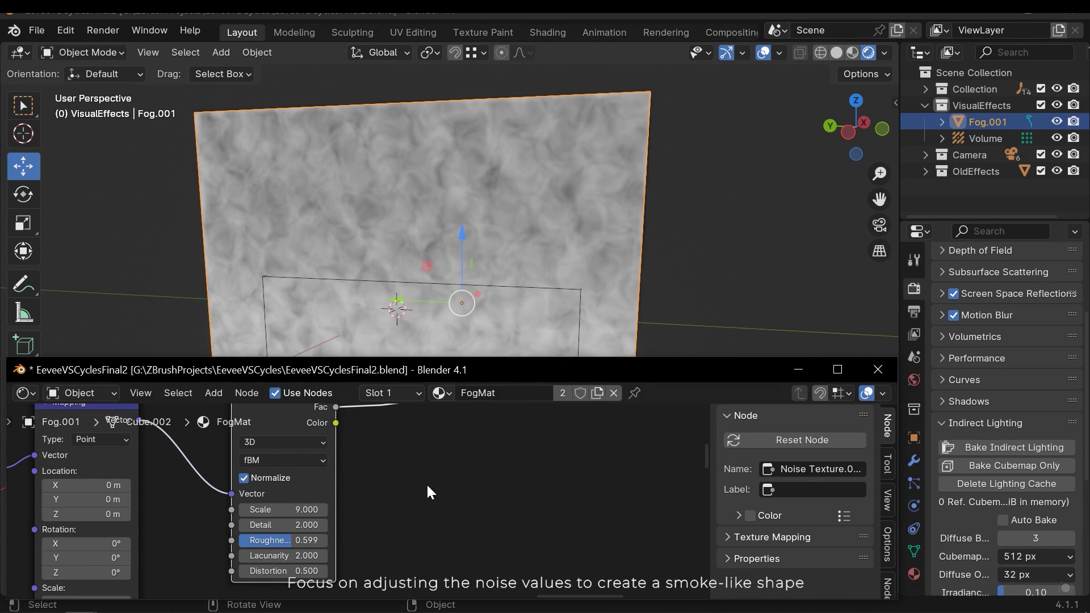
{"action": "scroll", "coordinate": [417, 264], "scroll_direction": "up", "scroll_amount": 3}
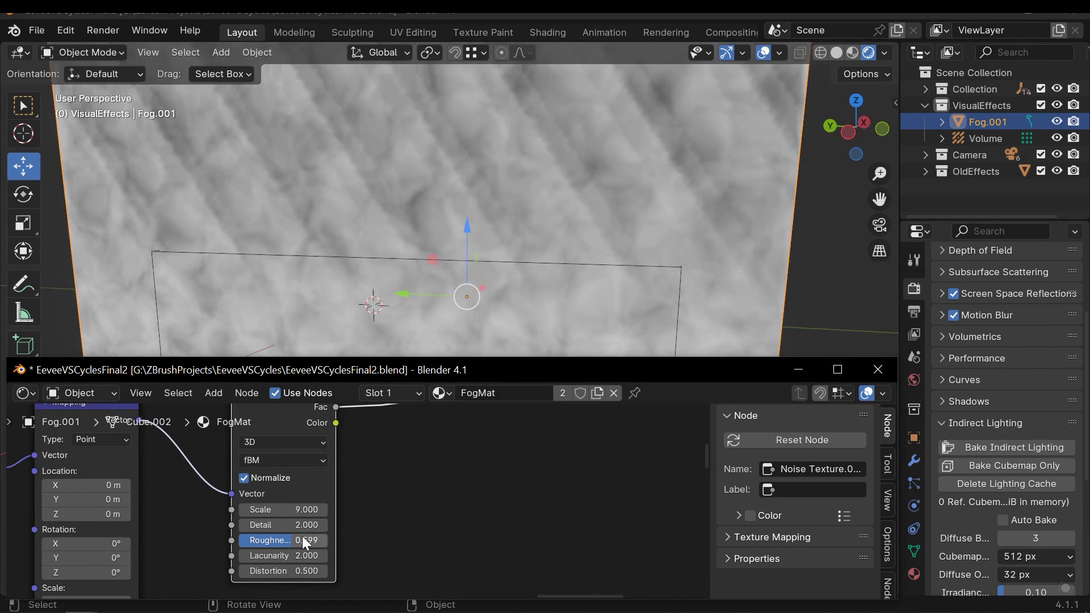
{"action": "right_click", "coordinate": [364, 500]}
{"action": "left_click_drag", "start_coordinate": [295, 509], "coordinate": [311, 476]}
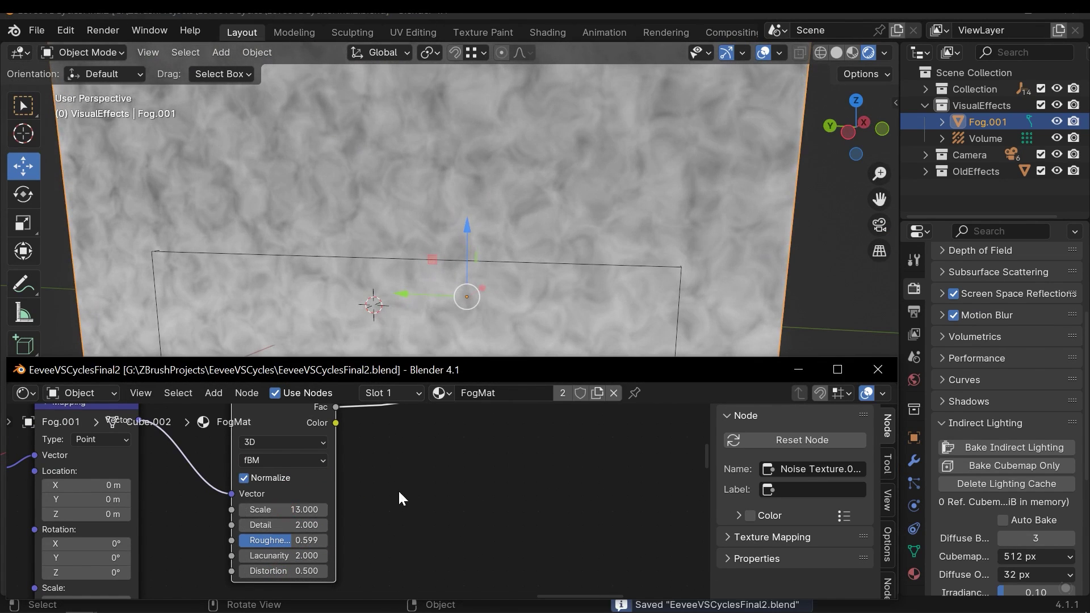
Add a Brightness/Contrast node after the Noise Texture's Fac output and preview it on the fog cube
{"action": "scroll", "coordinate": [465, 235], "scroll_direction": "down", "scroll_amount": 5}
{"action": "middle_click_drag", "start_coordinate": [459, 223], "coordinate": [515, 250]}
{"action": "key", "text": "shift+a"}
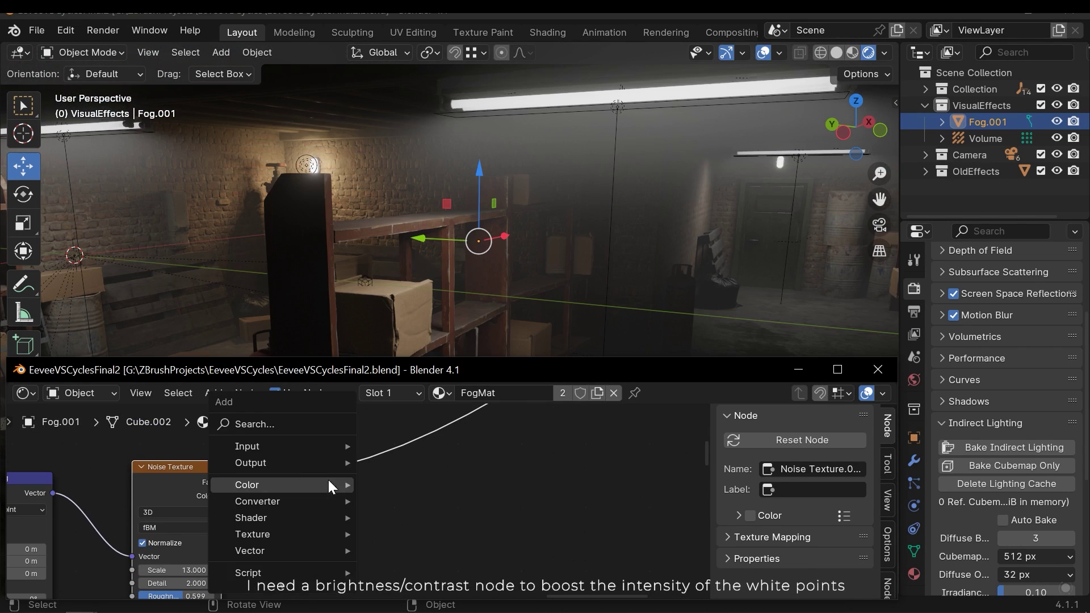
{"action": "left_click", "coordinate": [276, 426]}
{"action": "type", "text": "con"}
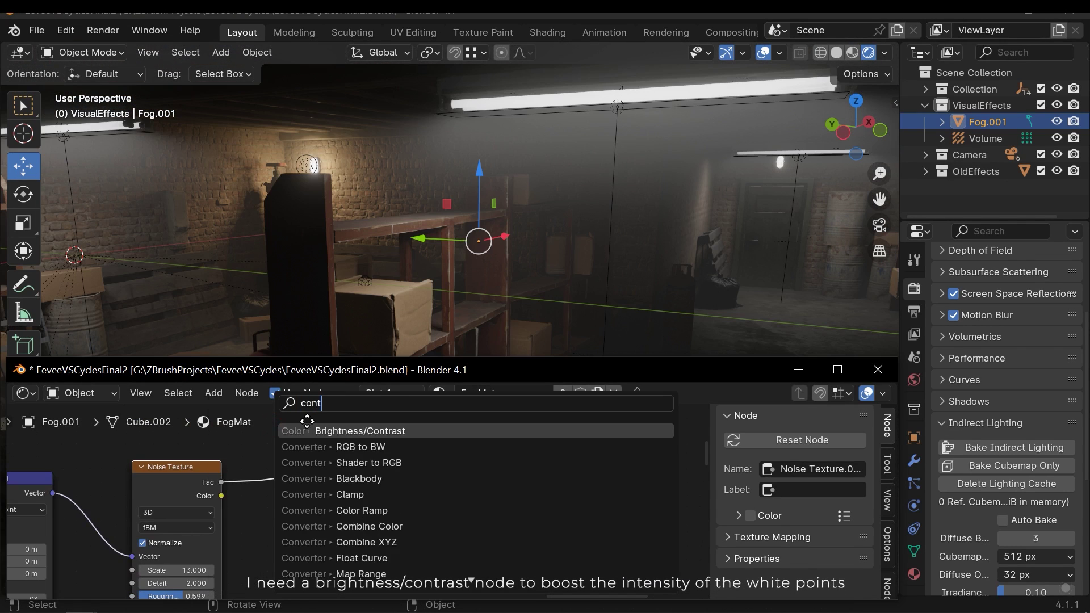
{"action": "type", "text": "t"}
{"action": "key", "text": "Return"}
{"action": "left_click", "coordinate": [356, 483]}
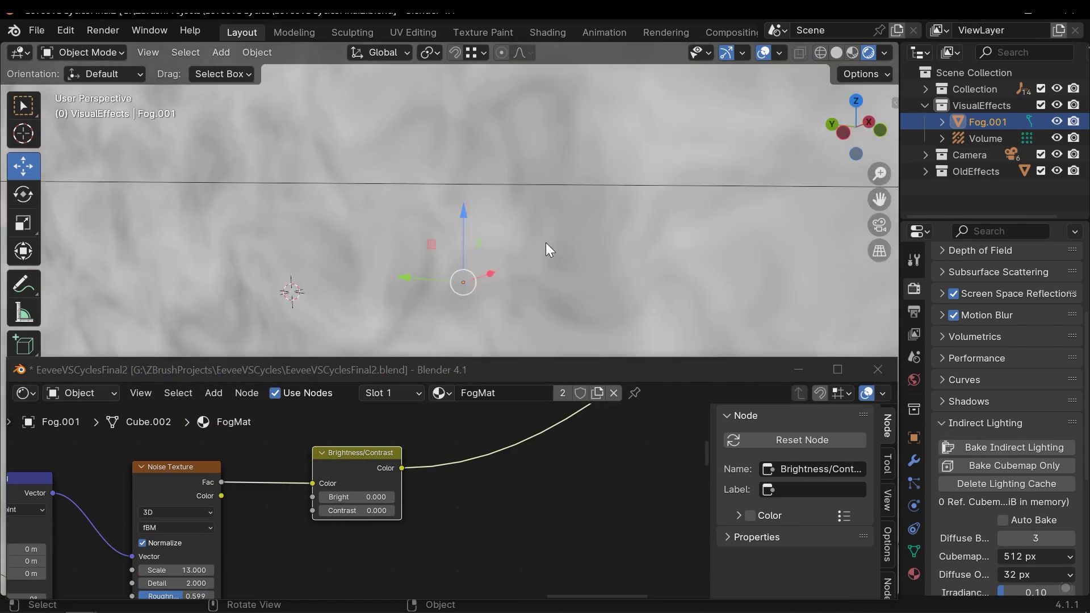
Save the file and set the Brightness/Contrast node's Contrast to 1.5
{"action": "scroll", "coordinate": [546, 249], "scroll_direction": "down", "scroll_amount": 5}
{"action": "key", "text": "ctrl+s"}
{"action": "scroll", "coordinate": [455, 520], "scroll_direction": "up", "scroll_amount": 1, "text": "shift"}
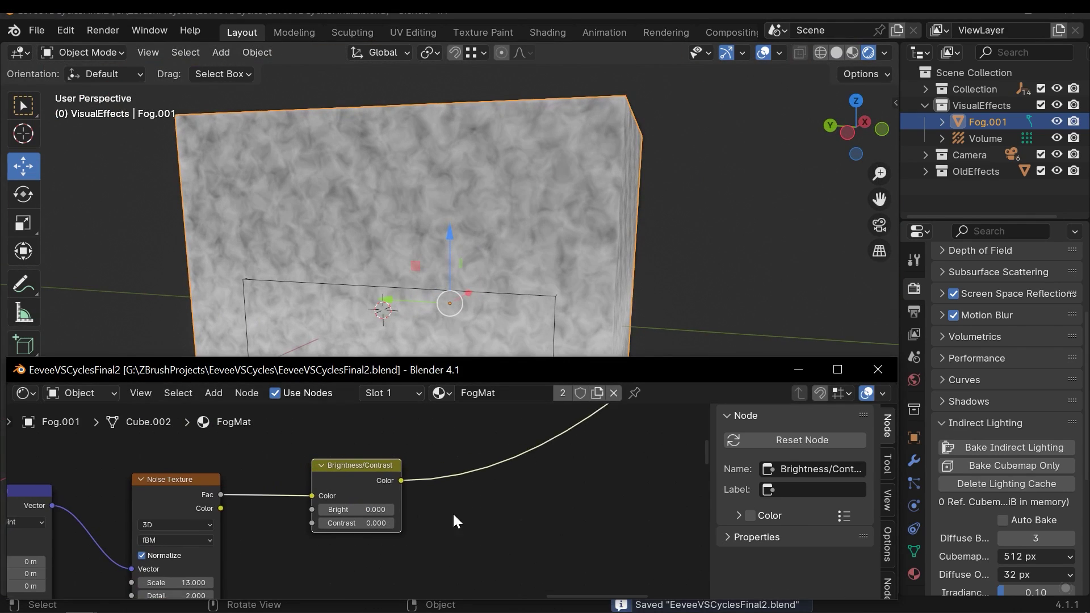
{"action": "scroll", "coordinate": [452, 513], "scroll_direction": "up", "scroll_amount": 2}
{"action": "left_click_drag", "start_coordinate": [358, 529], "coordinate": [502, 187]}
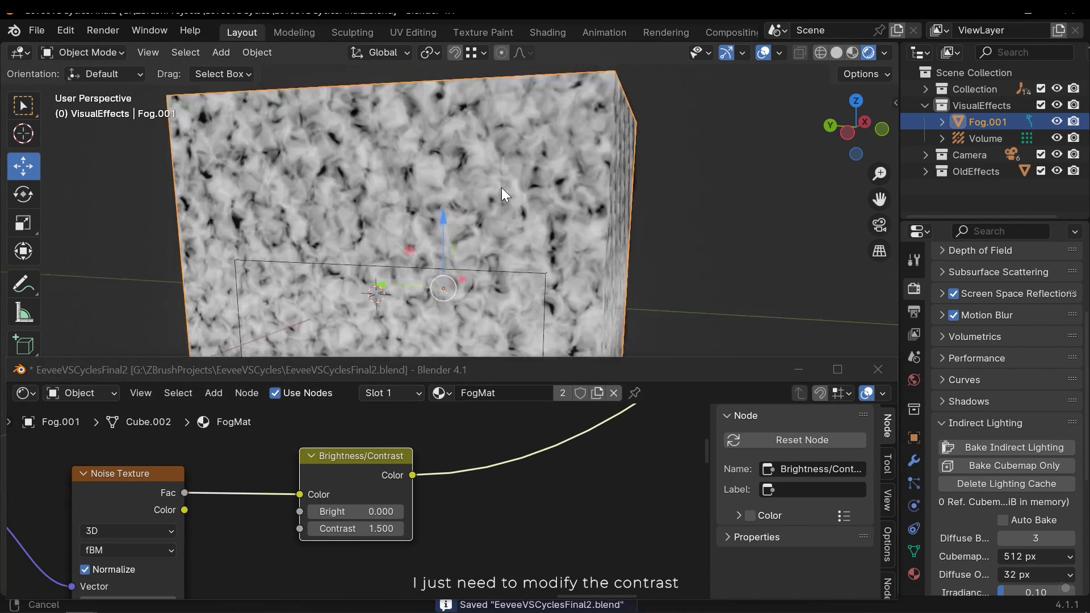
{"action": "middle_click_drag", "start_coordinate": [502, 188], "coordinate": [466, 174], "text": "shift"}
{"action": "scroll", "coordinate": [467, 176], "scroll_direction": "up", "scroll_amount": 8}
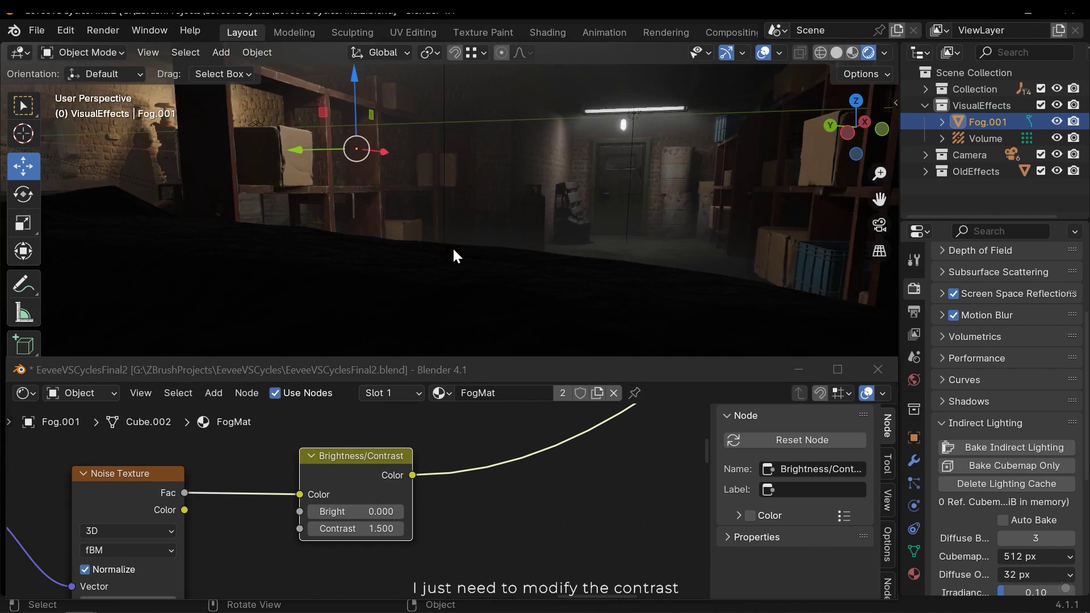
Add a Math node after Brightness/Contrast, set it to Multiply and give it a value of 1.4
{"action": "scroll", "coordinate": [454, 256], "scroll_direction": "down", "scroll_amount": 4}
{"action": "scroll", "coordinate": [386, 492], "scroll_direction": "down", "scroll_amount": 2}
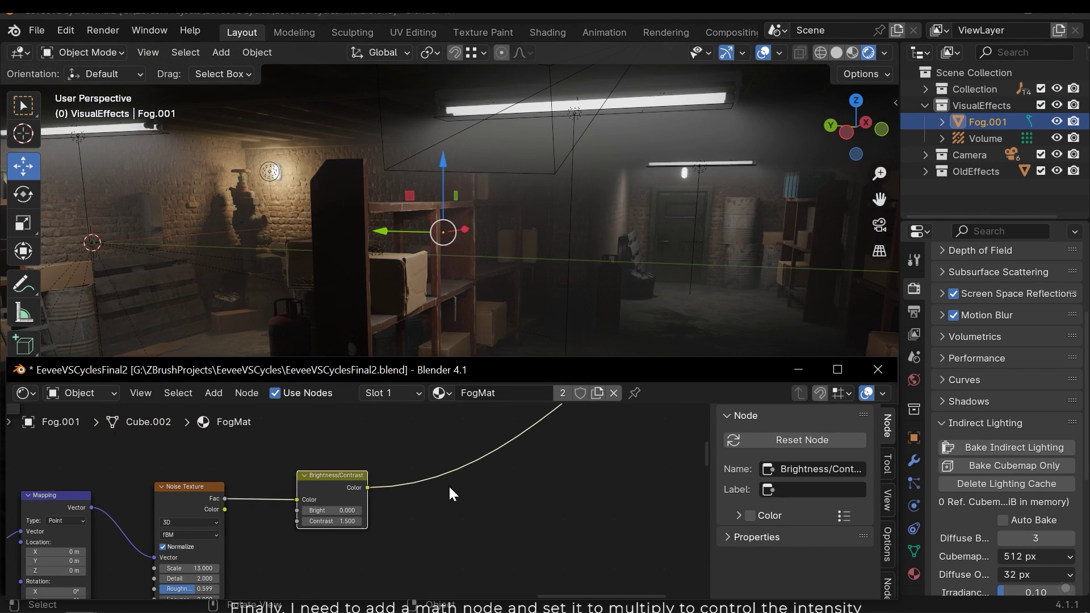
{"action": "left_click", "coordinate": [397, 427]}
{"action": "type", "text": "math"}
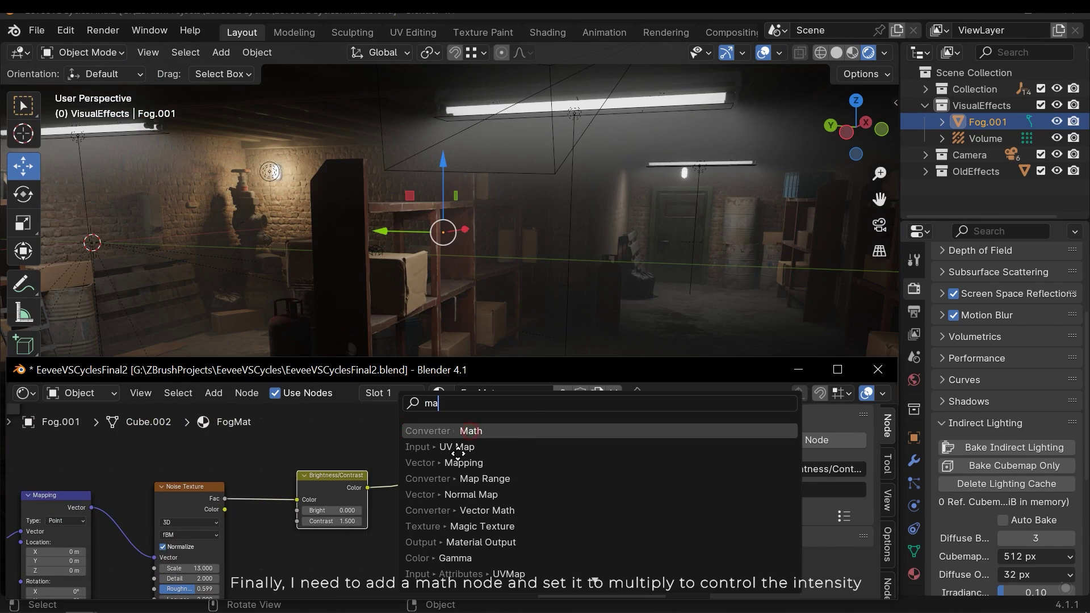
{"action": "key", "text": "Return"}
{"action": "left_click", "coordinate": [421, 466]}
{"action": "scroll", "coordinate": [267, 414], "scroll_direction": "up", "scroll_amount": 2}
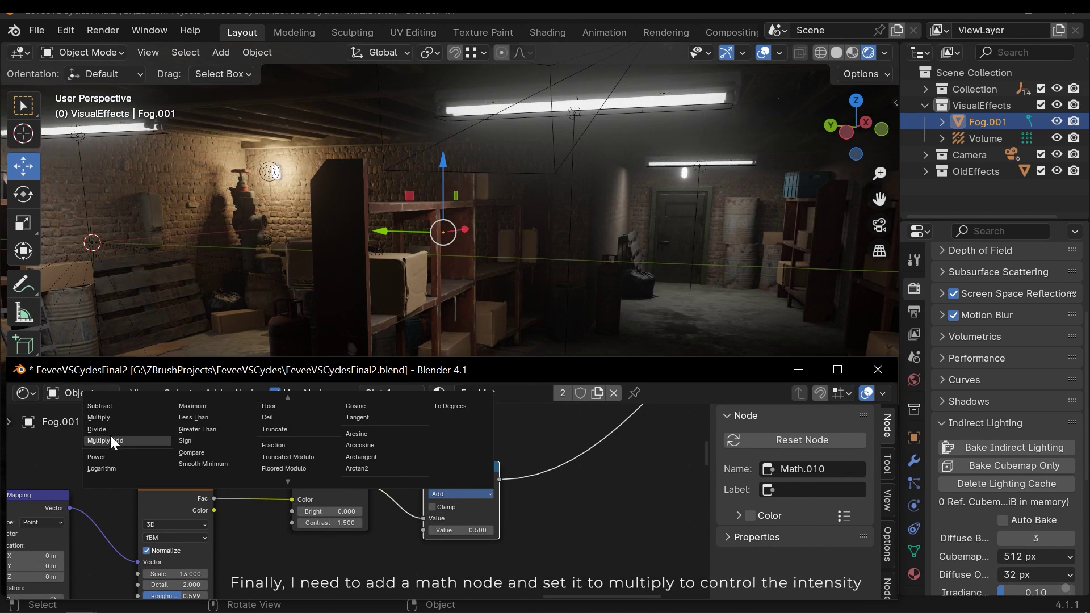
{"action": "left_click", "coordinate": [110, 435]}
{"action": "scroll", "coordinate": [523, 492], "scroll_direction": "up", "scroll_amount": 2}
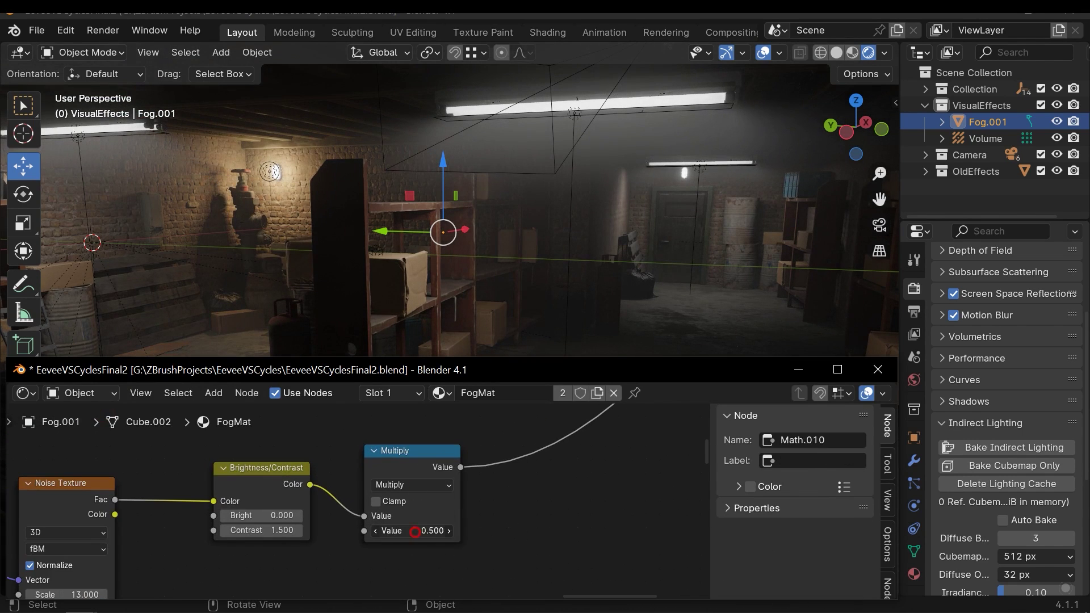
{"action": "middle_click_drag", "start_coordinate": [321, 542], "coordinate": [431, 526]}
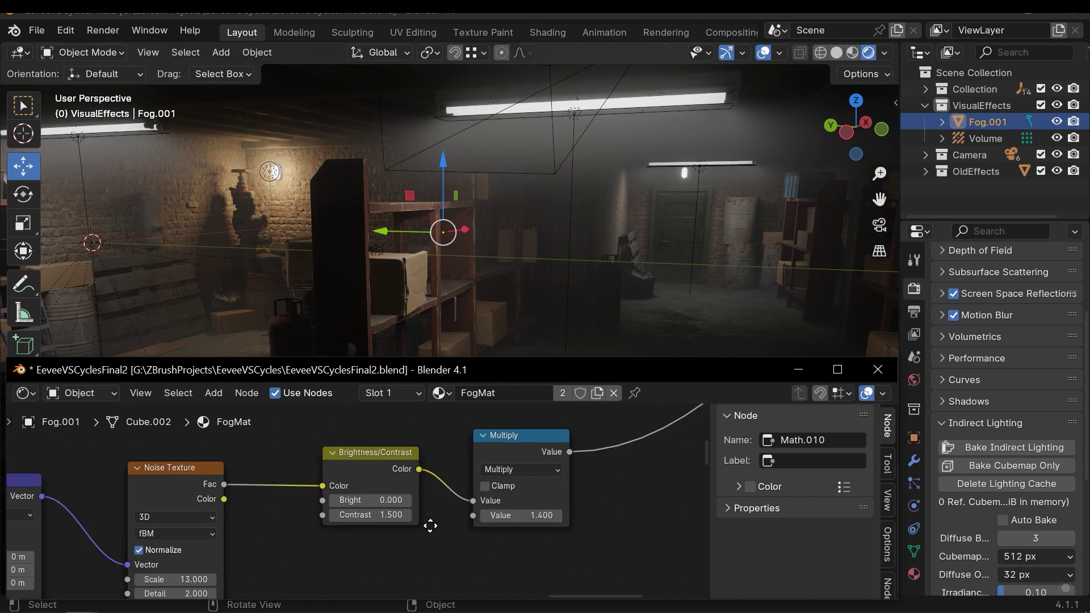
Add another Math node between the second Mix node and the Principled Volume, and set it to Multiply
{"action": "scroll", "coordinate": [435, 534], "scroll_direction": "down", "scroll_amount": 8}
{"action": "middle_click_drag", "start_coordinate": [590, 417], "coordinate": [339, 518]}
{"action": "scroll", "coordinate": [438, 546], "scroll_direction": "down", "scroll_amount": 2}
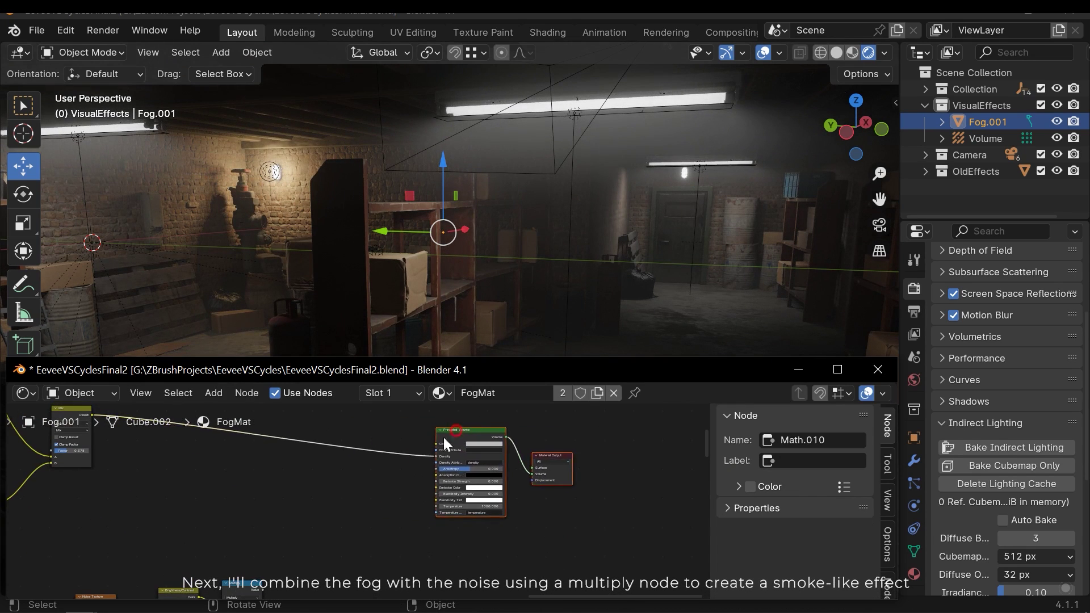
{"action": "left_click", "coordinate": [301, 509]}
{"action": "middle_click_drag", "start_coordinate": [289, 518], "coordinate": [434, 490]}
{"action": "type", "text": "math"}
{"action": "key", "text": "Return"}
{"action": "left_click", "coordinate": [397, 427]}
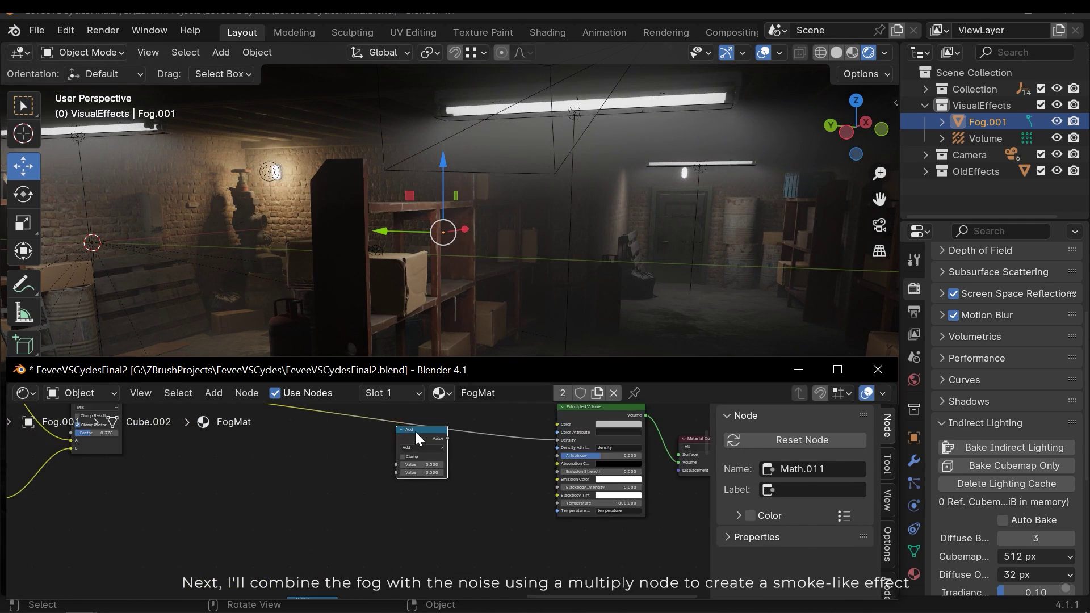
{"action": "left_click_drag", "start_coordinate": [415, 437], "coordinate": [424, 460]}
{"action": "scroll", "coordinate": [429, 463], "scroll_direction": "up", "scroll_amount": 4}
{"action": "left_click", "coordinate": [434, 461]}
{"action": "left_click", "coordinate": [444, 508]}
Connect the noise's Multiply output and the second Mix result to the new Multiply node, and its output to the Principled Volume's Density
{"action": "scroll", "coordinate": [363, 553], "scroll_direction": "down", "scroll_amount": 2, "text": "shift"}
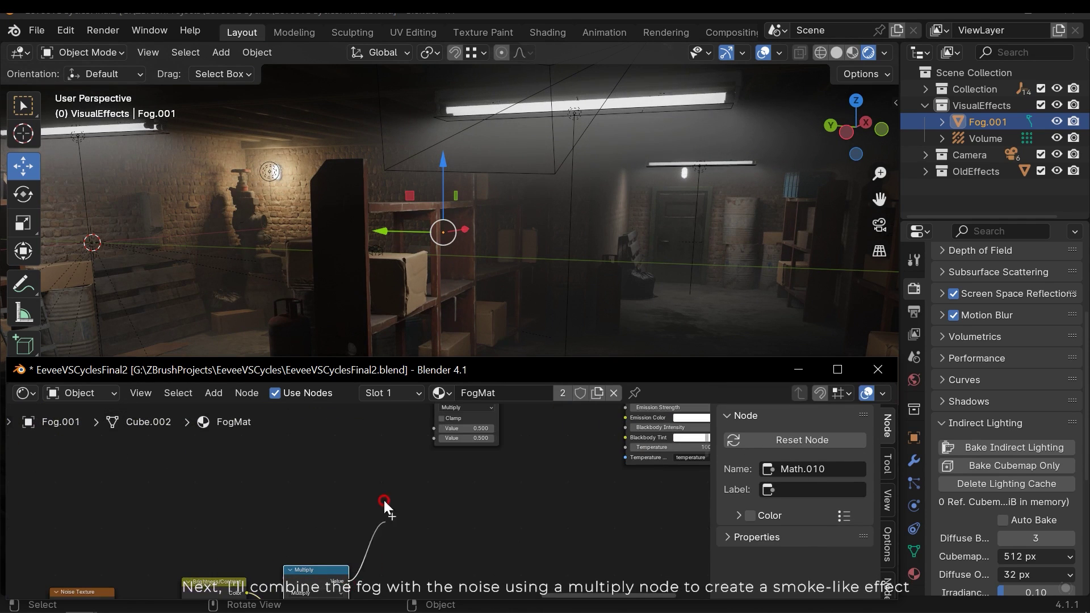
{"action": "left_click_drag", "start_coordinate": [384, 505], "coordinate": [331, 450]}
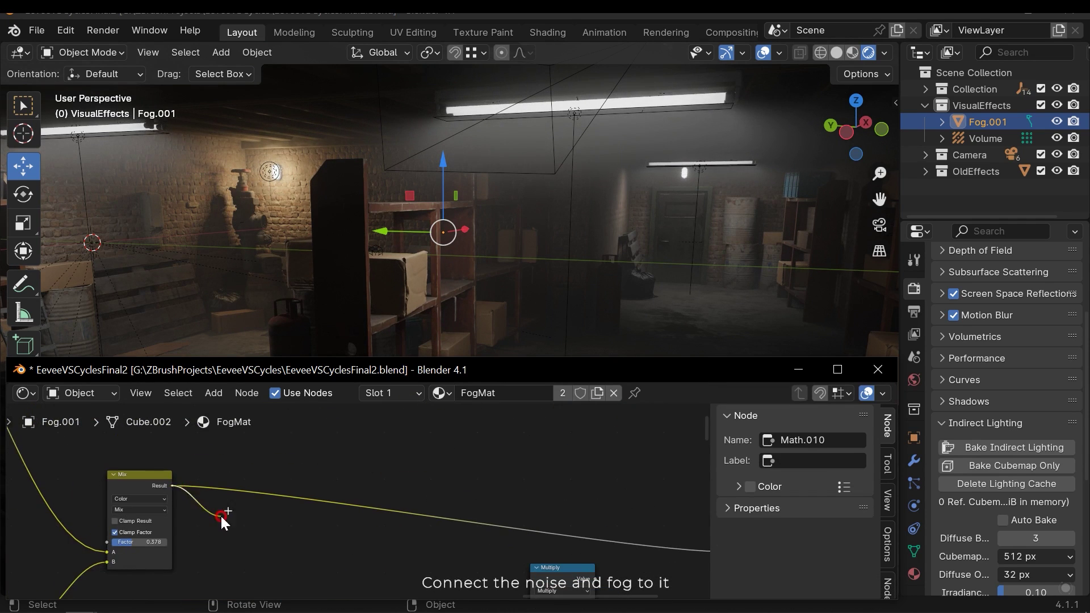
{"action": "left_click_drag", "start_coordinate": [223, 521], "coordinate": [500, 559]}
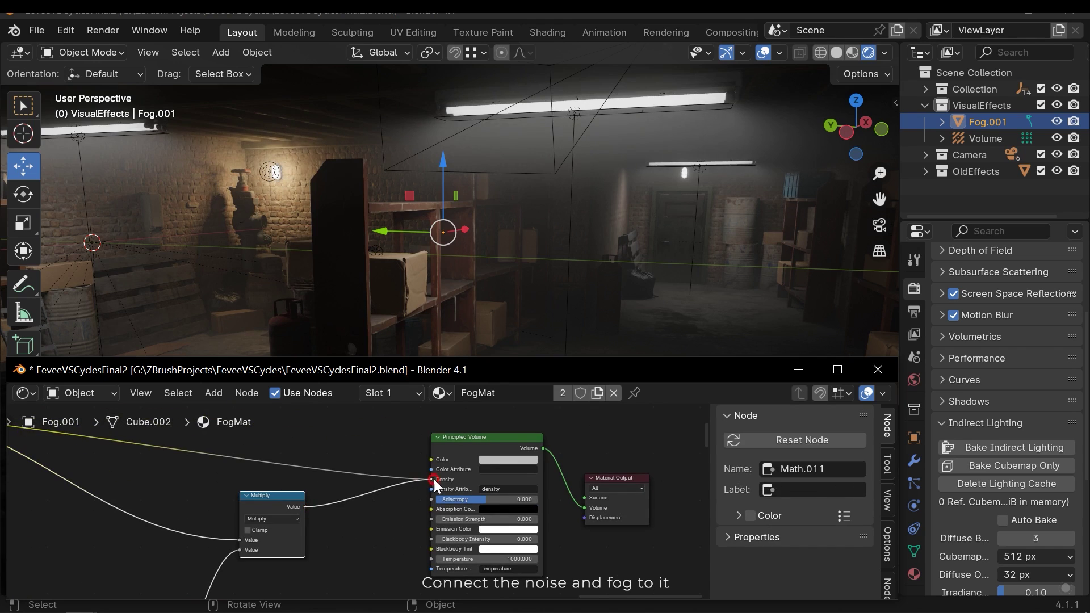
{"action": "left_click_drag", "start_coordinate": [434, 481], "coordinate": [434, 480]}
Inspect the smoky fog in the basement and set the second Mix node's Factor to 0.754
{"action": "middle_click_drag", "start_coordinate": [410, 198], "coordinate": [418, 199]}
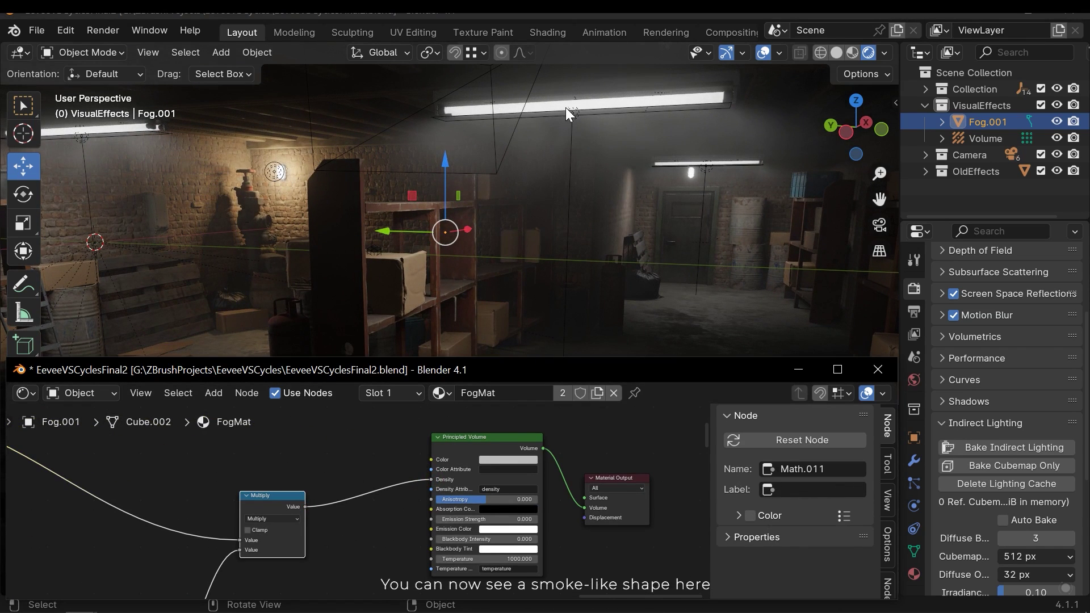
{"action": "middle_click_drag", "start_coordinate": [284, 201], "coordinate": [283, 169]}
{"action": "middle_click_drag", "start_coordinate": [675, 147], "coordinate": [537, 225]}
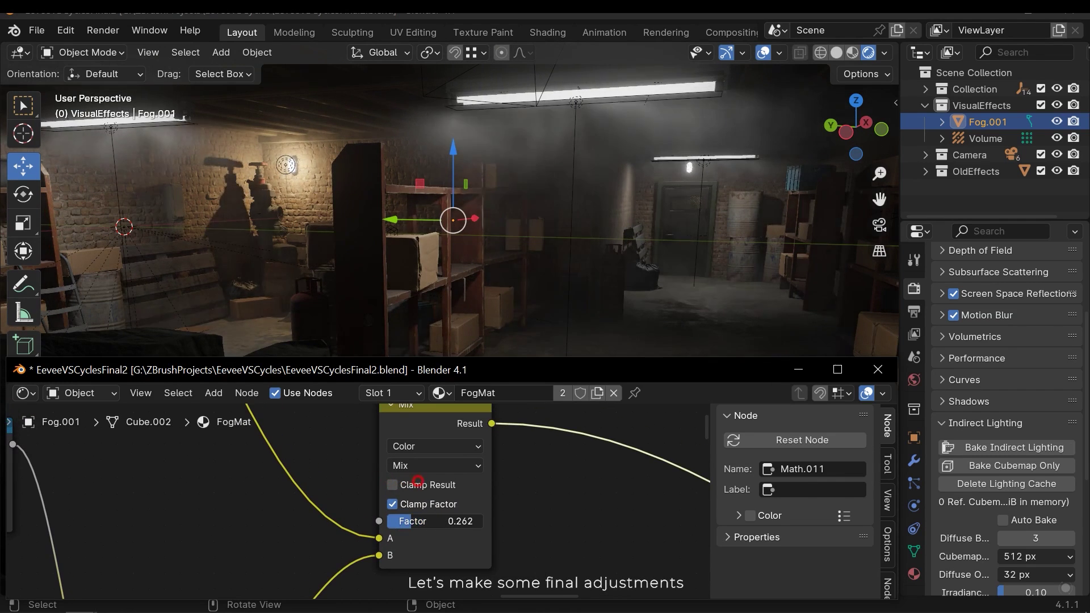
{"action": "left_click_drag", "start_coordinate": [418, 482], "coordinate": [465, 477]}
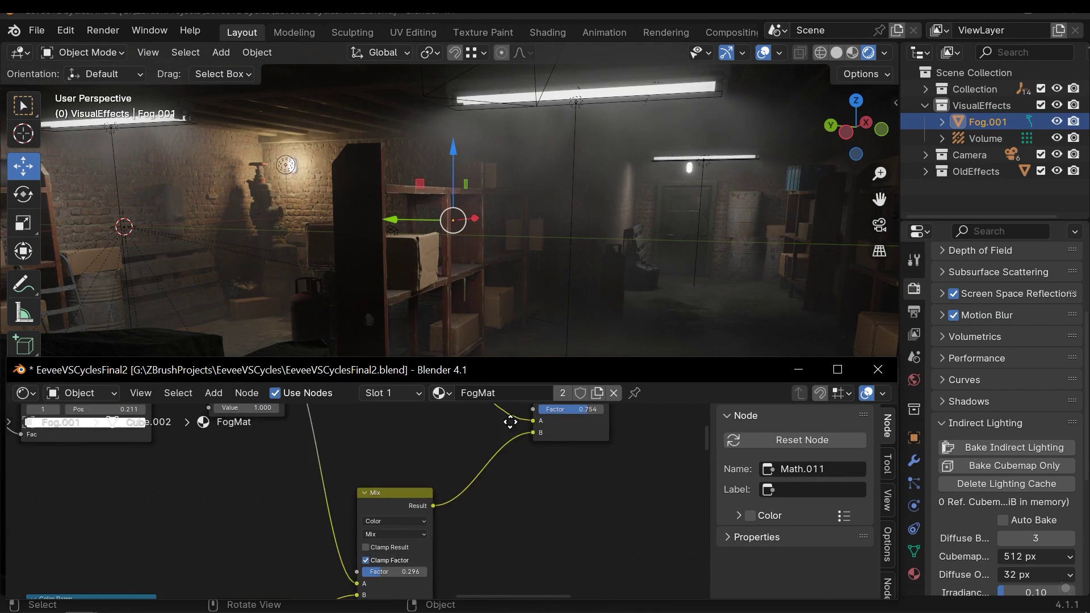
Set the first Mix node's Factor to 0.229 and the spherical gradient branch's Multiply value to 0.5
{"action": "scroll", "coordinate": [382, 493], "scroll_direction": "up", "scroll_amount": 4}
{"action": "mouse_move", "coordinate": [382, 493]}
{"action": "left_mouse_down"}
{"action": "mouse_move", "coordinate": [482, 489]}
{"action": "mouse_move", "coordinate": [402, 492]}
{"action": "left_mouse_up"}
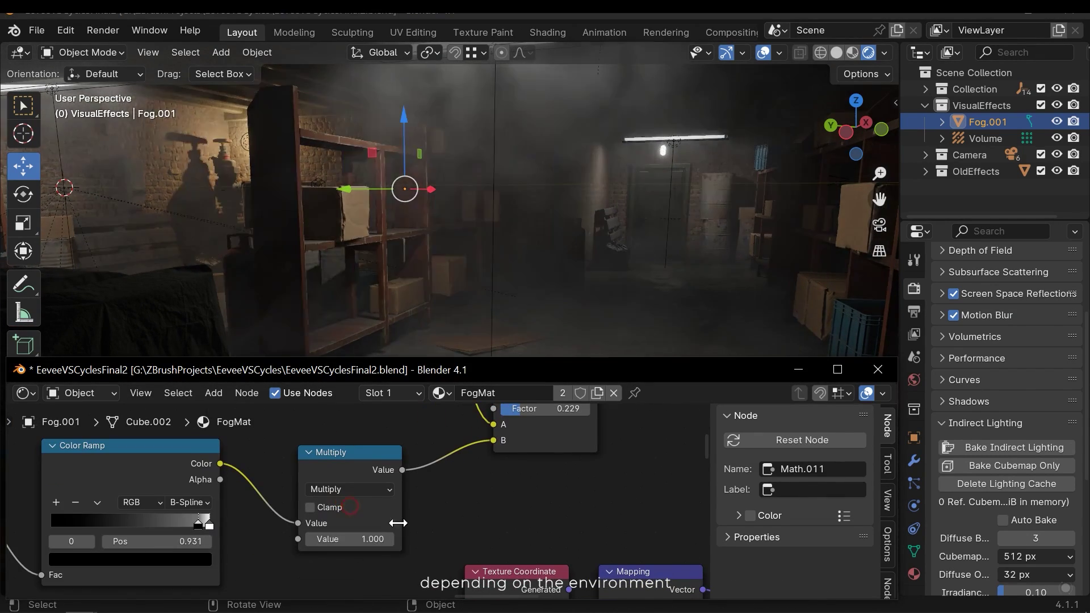
{"action": "scroll", "coordinate": [449, 520], "scroll_direction": "down", "scroll_amount": 5}
{"action": "middle_click_drag", "start_coordinate": [469, 512], "coordinate": [492, 557]}
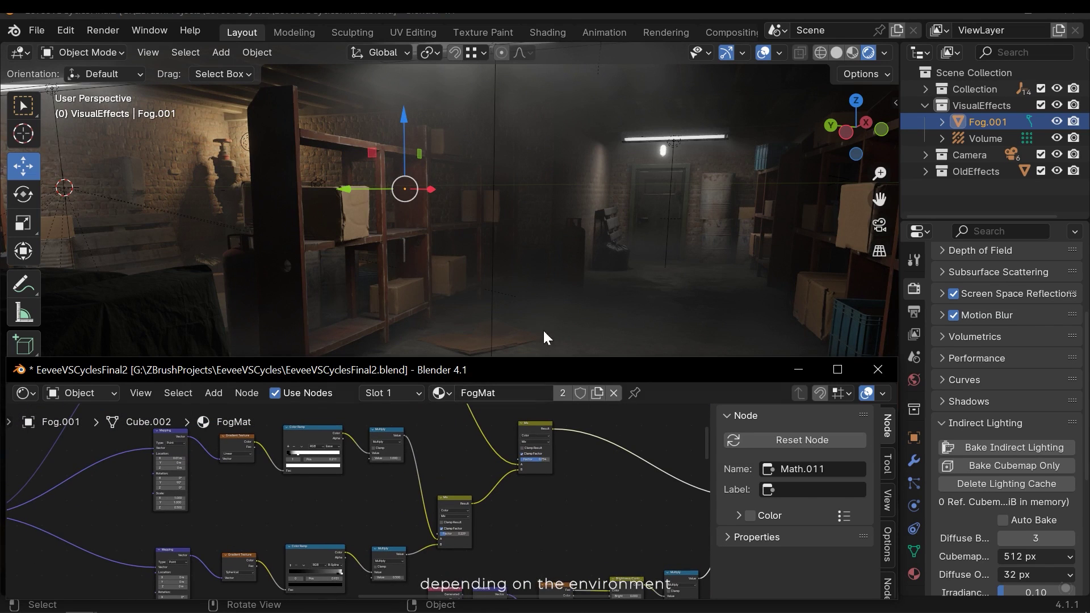
Check the adjusted fog around the basement shelves and save the file
{"action": "middle_click_drag", "start_coordinate": [603, 218], "coordinate": [642, 211]}
{"action": "middle_click_drag", "start_coordinate": [477, 211], "coordinate": [491, 190]}
{"action": "key", "text": "ctrl+s"}
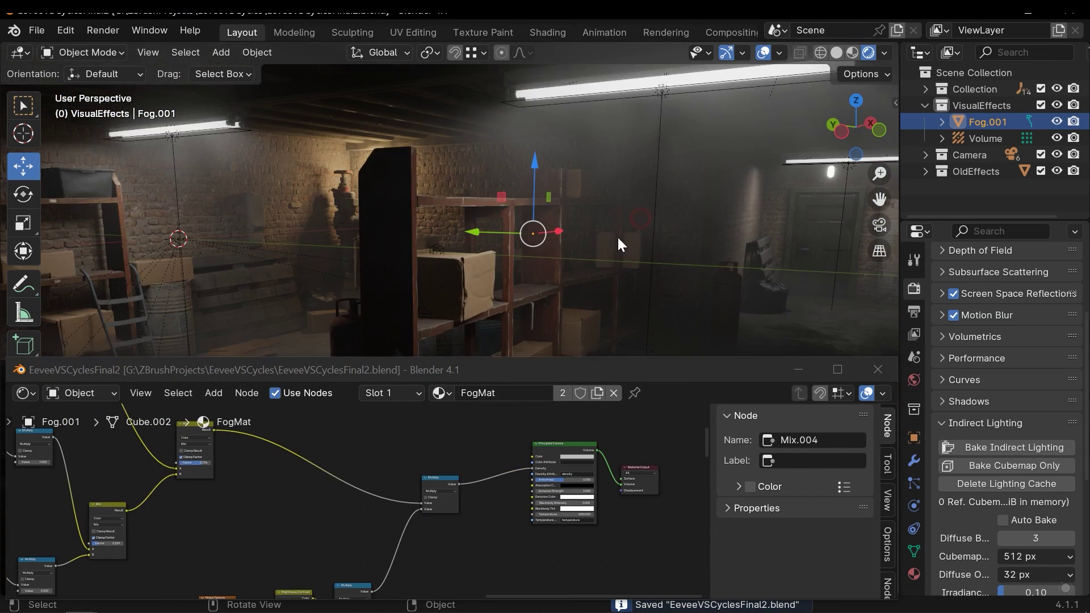
Maximize the shader editor window and review the whole fog node tree, from the gradient mappings to the material output
{"action": "left_click", "coordinate": [842, 361]}
{"action": "scroll", "coordinate": [489, 323], "scroll_direction": "down", "scroll_amount": 2}
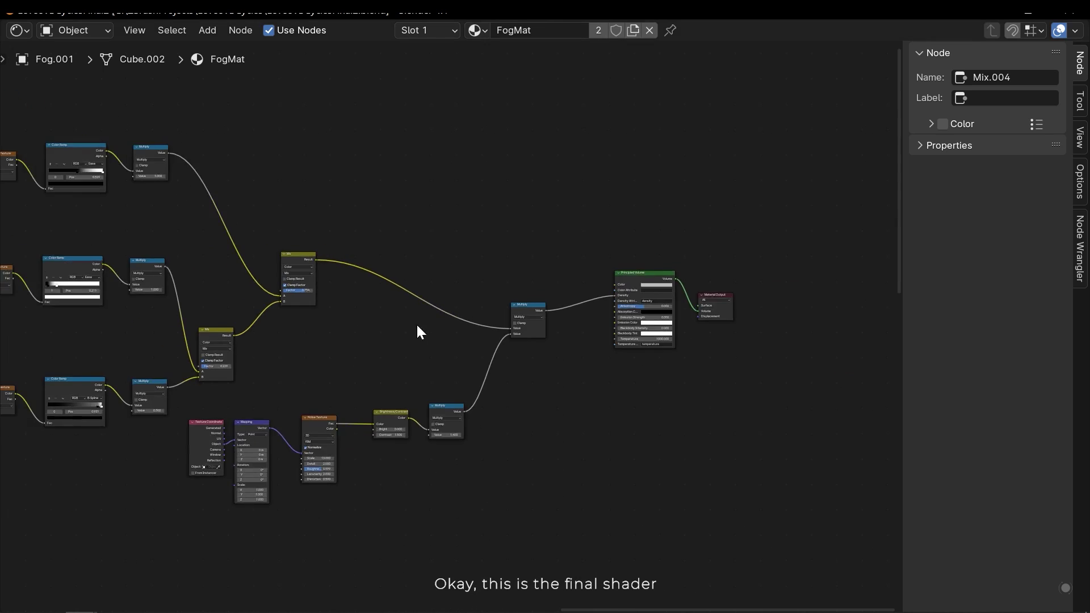
{"action": "middle_click_drag", "start_coordinate": [417, 322], "coordinate": [605, 363]}
{"action": "scroll", "coordinate": [443, 329], "scroll_direction": "up", "scroll_amount": 4}
{"action": "middle_click_drag", "start_coordinate": [342, 292], "coordinate": [515, 314]}
{"action": "scroll", "coordinate": [514, 287], "scroll_direction": "up", "scroll_amount": 3}
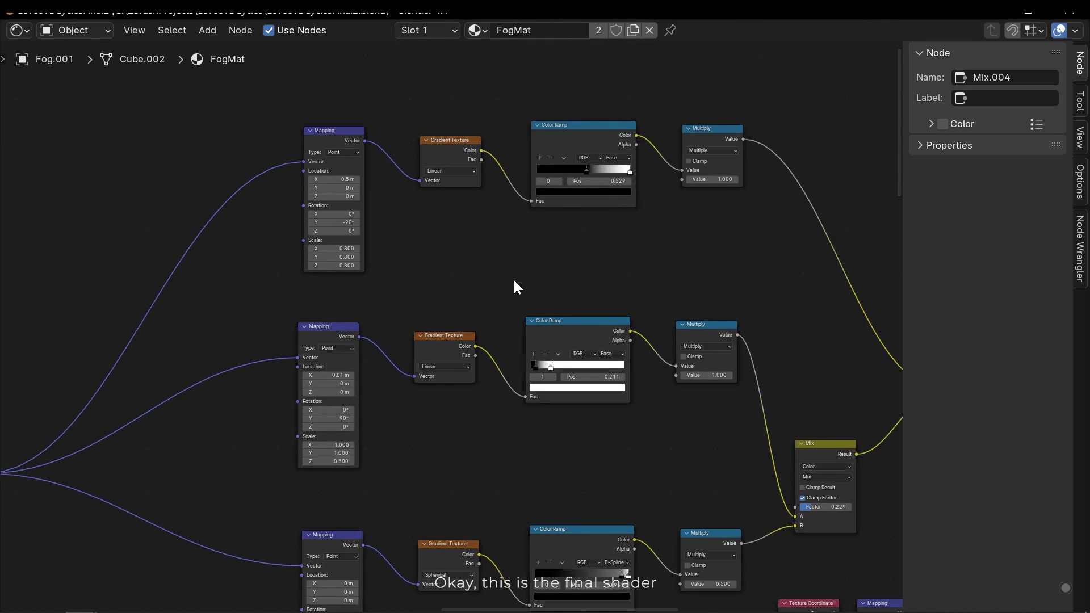
{"action": "middle_click_drag", "start_coordinate": [537, 278], "coordinate": [405, 258]}
{"action": "middle_click_drag", "start_coordinate": [668, 400], "coordinate": [370, 399]}
{"action": "scroll", "coordinate": [370, 399], "scroll_direction": "down", "scroll_amount": 4}
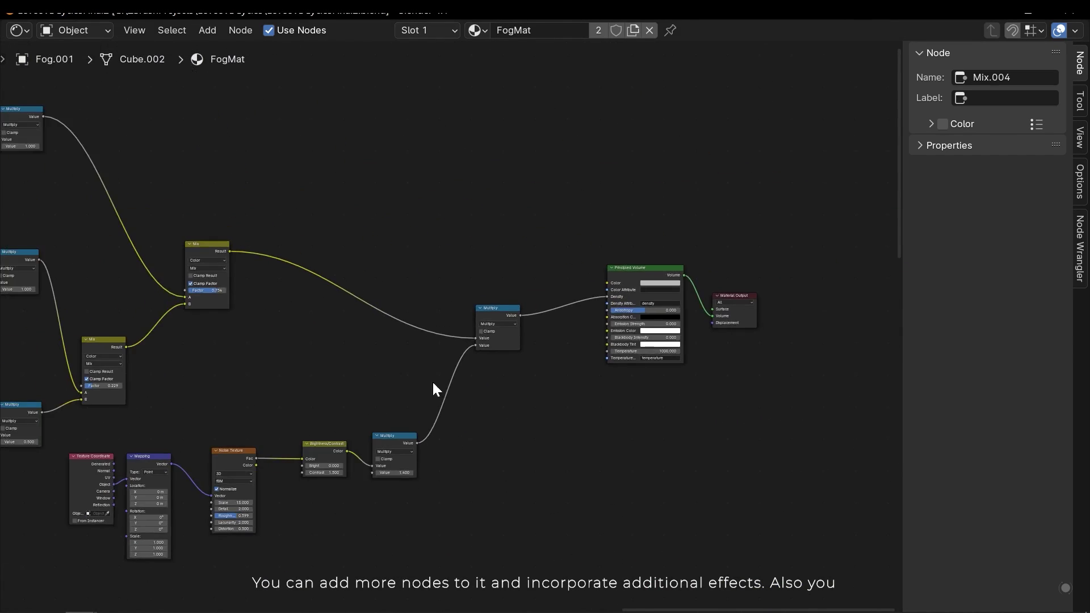